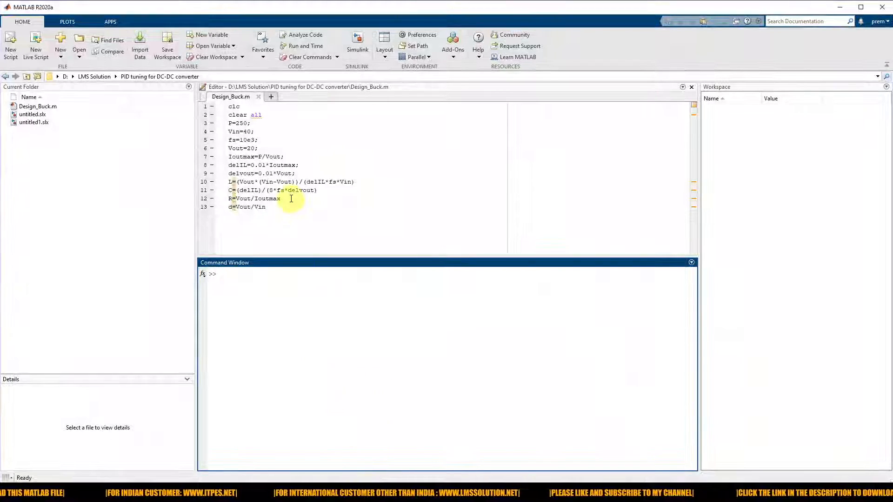
Review the input parameters P, Vin, fs and Vout in the Design_Buck.m script, marking Vin, fs and Vout with pen arrows
{"action": "left_click_drag", "start_coordinate": [281, 217], "coordinate": [205, 116]}
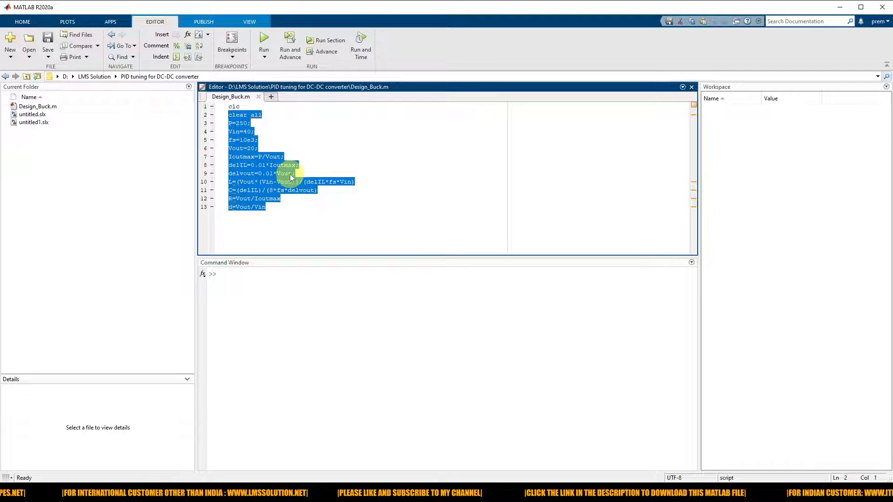
{"action": "left_click", "coordinate": [292, 200]}
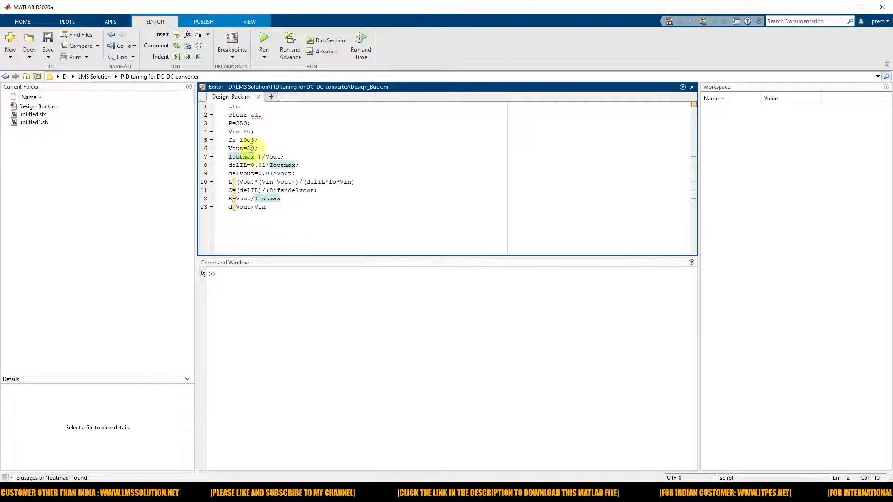
{"action": "left_click_drag", "start_coordinate": [228, 124], "coordinate": [251, 123]}
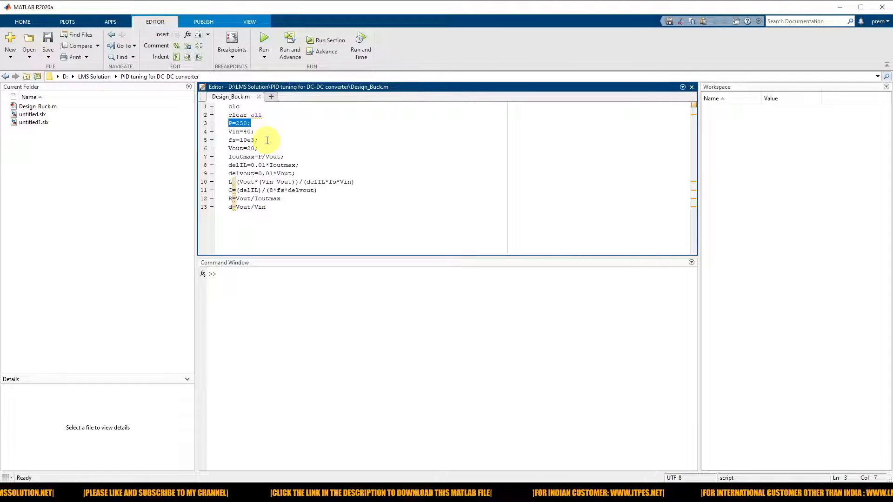
{"action": "left_click_drag", "start_coordinate": [255, 132], "coordinate": [227, 132]}
{"action": "left_click", "coordinate": [262, 136]}
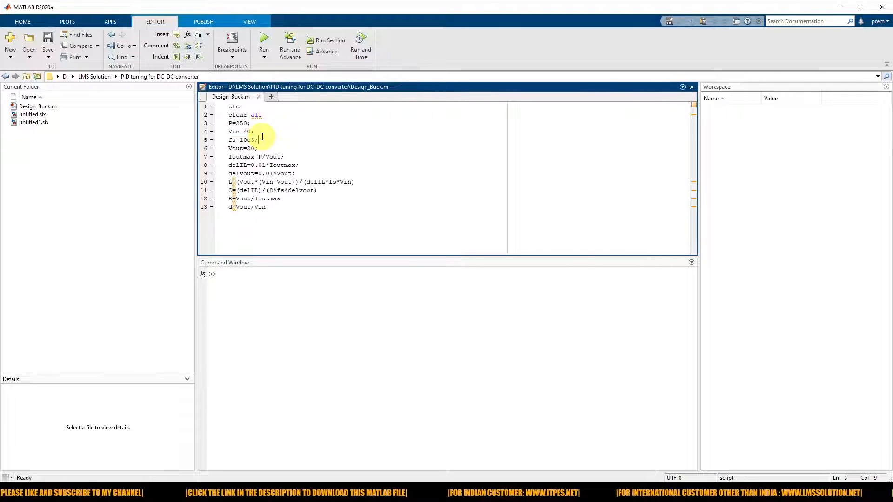
{"action": "key", "text": "F12"}
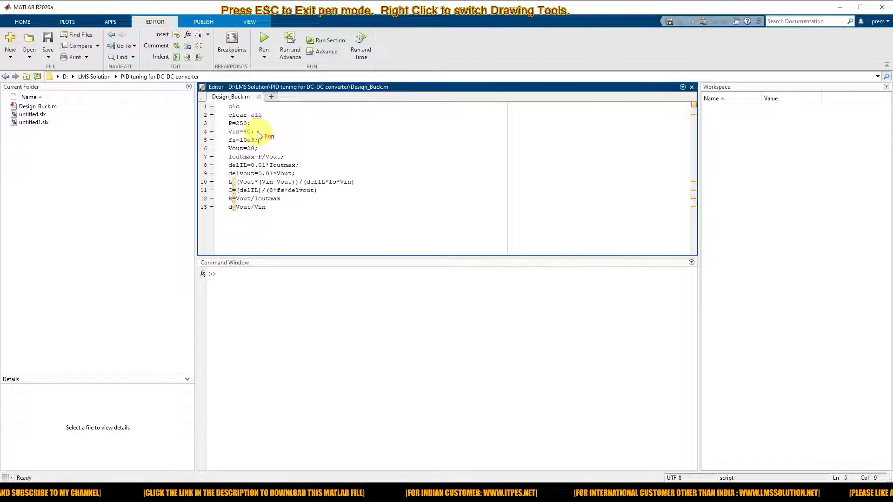
{"action": "left_click_drag", "start_coordinate": [273, 132], "coordinate": [255, 132]}
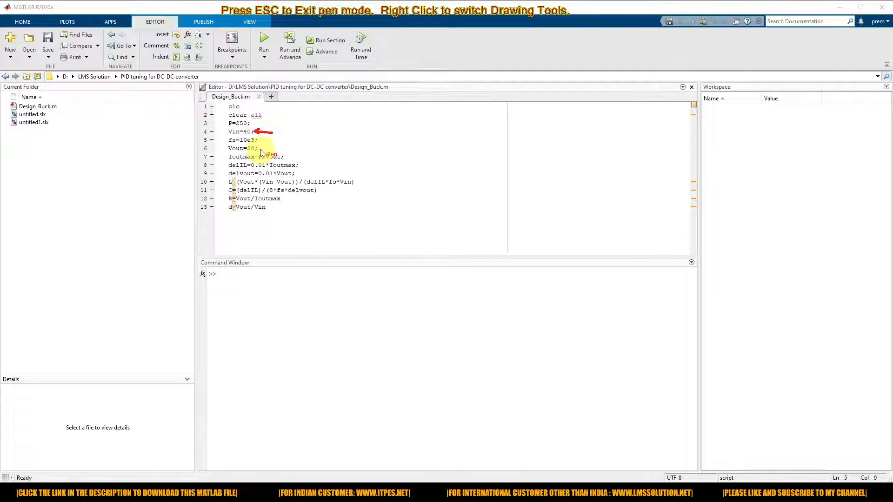
{"action": "left_click_drag", "start_coordinate": [280, 147], "coordinate": [257, 148]}
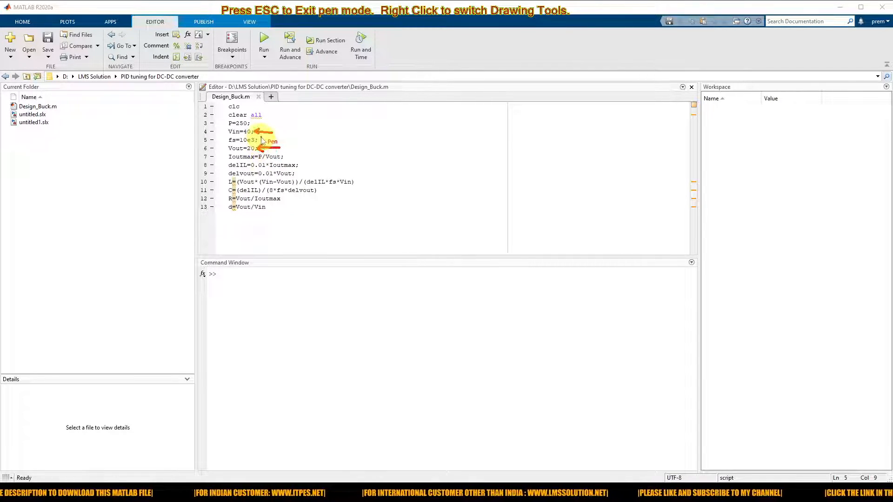
{"action": "mouse_move", "coordinate": [262, 138]}
{"action": "left_mouse_down"}
{"action": "mouse_move", "coordinate": [281, 140]}
{"action": "mouse_move", "coordinate": [270, 147]}
{"action": "left_mouse_up"}
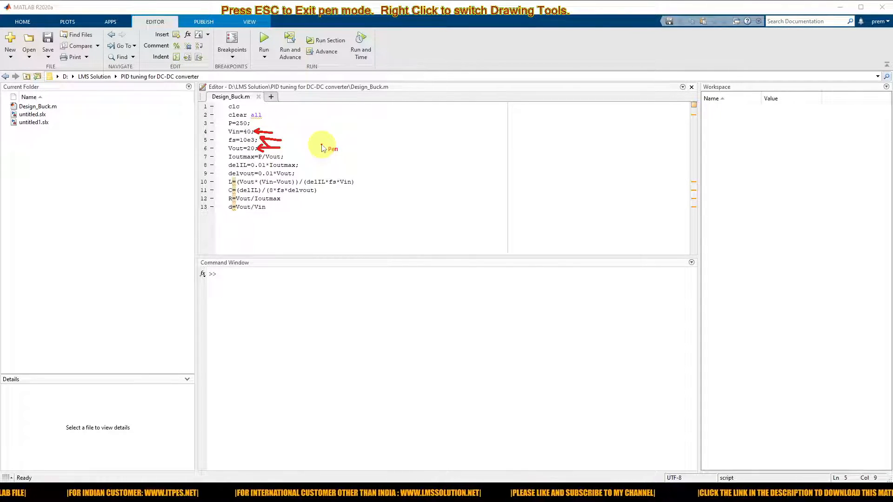
Review the formulas for Ioutmax, delIL, delvout, L, C, R and d, ticking each with the pen, then clear the annotations
{"action": "left_click_drag", "start_coordinate": [285, 154], "coordinate": [294, 153]}
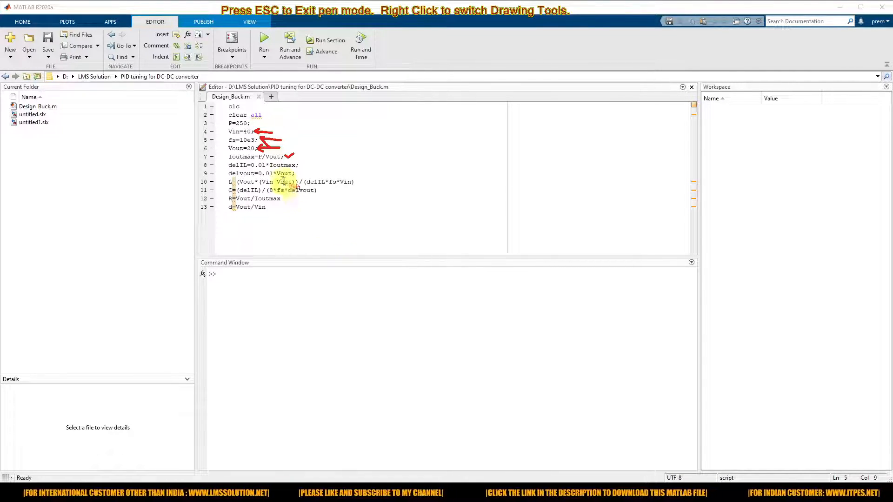
{"action": "left_click_drag", "start_coordinate": [303, 164], "coordinate": [319, 163]}
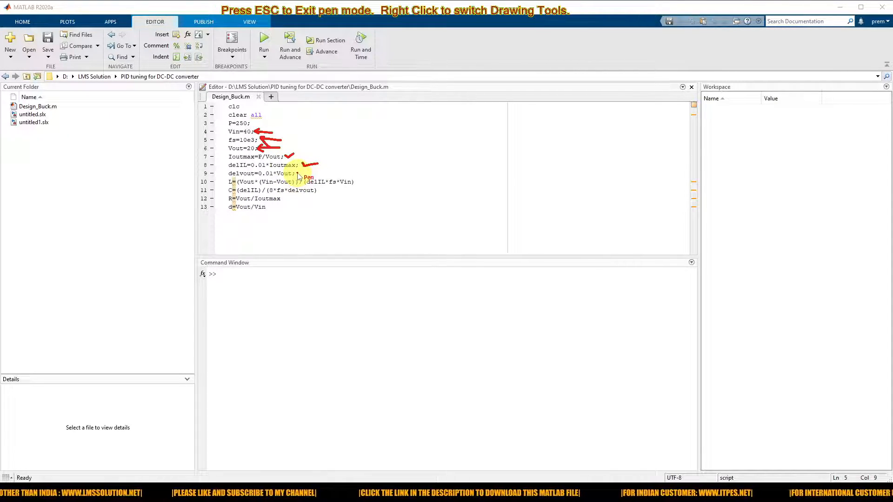
{"action": "left_click_drag", "start_coordinate": [296, 175], "coordinate": [309, 170]}
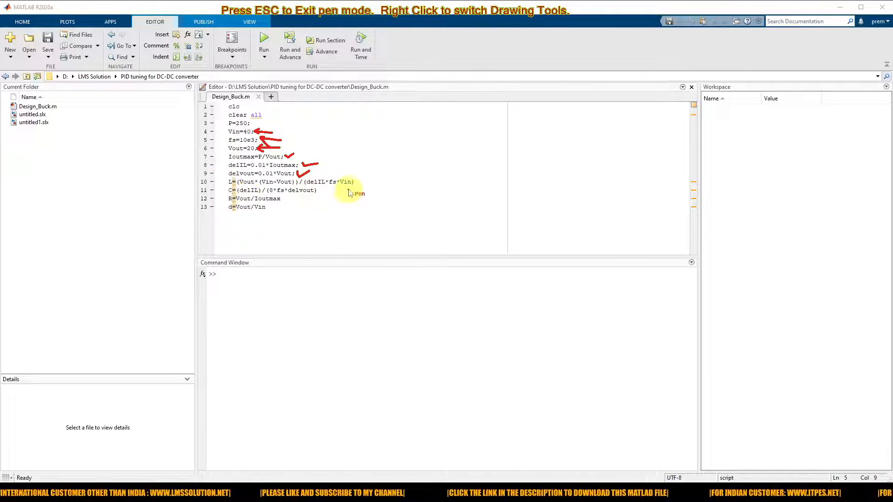
{"action": "left_click_drag", "start_coordinate": [355, 180], "coordinate": [368, 177]}
{"action": "left_click_drag", "start_coordinate": [317, 189], "coordinate": [339, 187]}
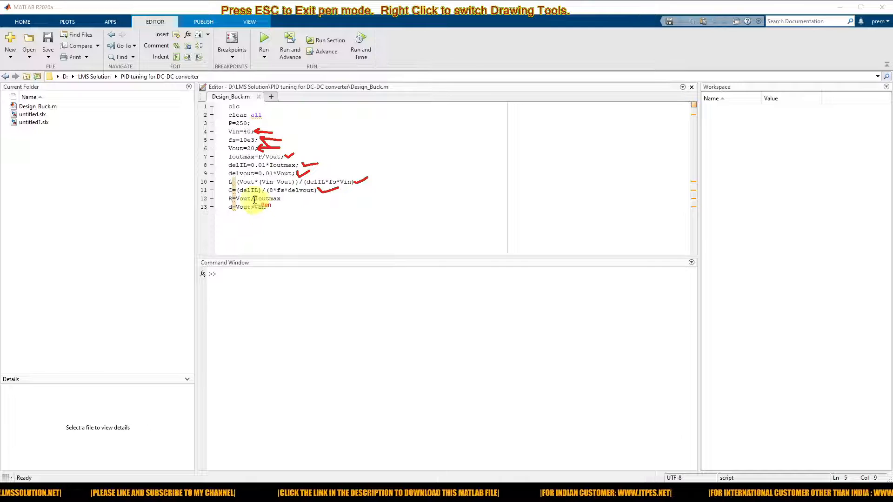
{"action": "left_click_drag", "start_coordinate": [285, 197], "coordinate": [302, 196]}
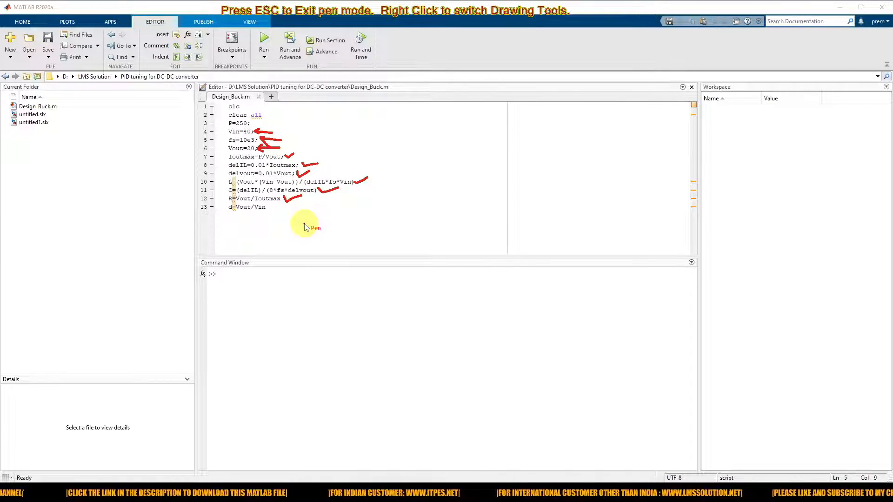
{"action": "left_click_drag", "start_coordinate": [265, 206], "coordinate": [275, 207]}
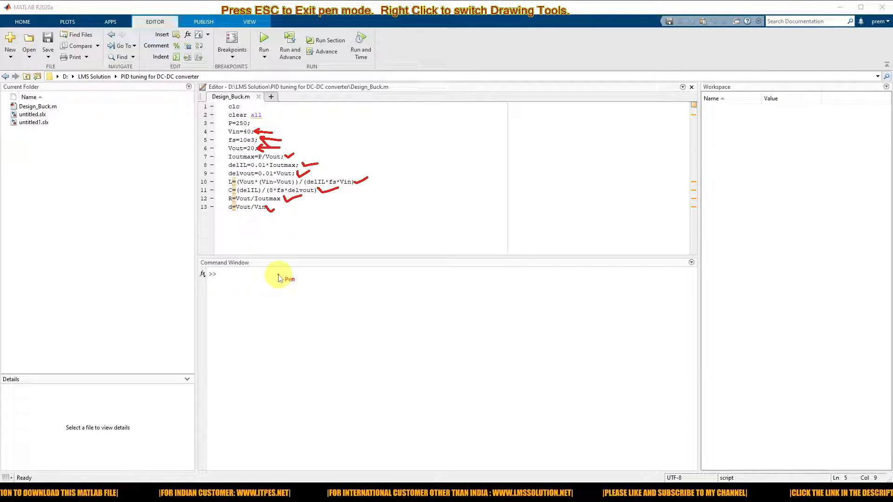
{"action": "key", "text": "Escape"}
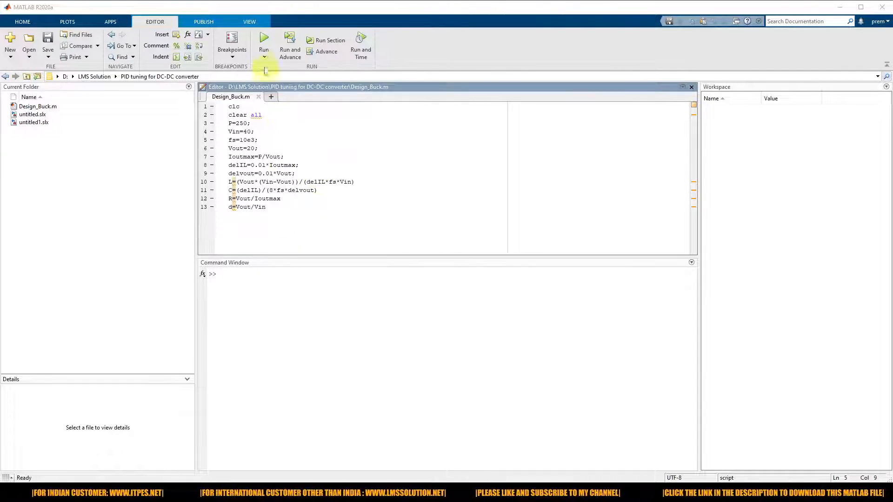
Run the Design_Buck script, enlarge the command output area and review the computed L, C, R and d values
{"action": "left_click", "coordinate": [263, 44]}
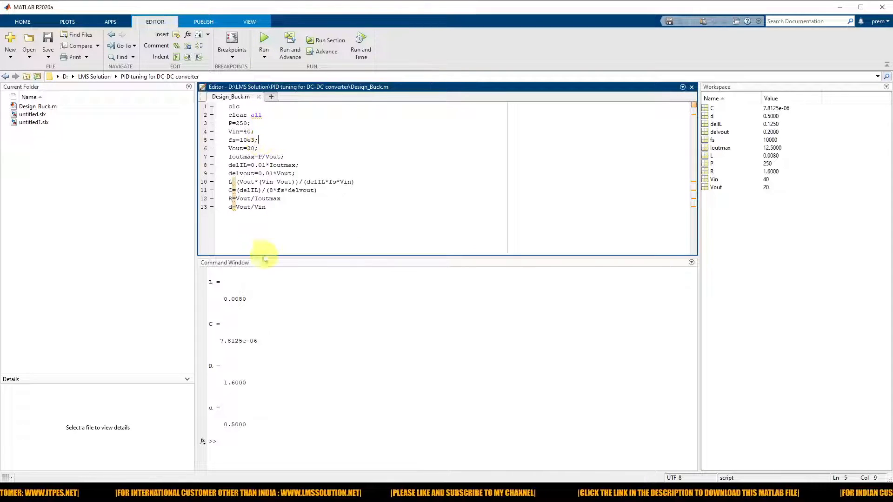
{"action": "left_click_drag", "start_coordinate": [262, 256], "coordinate": [259, 219]}
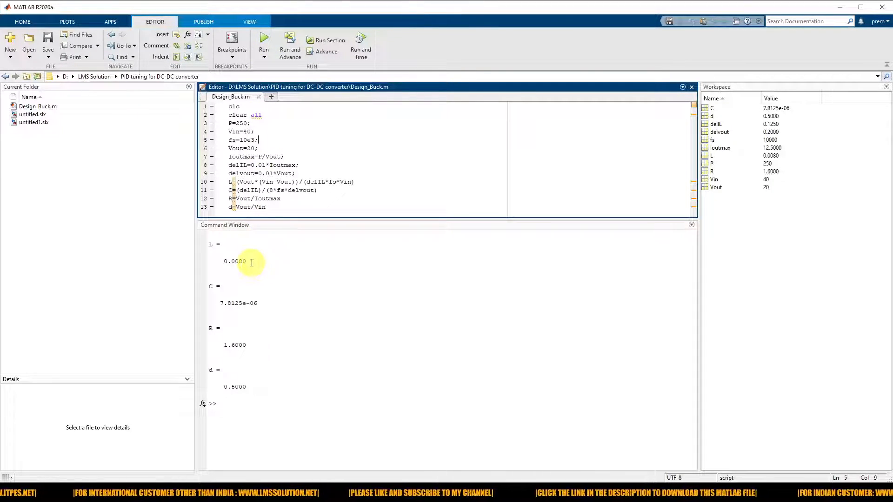
{"action": "left_click_drag", "start_coordinate": [250, 263], "coordinate": [224, 262]}
{"action": "left_click_drag", "start_coordinate": [221, 302], "coordinate": [257, 303]}
{"action": "left_click_drag", "start_coordinate": [221, 345], "coordinate": [261, 347]}
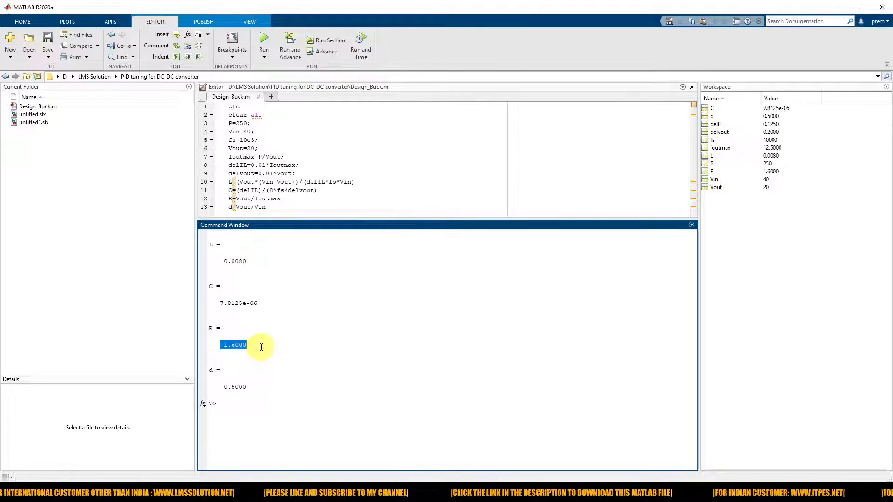
{"action": "left_click_drag", "start_coordinate": [223, 387], "coordinate": [260, 394]}
{"action": "left_click", "coordinate": [273, 372]}
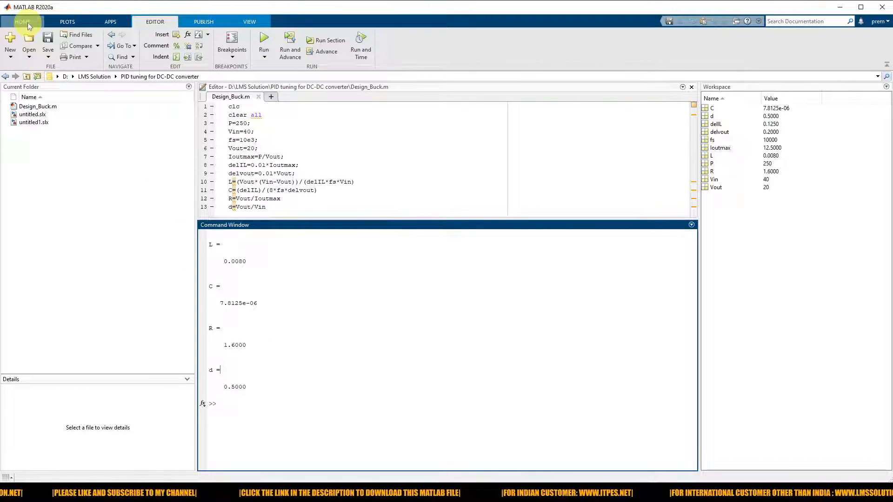
Create a blank Simulink model and move its window aside so the script values stay readable
{"action": "left_click", "coordinate": [24, 22]}
{"action": "left_click", "coordinate": [360, 45]}
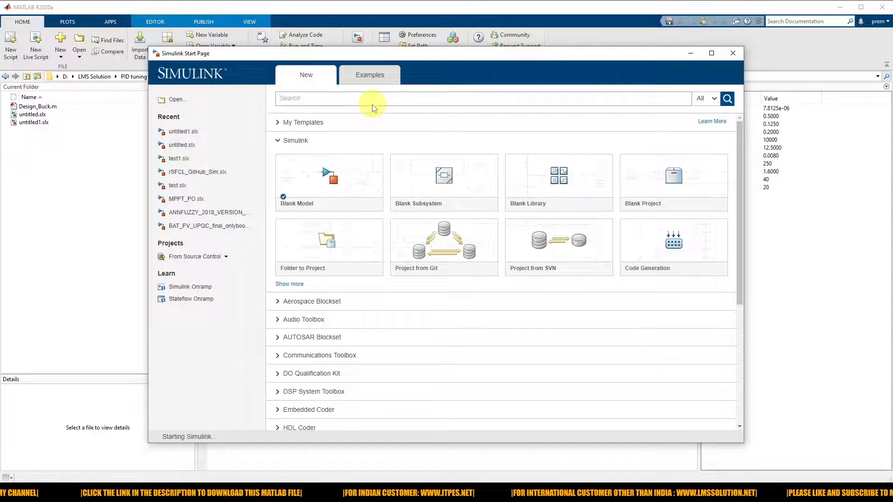
{"action": "mouse_move", "coordinate": [307, 183]}
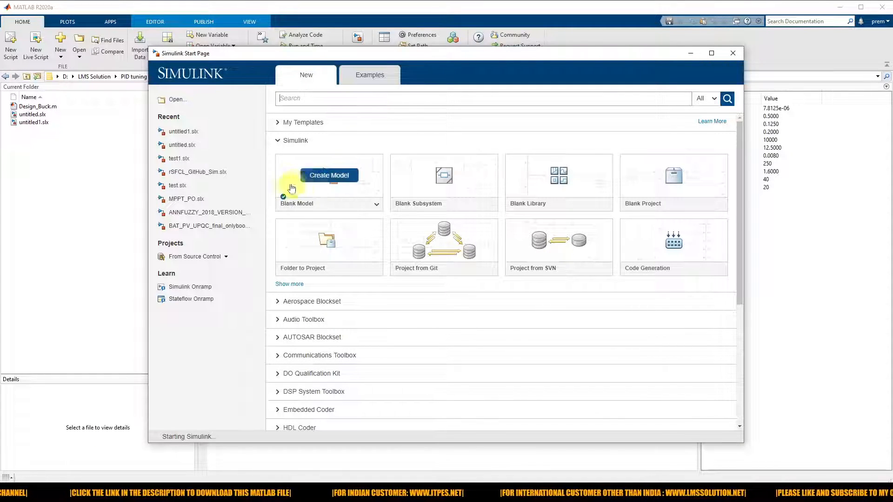
{"action": "left_click", "coordinate": [319, 177]}
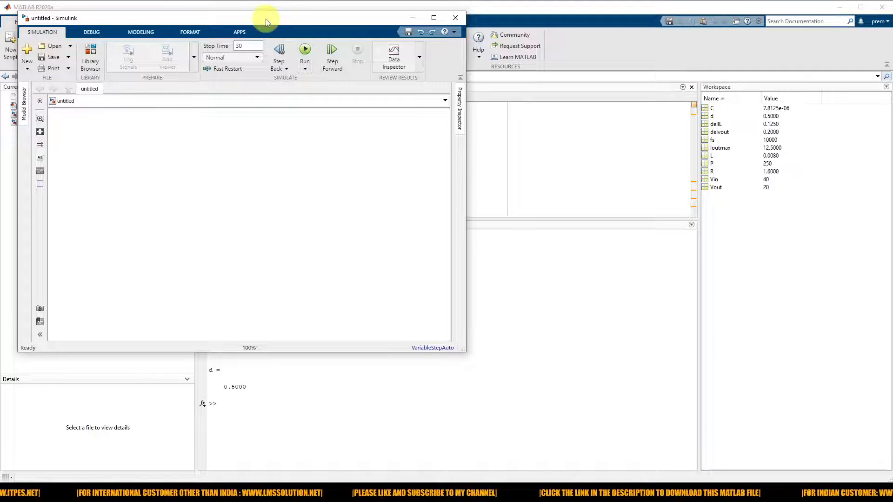
{"action": "left_click_drag", "start_coordinate": [265, 16], "coordinate": [521, 30]}
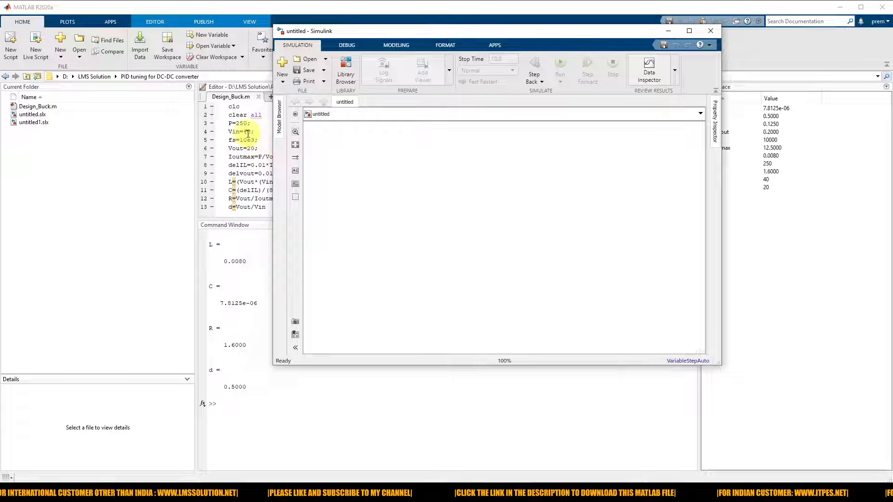
Add a DC Voltage Source block to the model and set its amplitude to 40 V
{"action": "double_click", "coordinate": [374, 231]}
{"action": "type", "text": "dc"}
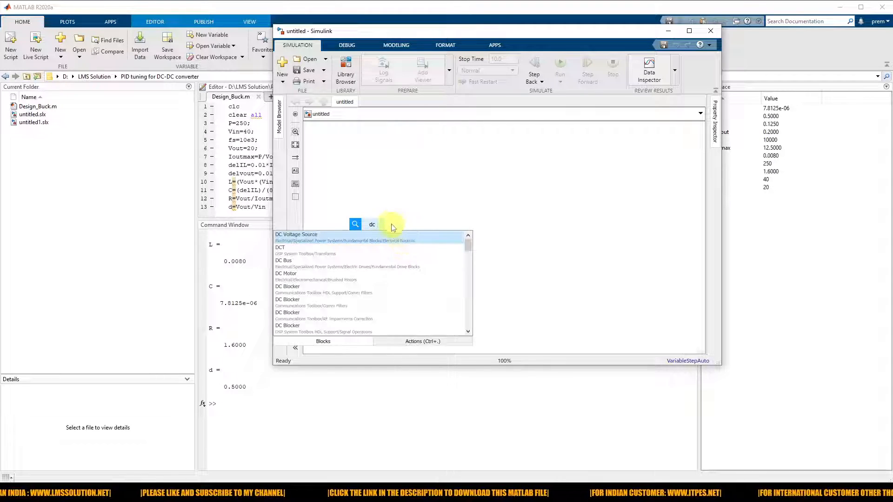
{"action": "left_click", "coordinate": [314, 242]}
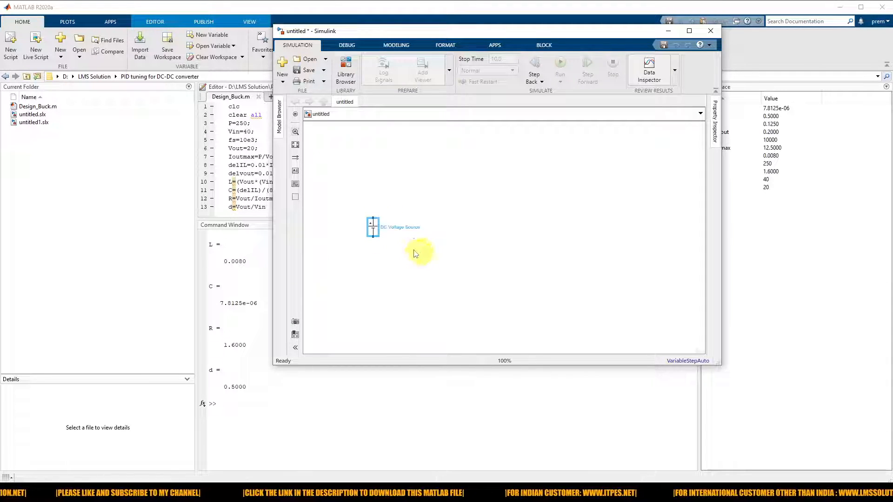
{"action": "double_click", "coordinate": [372, 228]}
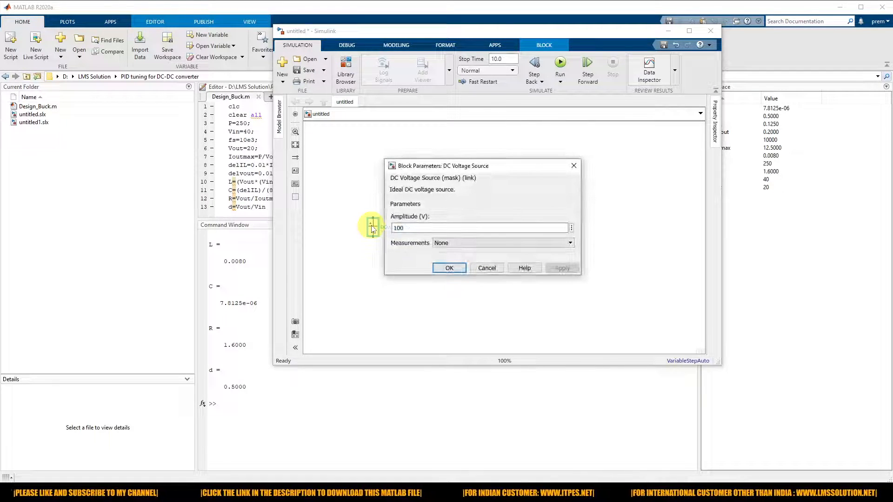
{"action": "double_click", "coordinate": [413, 224]}
{"action": "type", "text": "40"}
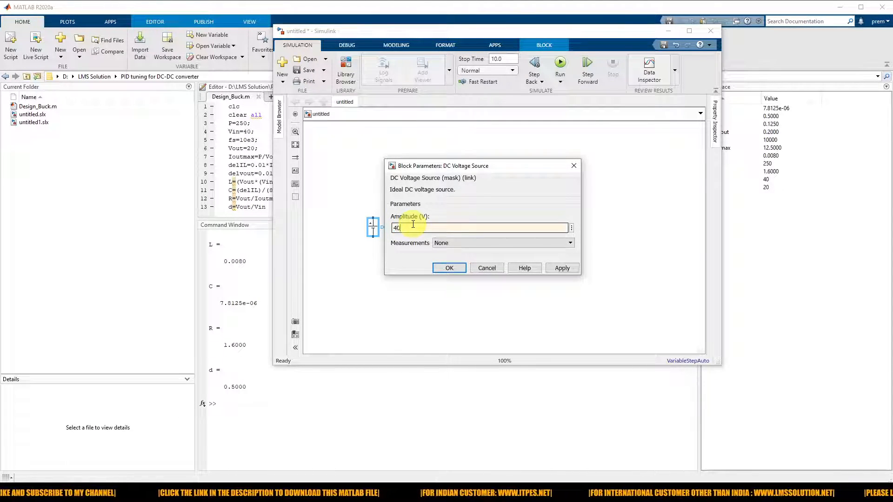
{"action": "left_click", "coordinate": [442, 270]}
Add a Mosfet block above the DC voltage source and wire its drain to the source's positive terminal
{"action": "double_click", "coordinate": [435, 271]}
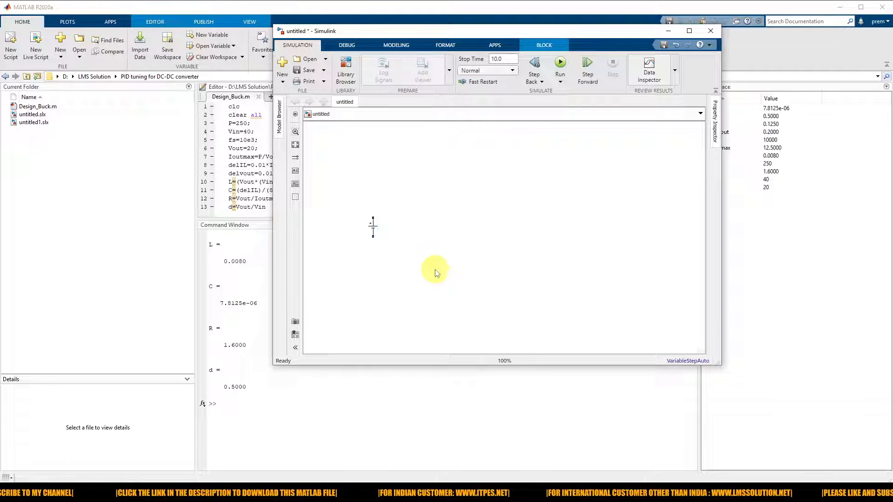
{"action": "type", "text": "mo"}
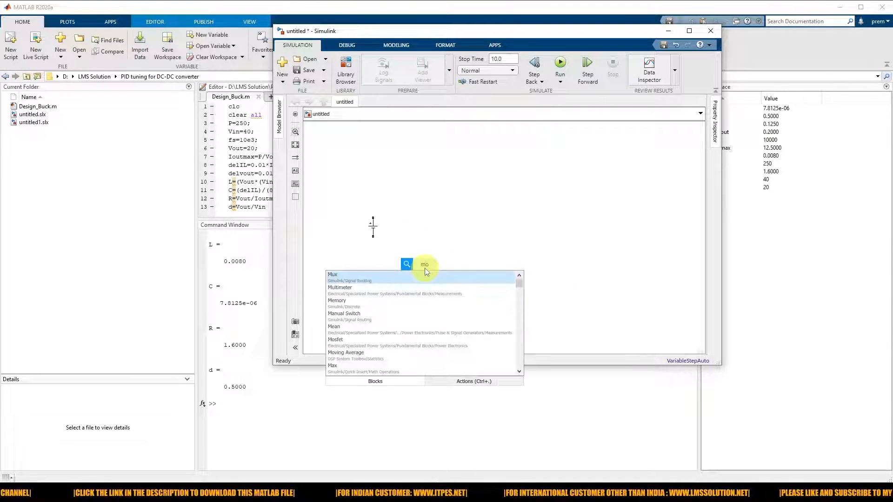
{"action": "type", "text": "sfet"}
{"action": "left_click", "coordinate": [363, 277]}
{"action": "left_click_drag", "start_coordinate": [431, 274], "coordinate": [373, 217]}
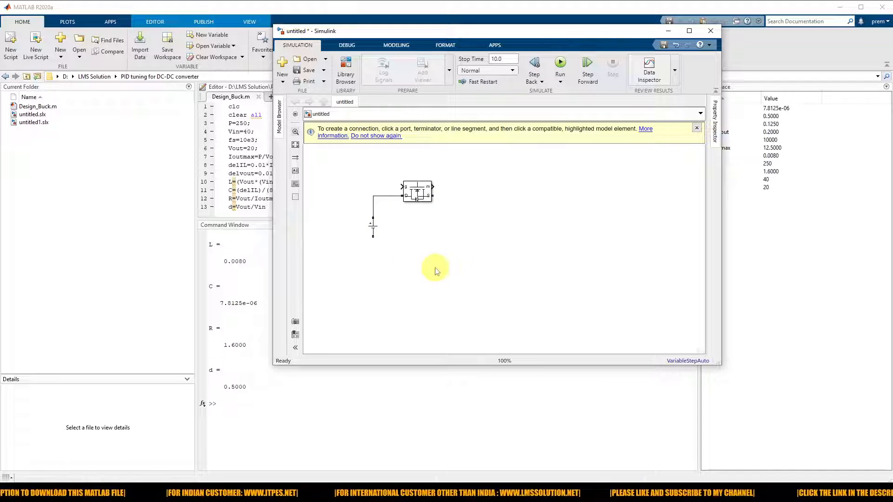
{"action": "type", "text": "diode"}
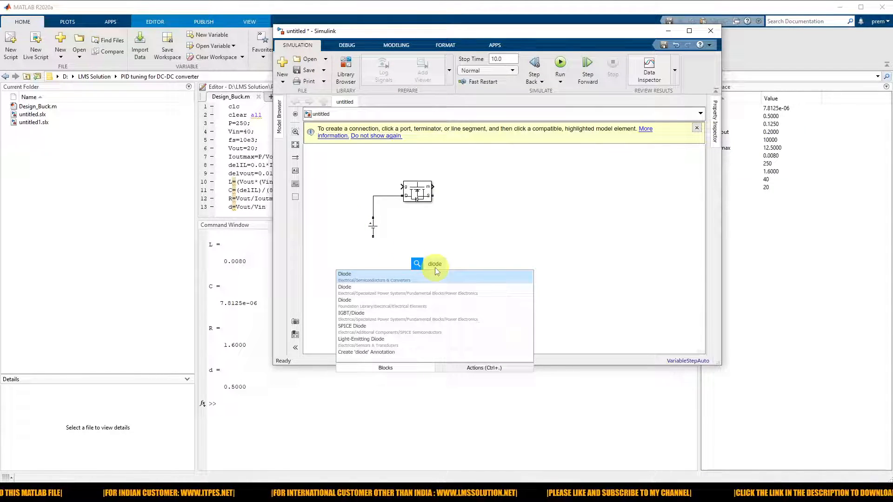
{"action": "left_click", "coordinate": [417, 276]}
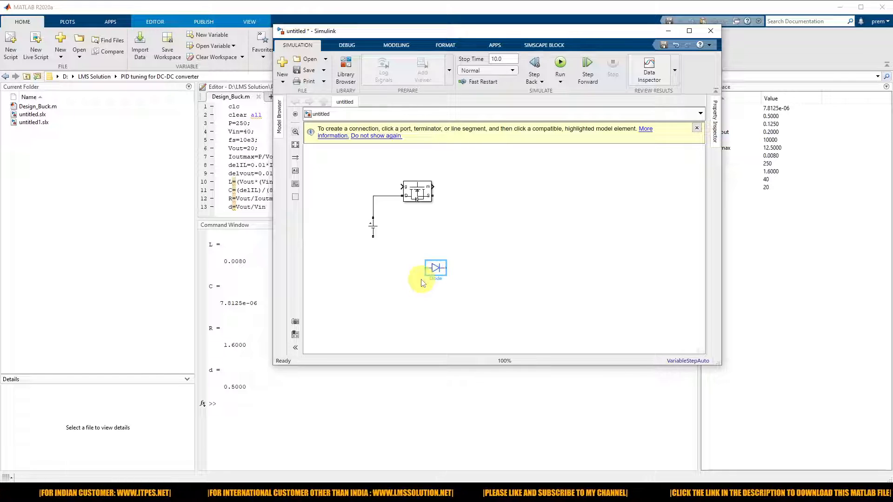
{"action": "key", "text": "Delete"}
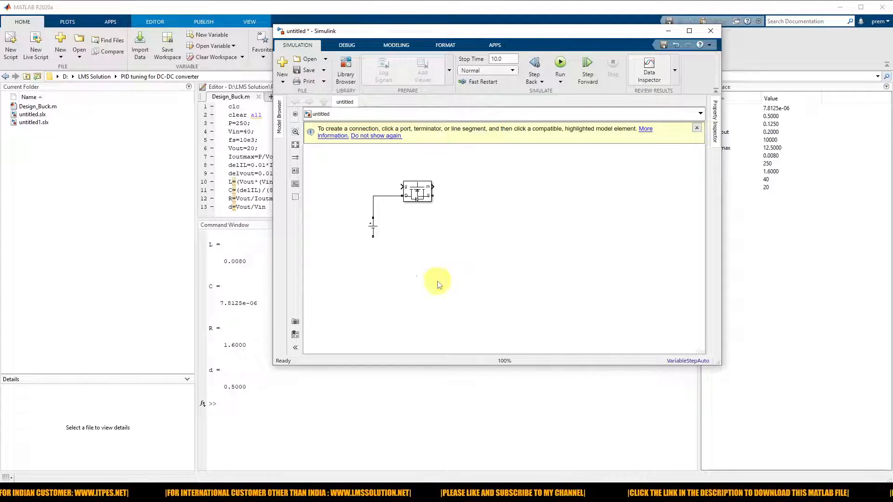
Add the Specialized Power Systems Diode block from the Power Electronics library below the Mosfet
{"action": "type", "text": "diode"}
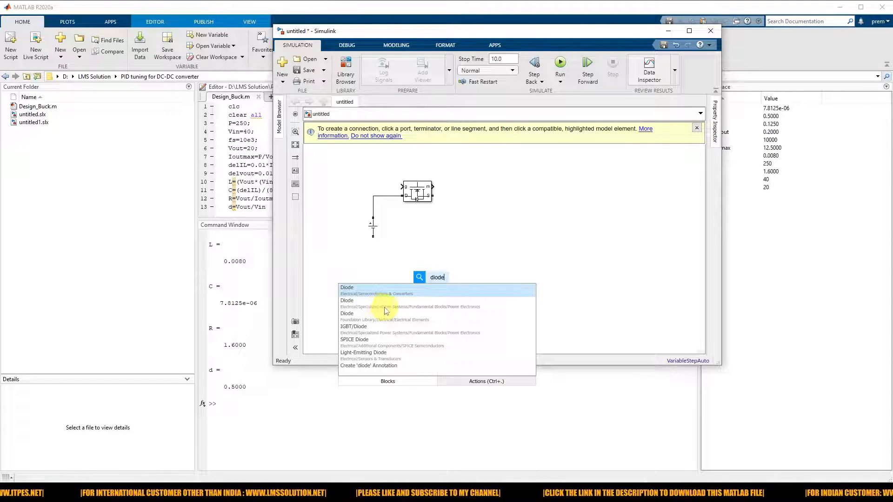
{"action": "left_click", "coordinate": [360, 310]}
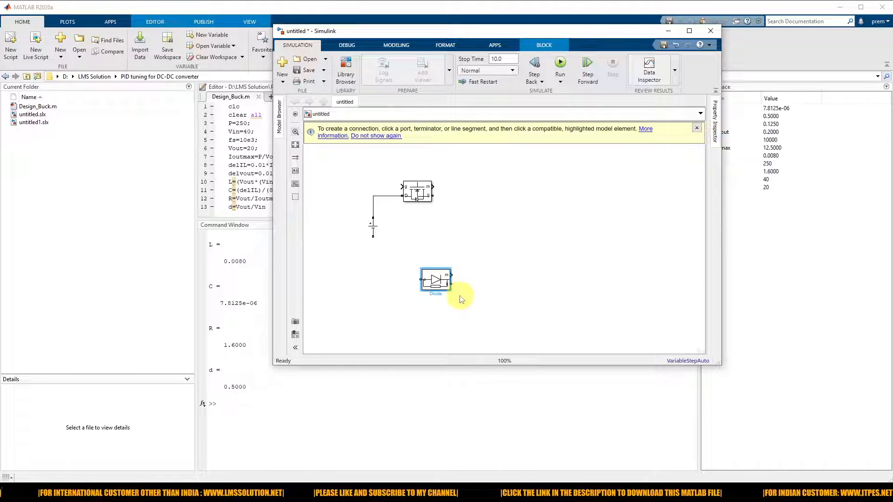
Rotate the diode upright and wire it between the Mosfet's source terminal and the DC source's negative terminal
{"action": "key", "text": "ctrl+r"}
{"action": "left_click_drag", "start_coordinate": [444, 285], "coordinate": [433, 196]}
{"action": "left_click_drag", "start_coordinate": [467, 251], "coordinate": [404, 298]}
{"action": "left_click_drag", "start_coordinate": [469, 244], "coordinate": [463, 264]}
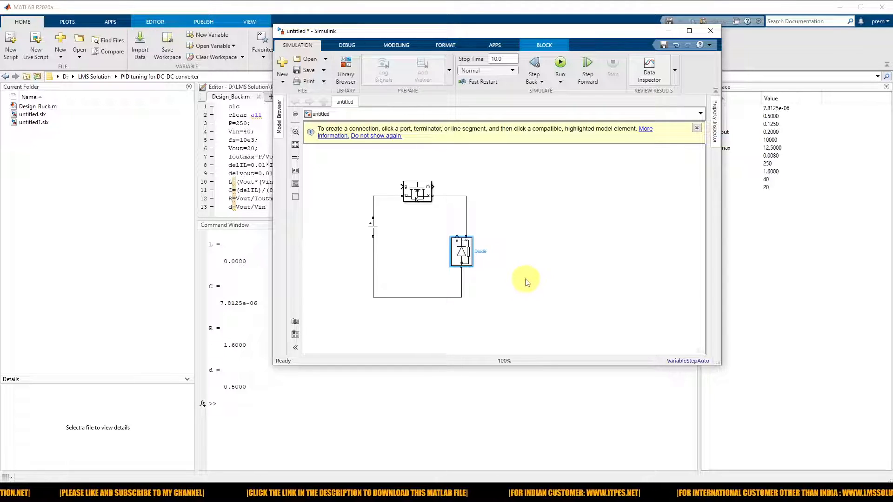
{"action": "type", "text": "rlc"}
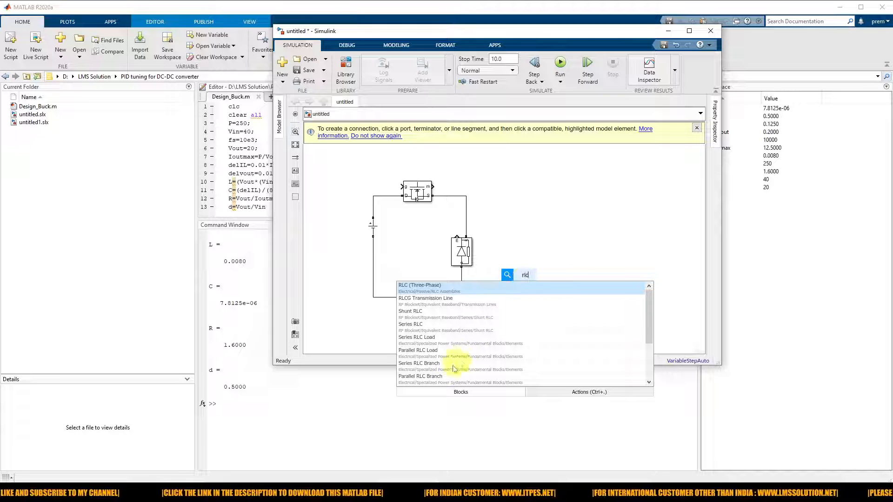
{"action": "left_click", "coordinate": [436, 377]}
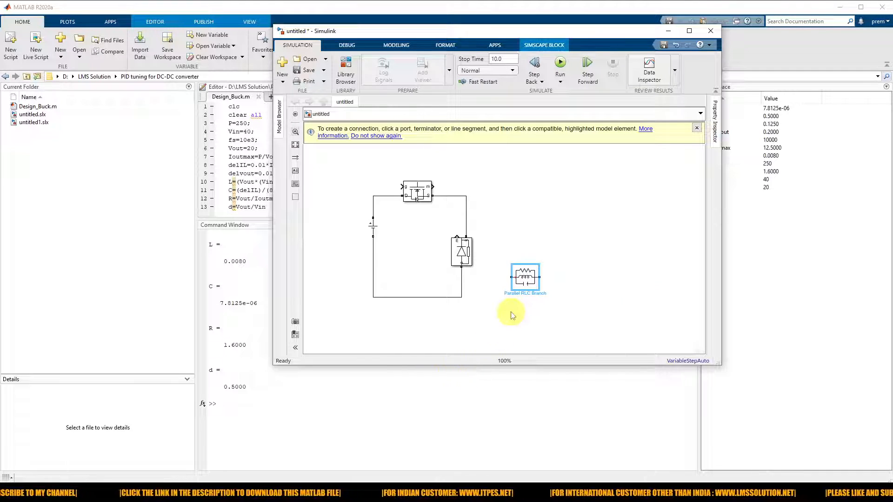
{"action": "key", "text": "Delete"}
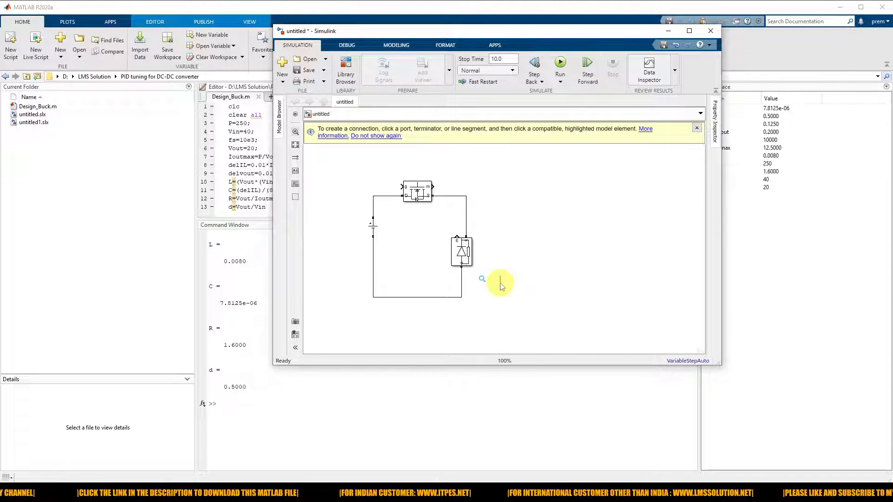
Add three Series RLC Branch blocks, wiring one in series after the Mosfet-diode node and two upright in parallel down to the return line
{"action": "double_click", "coordinate": [500, 284]}
{"action": "type", "text": "rlc"}
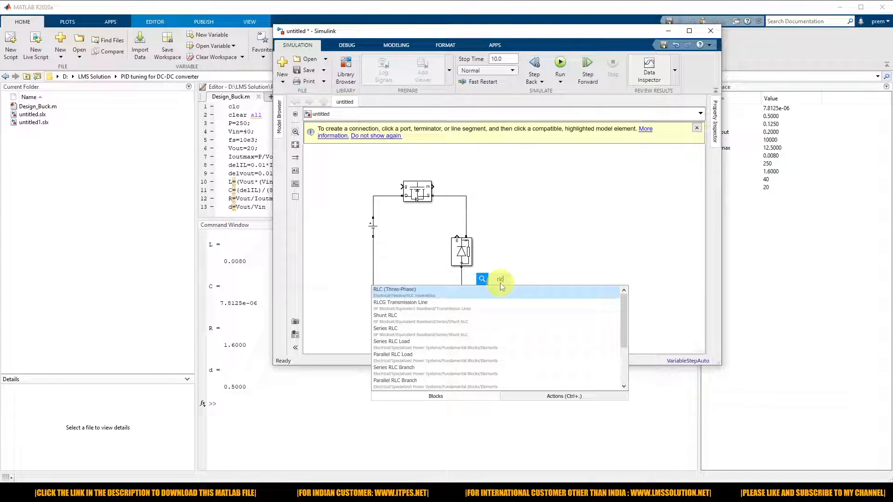
{"action": "left_click", "coordinate": [390, 367]}
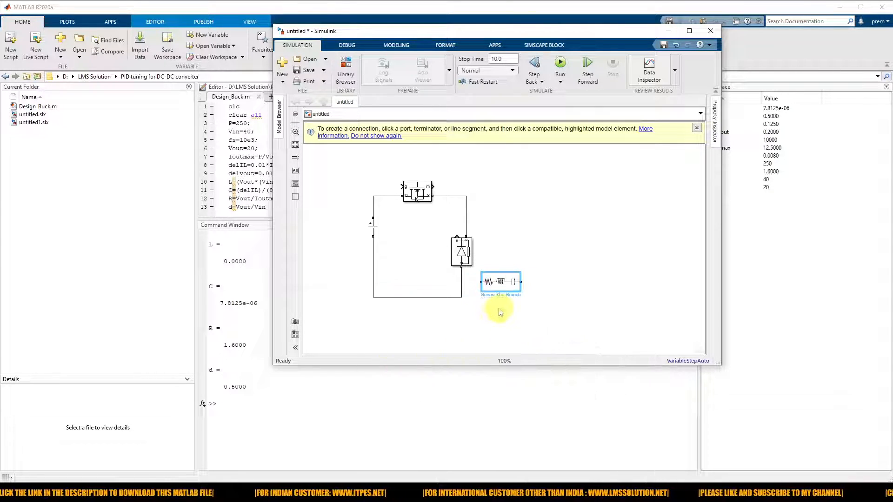
{"action": "left_click_drag", "start_coordinate": [509, 285], "coordinate": [527, 196]}
{"action": "key", "text": "ctrl+r"}
{"action": "left_click_drag", "start_coordinate": [544, 276], "coordinate": [462, 297]}
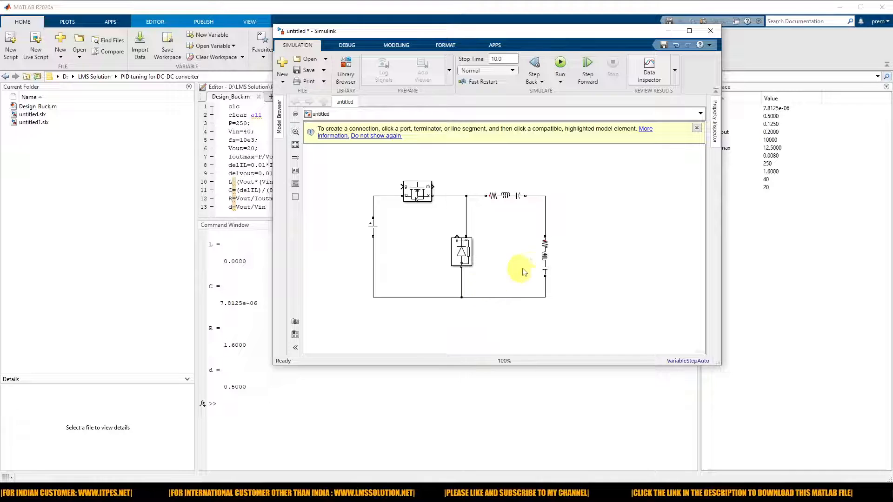
{"action": "mouse_move", "coordinate": [547, 258]}
{"action": "left_mouse_down"}
{"action": "mouse_move", "coordinate": [546, 245]}
{"action": "mouse_move", "coordinate": [606, 244]}
{"action": "mouse_move", "coordinate": [553, 195]}
{"action": "left_mouse_up"}
{"action": "mouse_move", "coordinate": [602, 262]}
{"action": "left_mouse_down"}
{"action": "mouse_move", "coordinate": [596, 293]}
{"action": "mouse_move", "coordinate": [547, 299]}
{"action": "left_mouse_up"}
Set the branch type of the horizontal Series RLC Branch after the Mosfet to L
{"action": "left_click", "coordinate": [509, 201]}
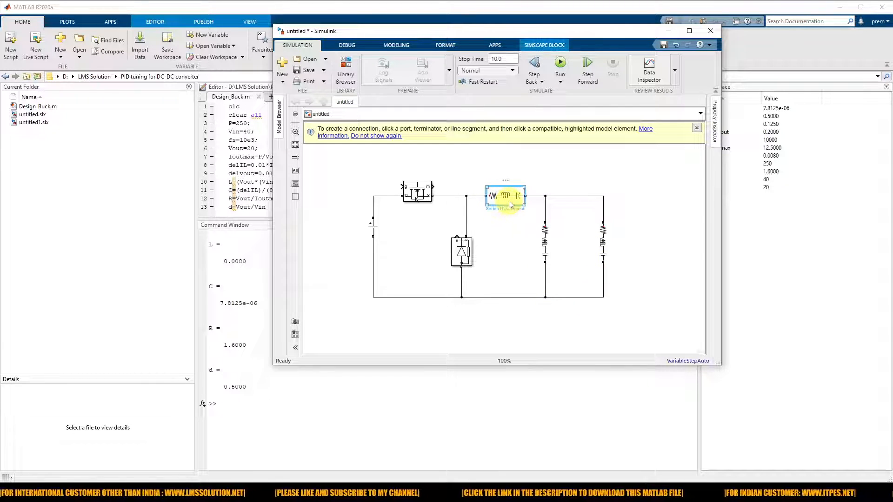
{"action": "double_click", "coordinate": [510, 204]}
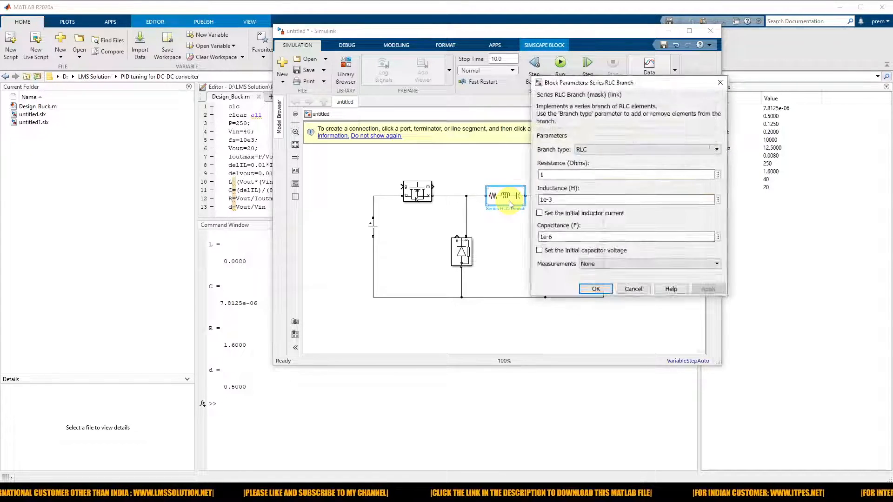
{"action": "left_click", "coordinate": [581, 151]}
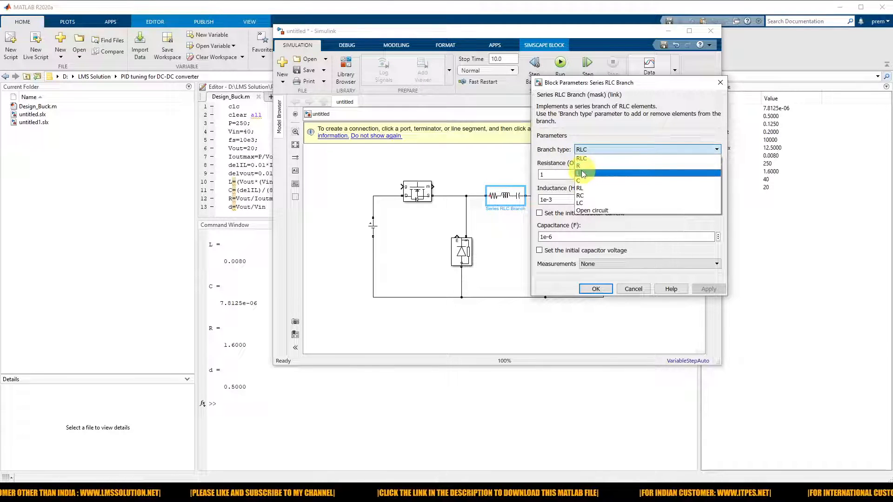
{"action": "left_click", "coordinate": [581, 173]}
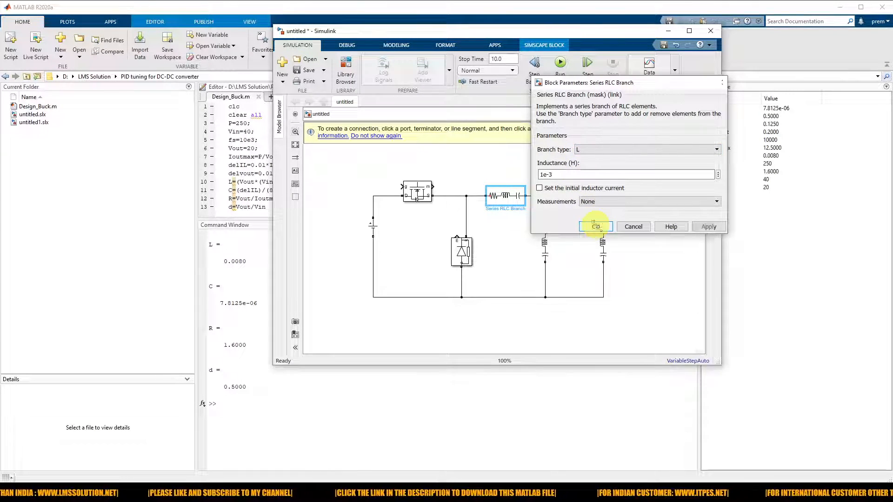
{"action": "left_click", "coordinate": [596, 227]}
Set the branch type of the first upright Series RLC Branch to C
{"action": "left_click", "coordinate": [544, 238]}
{"action": "double_click", "coordinate": [545, 241]}
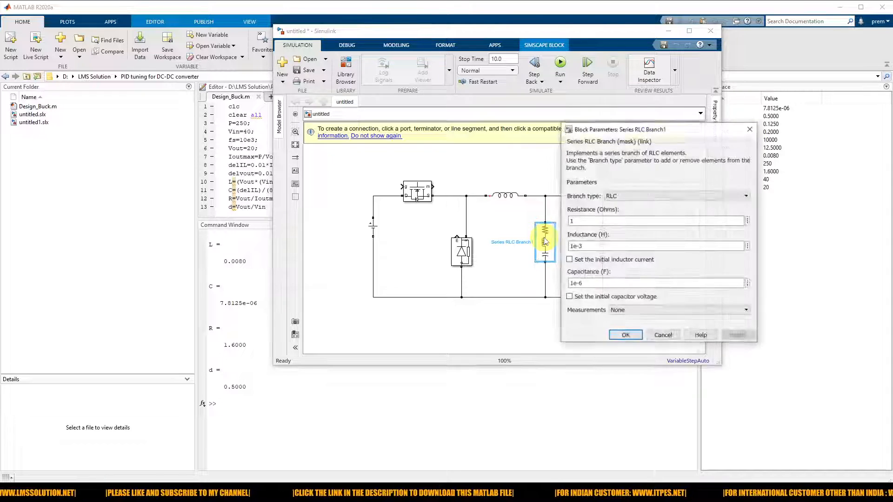
{"action": "left_click", "coordinate": [614, 196]}
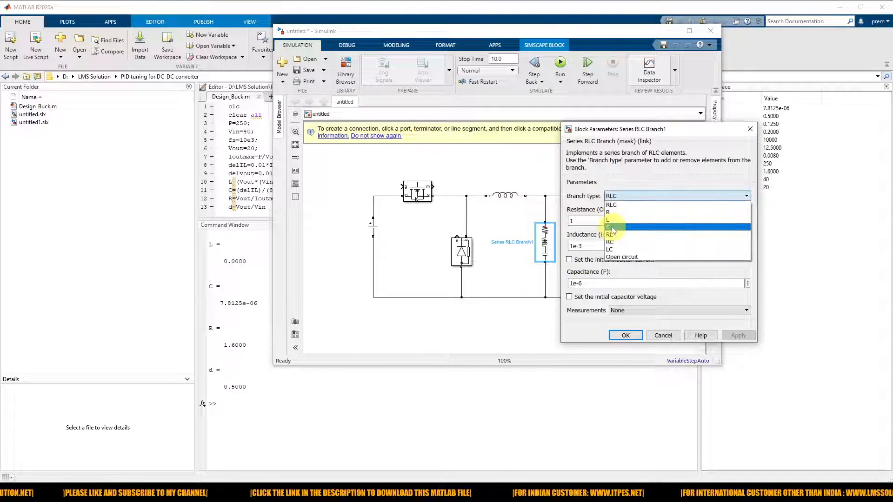
{"action": "left_click", "coordinate": [612, 226]}
{"action": "left_click", "coordinate": [625, 273]}
Set the branch type of the outermost upright Series RLC Branch to R
{"action": "double_click", "coordinate": [603, 241]}
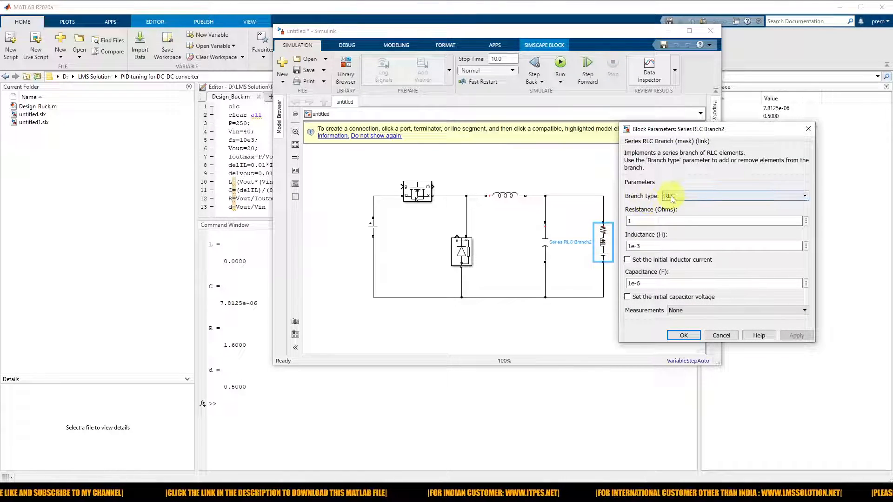
{"action": "left_click", "coordinate": [669, 195]}
{"action": "left_click", "coordinate": [677, 205]}
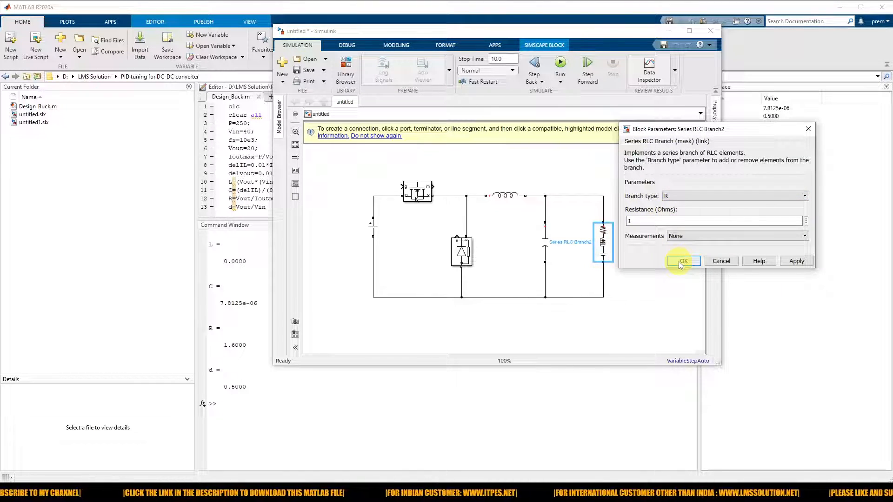
{"action": "left_click", "coordinate": [679, 261]}
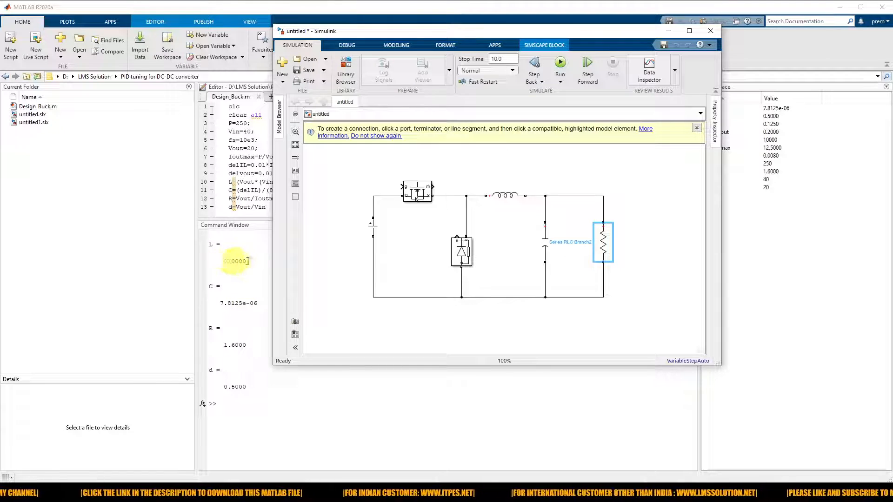
Set the inductor branch's inductance to 0.008 H
{"action": "left_click", "coordinate": [500, 202]}
{"action": "double_click", "coordinate": [500, 201]}
{"action": "double_click", "coordinate": [551, 205]}
{"action": "type", "text": "0.008"}
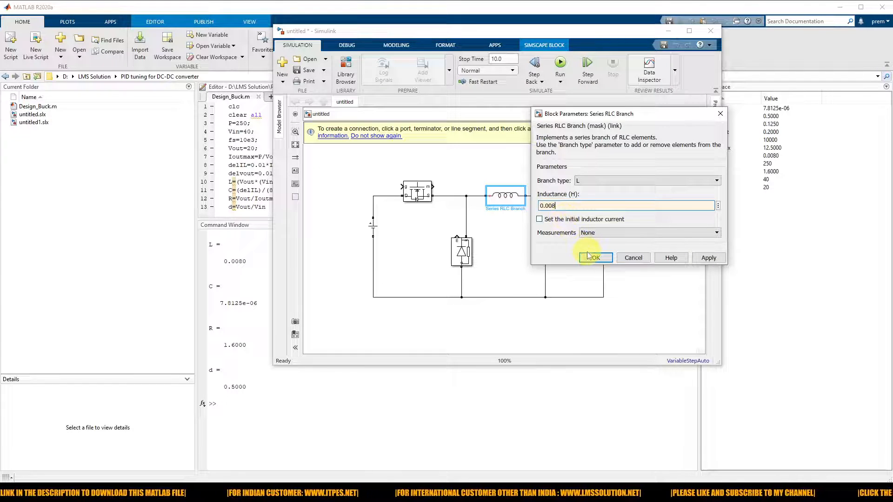
{"action": "left_click", "coordinate": [588, 256]}
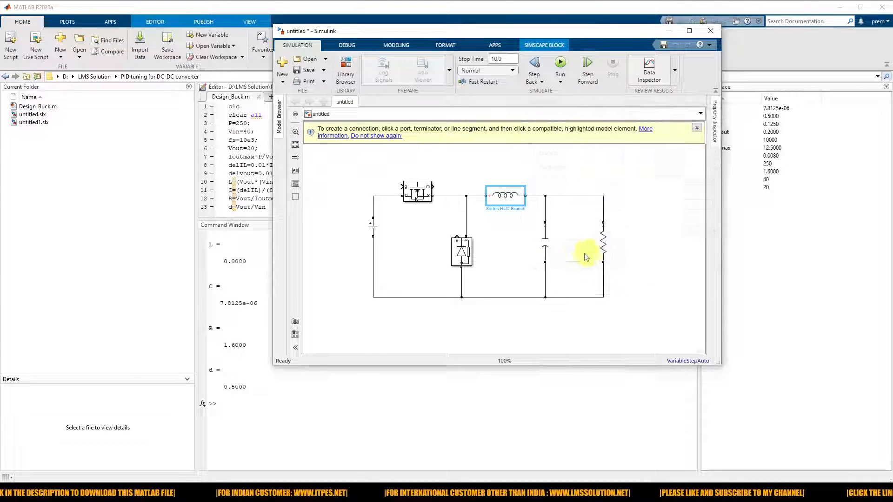
Set the capacitor branch's capacitance to 7.8152e-6 F
{"action": "left_click", "coordinate": [550, 247]}
{"action": "double_click", "coordinate": [550, 248]}
{"action": "double_click", "coordinate": [607, 251]}
{"action": "type", "text": "7.8152e-6"}
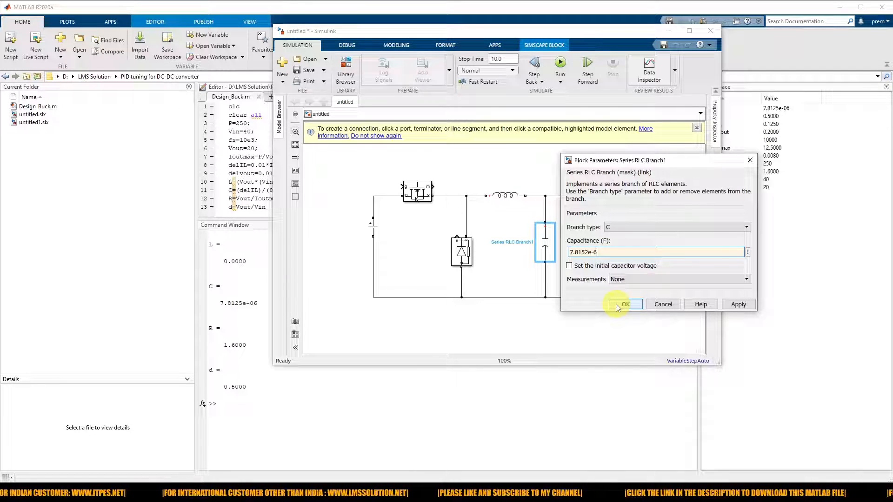
{"action": "left_click", "coordinate": [623, 304]}
Set the load resistor branch's resistance to 1.6 ohms
{"action": "left_click", "coordinate": [603, 251]}
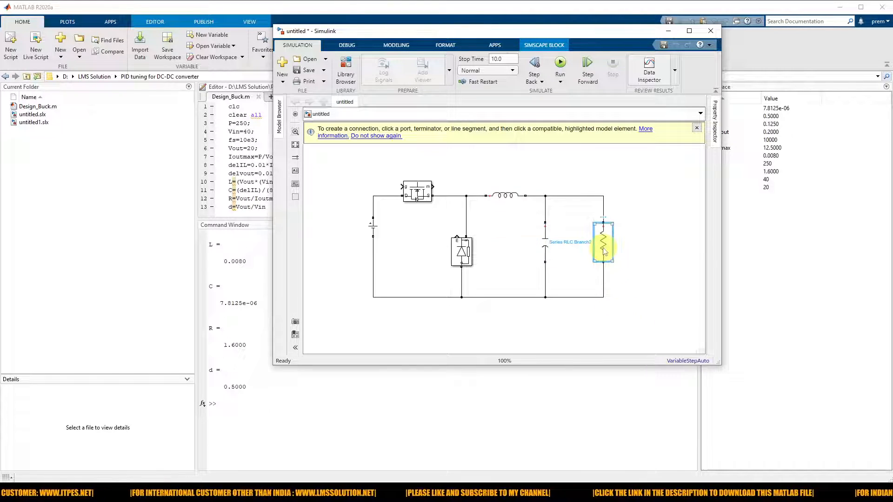
{"action": "double_click", "coordinate": [604, 252]}
{"action": "double_click", "coordinate": [639, 258]}
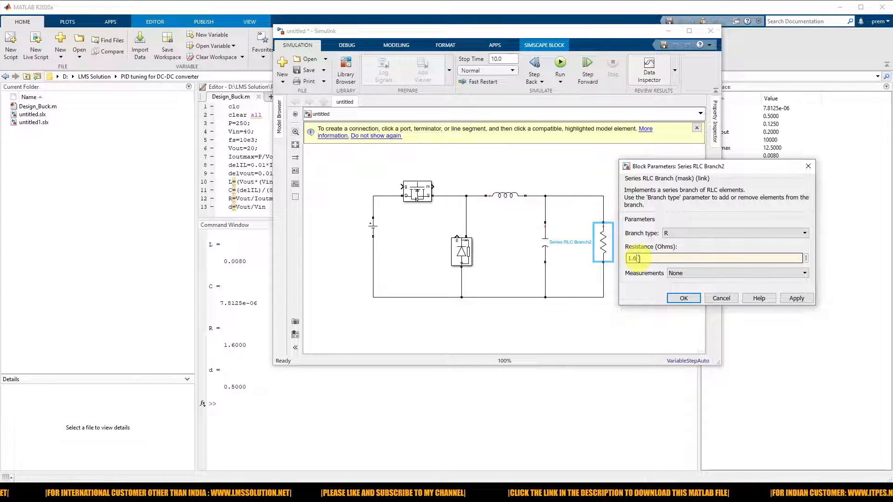
{"action": "left_click", "coordinate": [666, 300]}
Move the DC Voltage Source down along its wire so that it lines up with the diode
{"action": "left_click", "coordinate": [406, 191]}
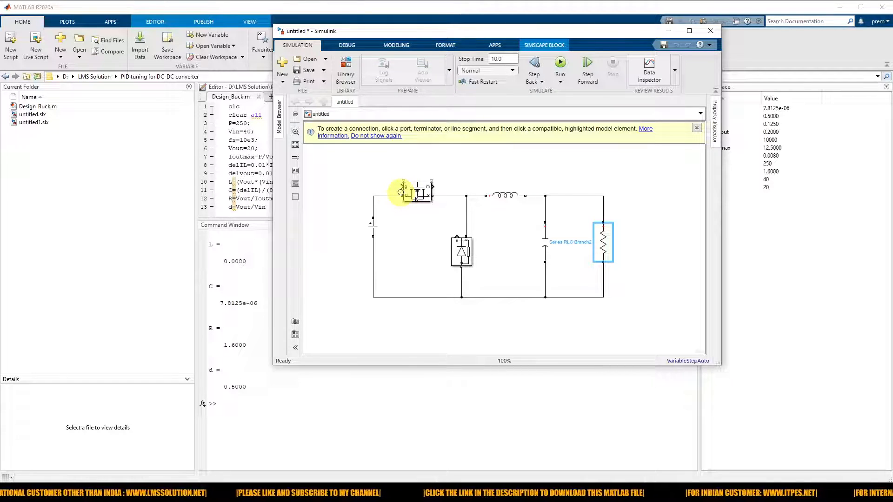
{"action": "left_click", "coordinate": [641, 245]}
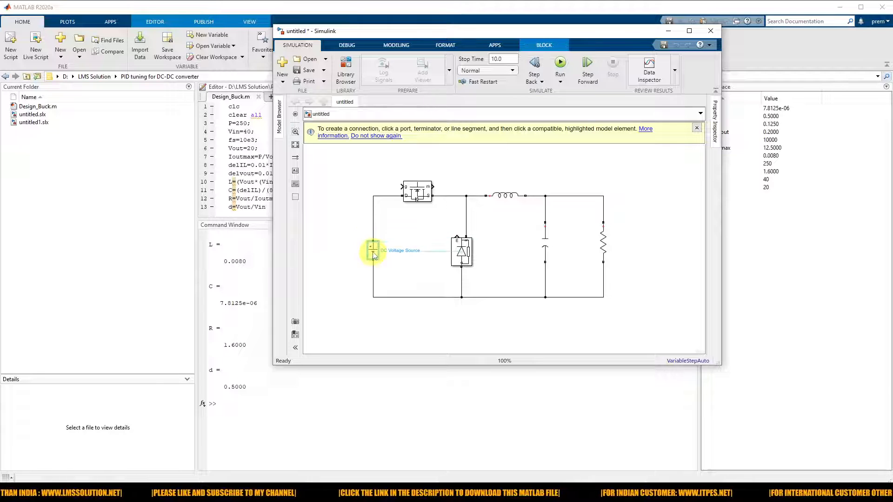
{"action": "left_click", "coordinate": [376, 255]}
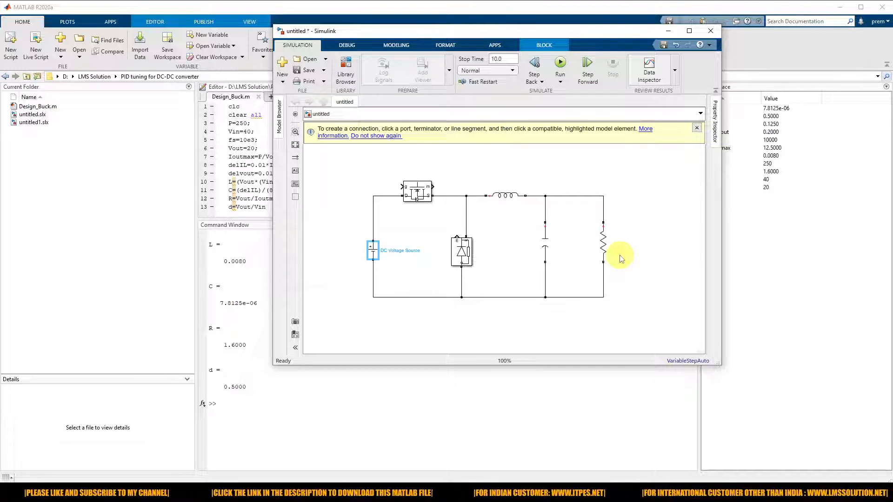
Add a Voltage Measurement block beside the load resistor and wire its two inputs across the resistor
{"action": "left_click", "coordinate": [559, 320]}
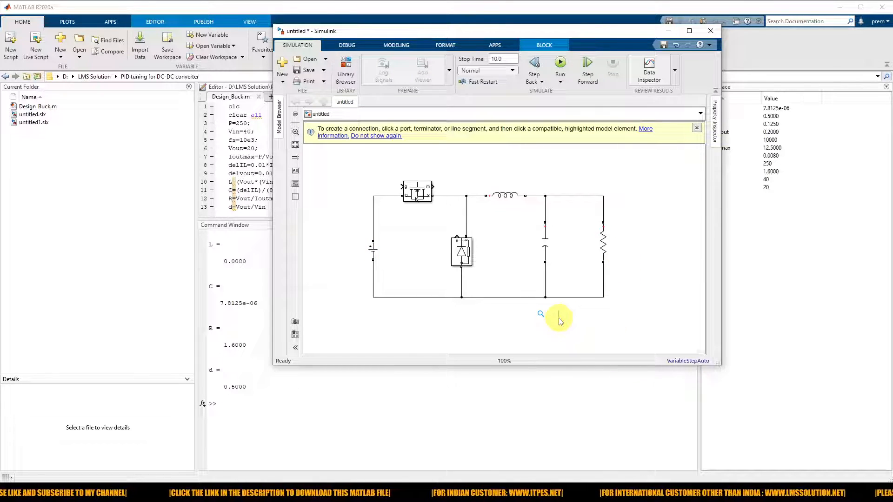
{"action": "type", "text": "voltag"}
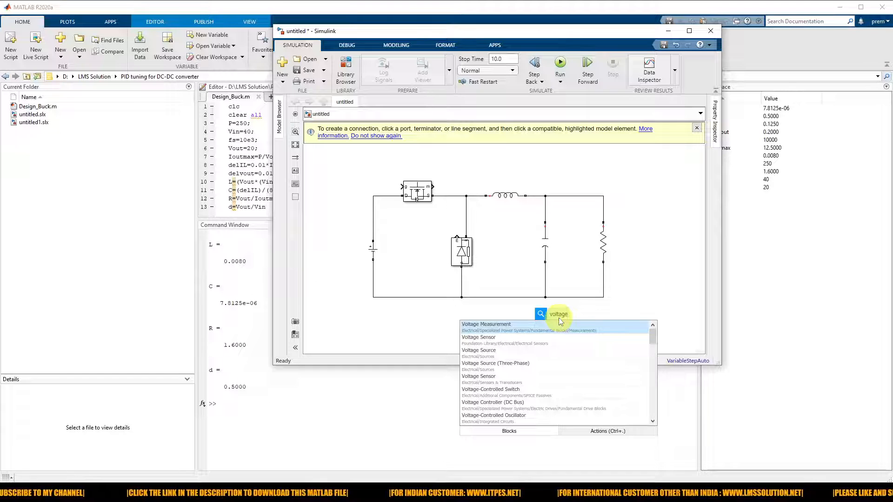
{"action": "type", "text": "e"}
{"action": "left_click", "coordinate": [530, 331]}
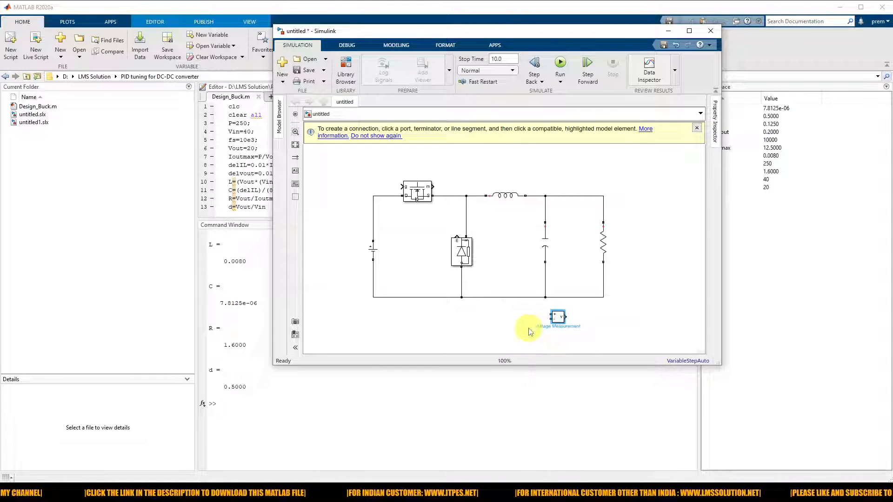
{"action": "mouse_move", "coordinate": [561, 315]}
{"action": "left_mouse_down"}
{"action": "mouse_move", "coordinate": [647, 255]}
{"action": "mouse_move", "coordinate": [604, 208]}
{"action": "left_mouse_up"}
{"action": "left_click_drag", "start_coordinate": [617, 259], "coordinate": [603, 272]}
Add a Current Measurement block and insert it in series between the capacitor node and the load resistor
{"action": "type", "text": "current"}
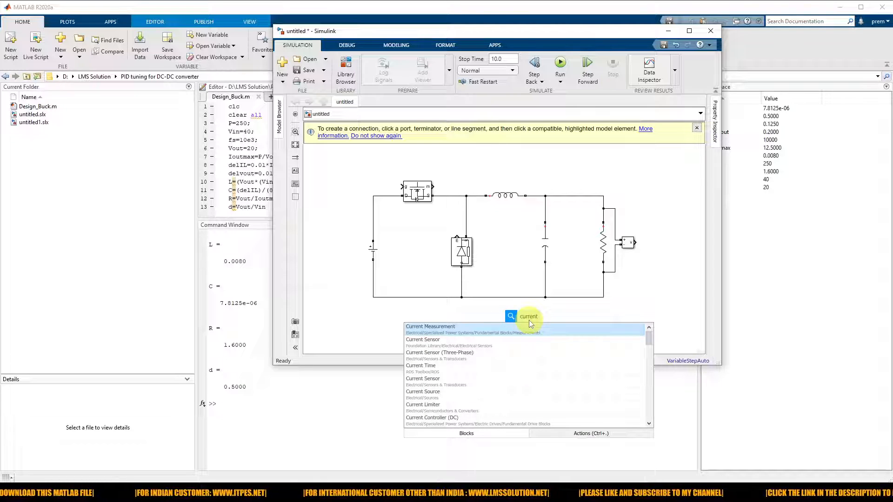
{"action": "left_click", "coordinate": [483, 328]}
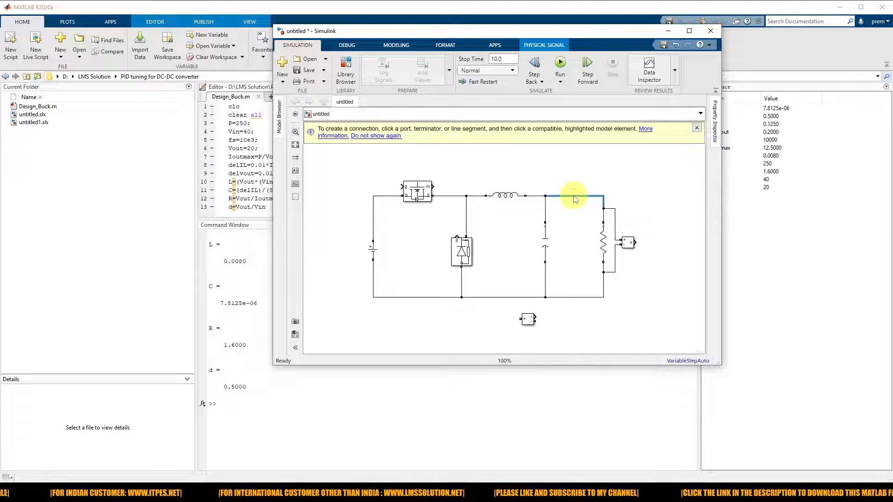
{"action": "left_click_drag", "start_coordinate": [527, 318], "coordinate": [603, 209]}
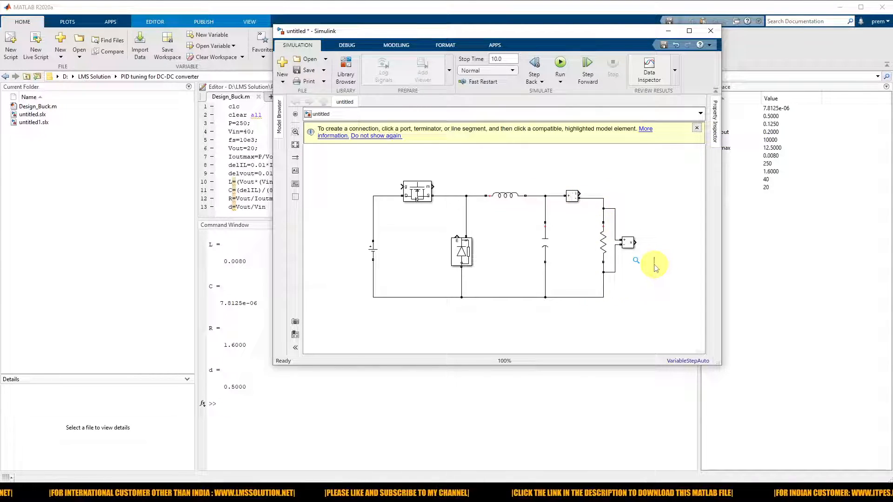
Add a Simulink Goto block and connect it to the Voltage Measurement output
{"action": "type", "text": "got"}
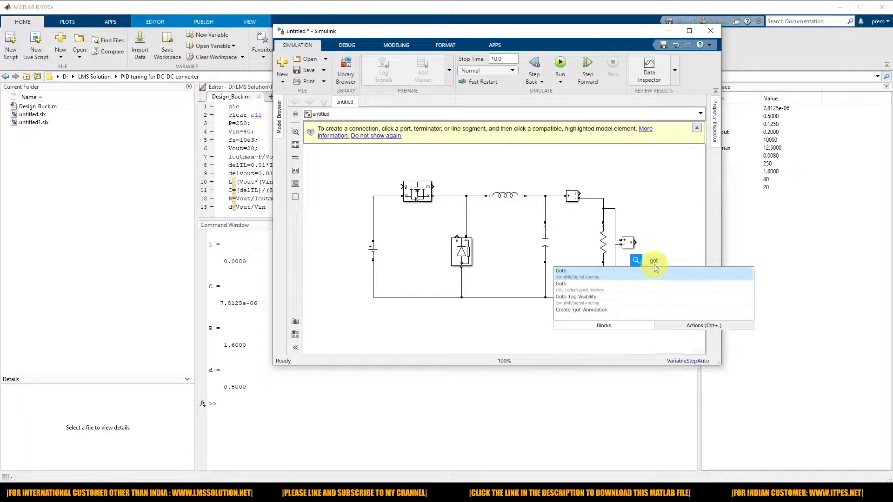
{"action": "left_click", "coordinate": [645, 271]}
{"action": "left_click_drag", "start_coordinate": [656, 269], "coordinate": [658, 248]}
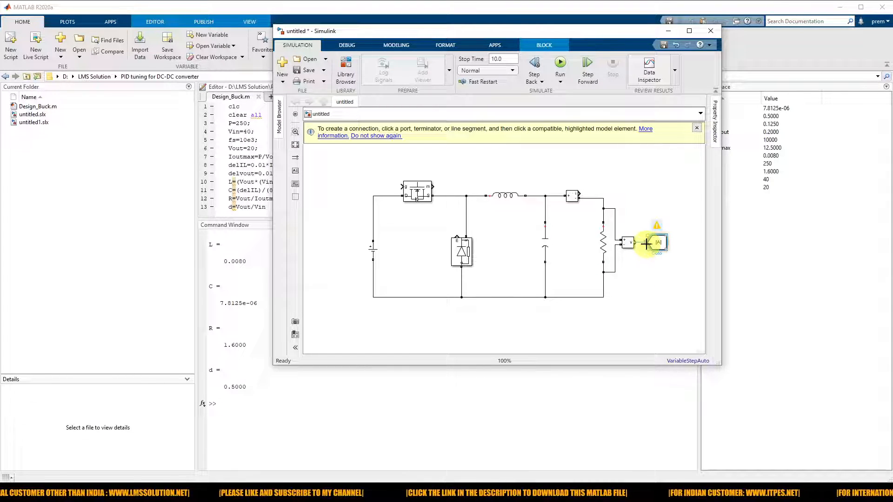
Add a second Goto block and connect it to the Current Measurement output
{"action": "double_click", "coordinate": [641, 204]}
{"action": "type", "text": "goto"}
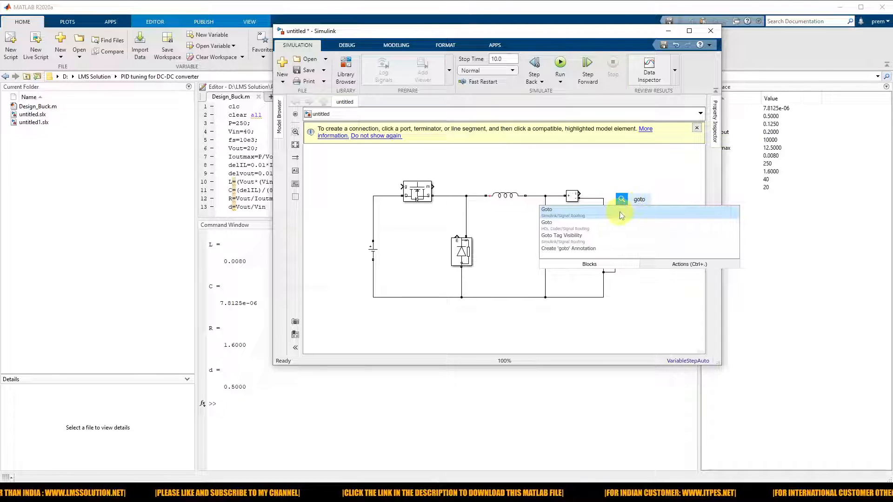
{"action": "left_click", "coordinate": [622, 215]}
{"action": "left_click_drag", "start_coordinate": [625, 203], "coordinate": [578, 194]}
{"action": "left_click_drag", "start_coordinate": [640, 197], "coordinate": [641, 200]}
Set the tag of the Goto block on the Voltage Measurement output to Vload
{"action": "left_click", "coordinate": [664, 247]}
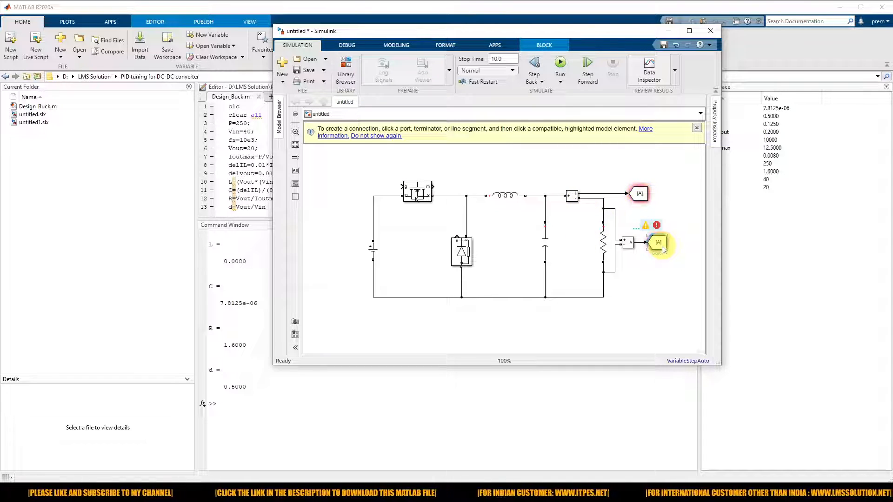
{"action": "double_click", "coordinate": [664, 247]}
{"action": "double_click", "coordinate": [727, 210]}
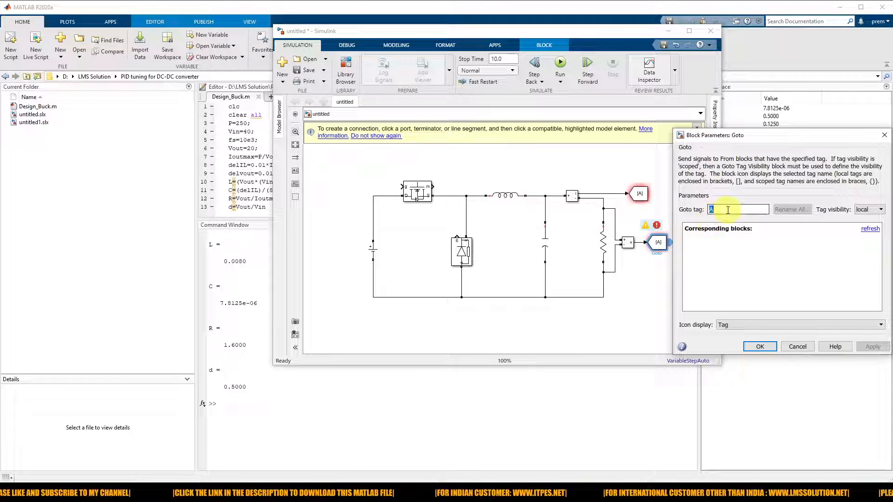
{"action": "type", "text": "Vload"}
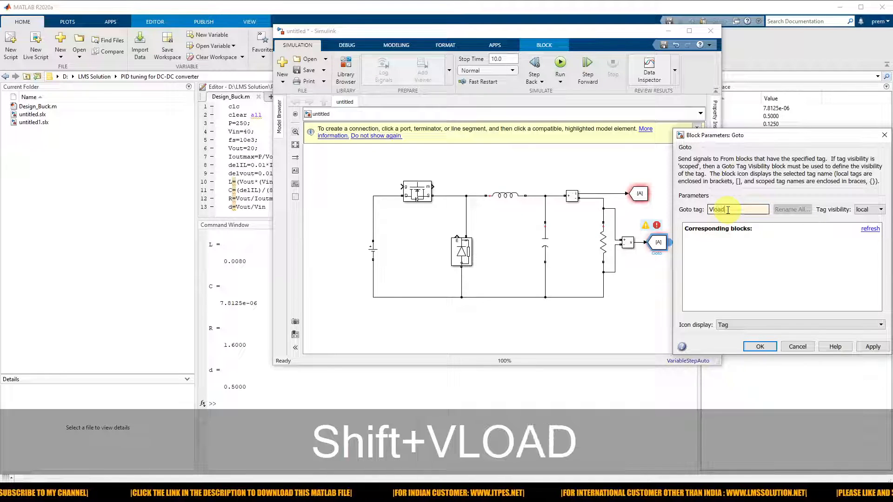
{"action": "left_click", "coordinate": [760, 346]}
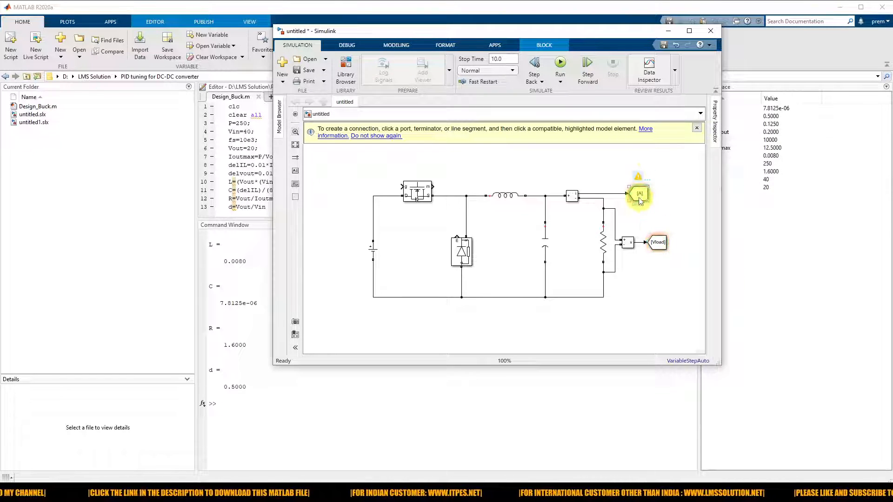
Set the tag of the Goto block on the Current Measurement output to Iload
{"action": "double_click", "coordinate": [639, 199]}
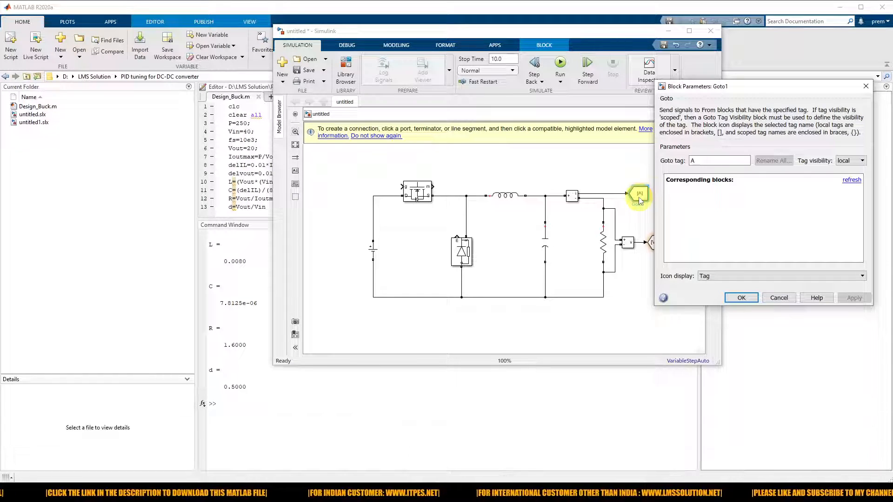
{"action": "double_click", "coordinate": [709, 164]}
{"action": "type", "text": "I"}
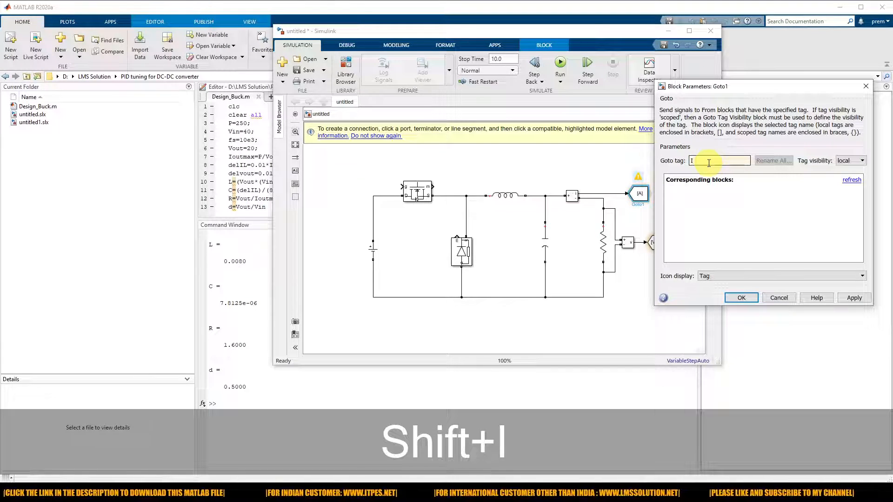
{"action": "type", "text": "L"}
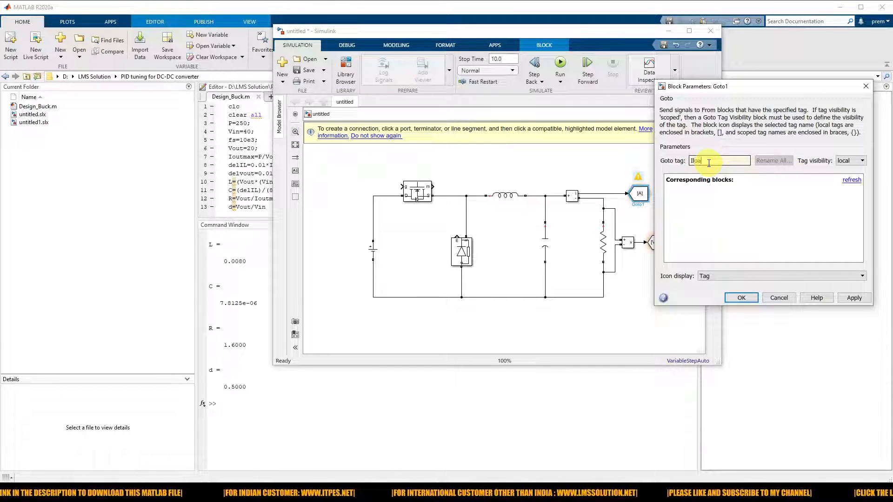
{"action": "type", "text": "oad"}
{"action": "left_click", "coordinate": [741, 297]}
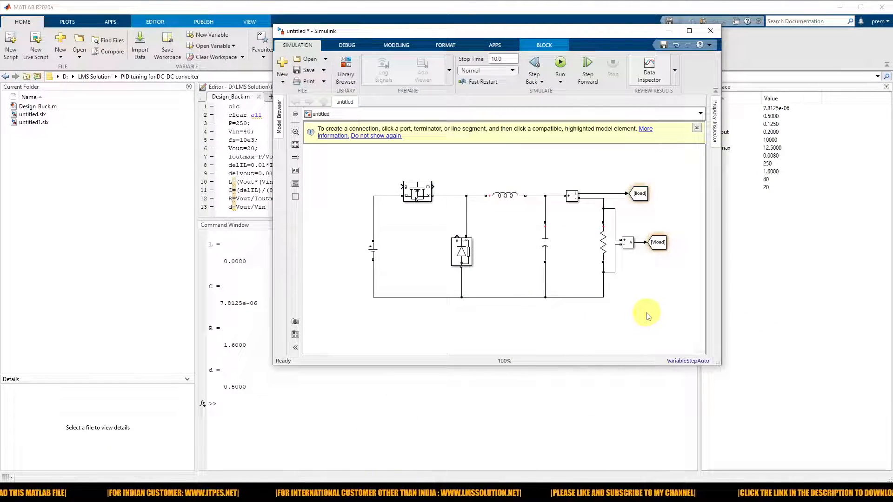
{"action": "left_click", "coordinate": [647, 316]}
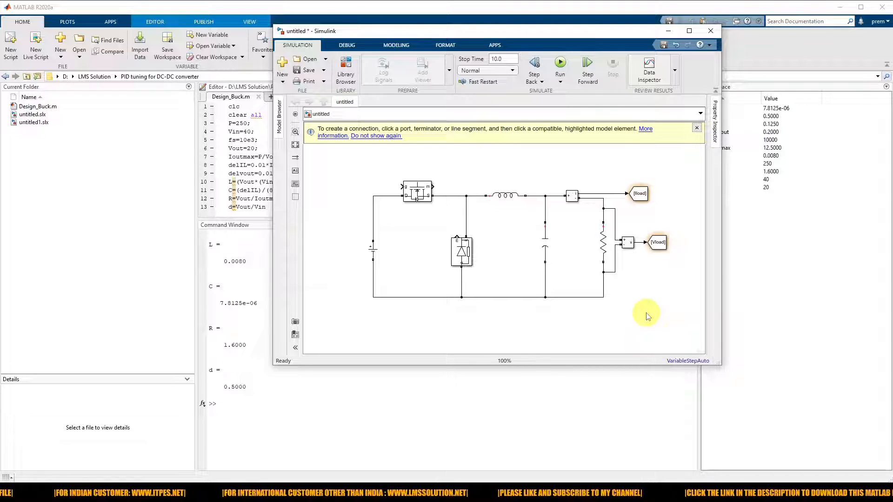
Create a From block for the Vload tag, rotate it 180 degrees, and place it below the converter circuit in an enlarged model window
{"action": "left_click", "coordinate": [659, 242]}
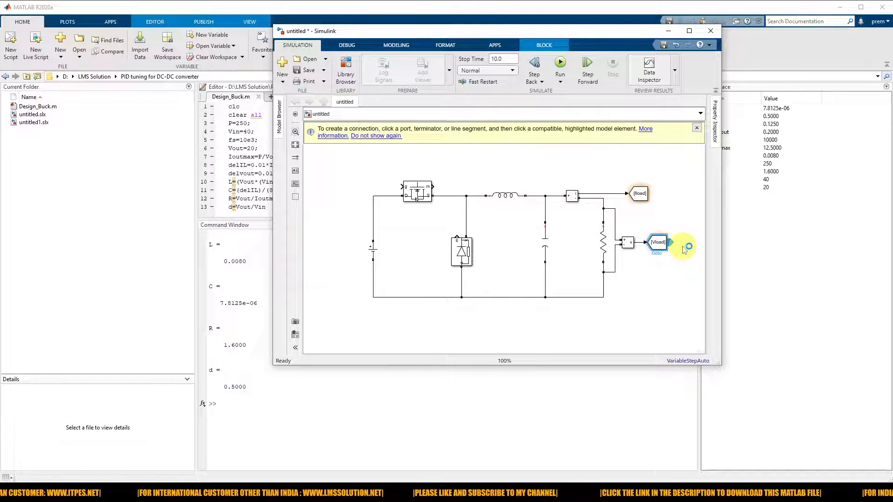
{"action": "left_click_drag", "start_coordinate": [671, 242], "coordinate": [642, 339]}
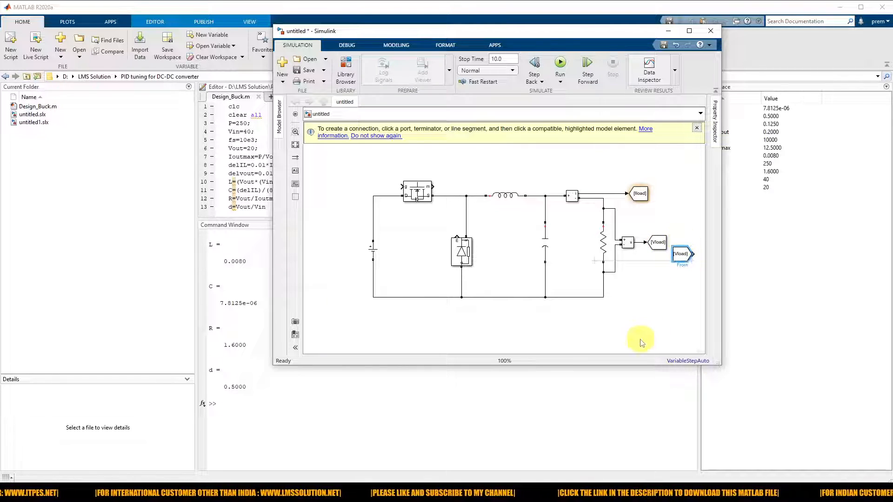
{"action": "key", "text": "ctrl+r"}
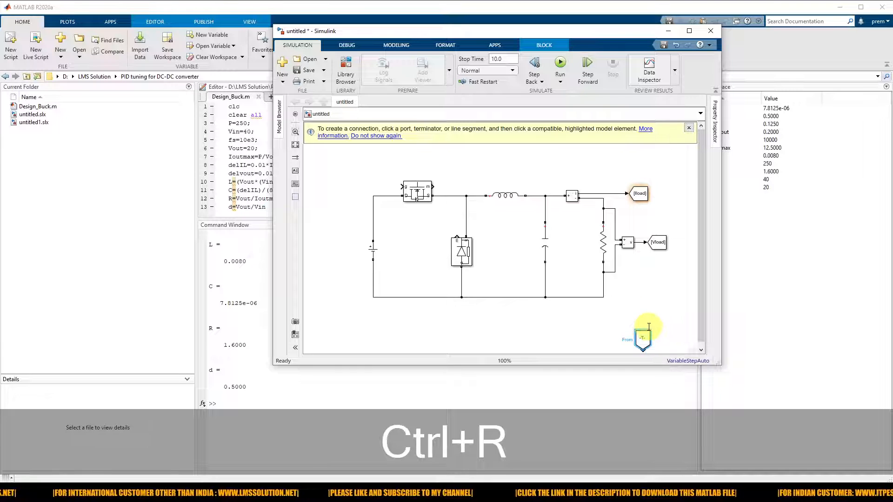
{"action": "key", "text": "ctrl+r"}
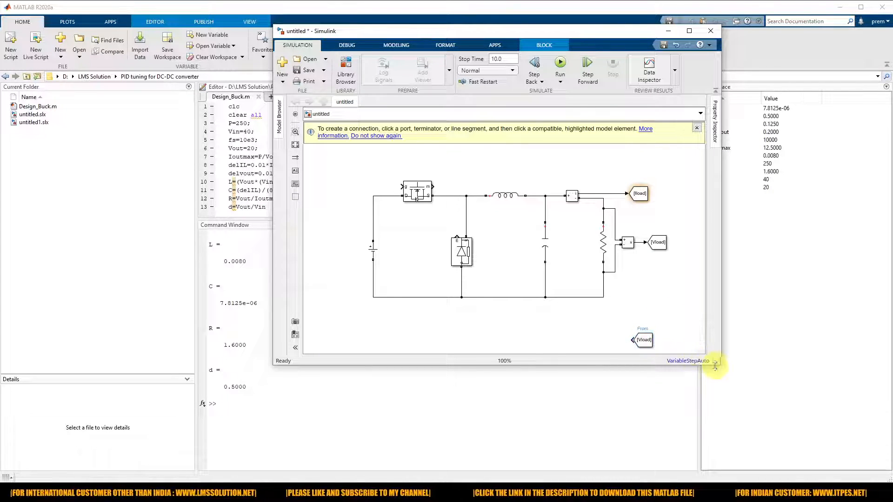
{"action": "left_click_drag", "start_coordinate": [719, 366], "coordinate": [818, 477]}
{"action": "left_click_drag", "start_coordinate": [642, 344], "coordinate": [645, 391]}
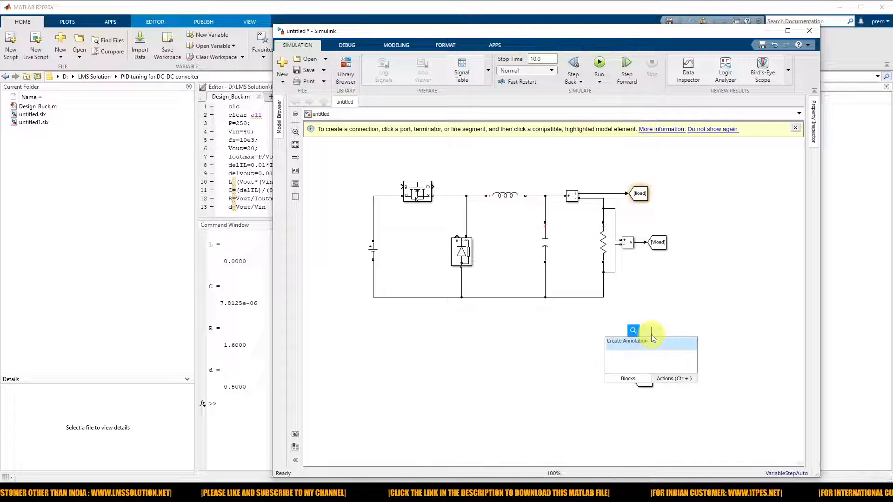
Add a Constant block with value 20 above the Vload From block, rotated 180 degrees, and align the From block beneath it
{"action": "type", "text": "const"}
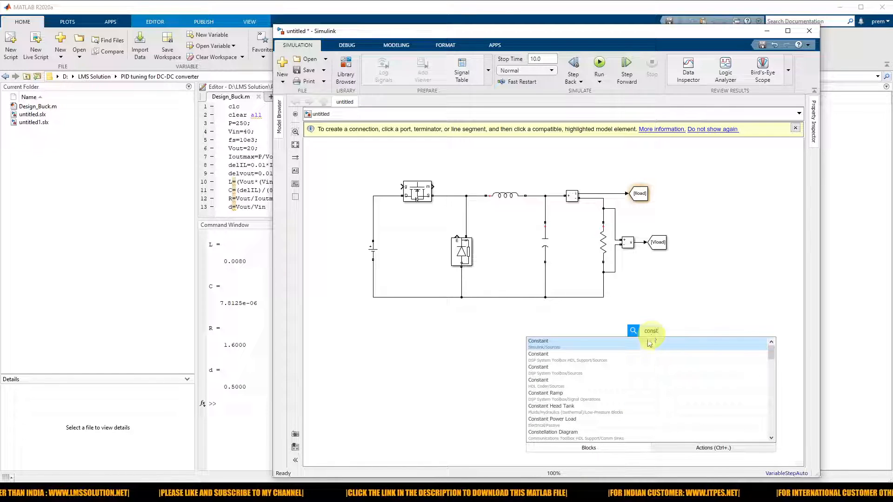
{"action": "key", "text": "Return"}
{"action": "key", "text": "ctrl+r"}
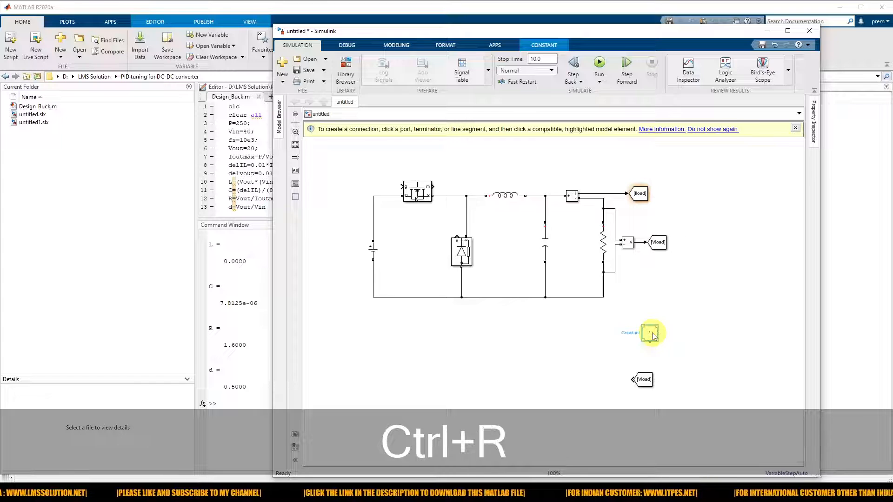
{"action": "left_click_drag", "start_coordinate": [653, 336], "coordinate": [648, 337]}
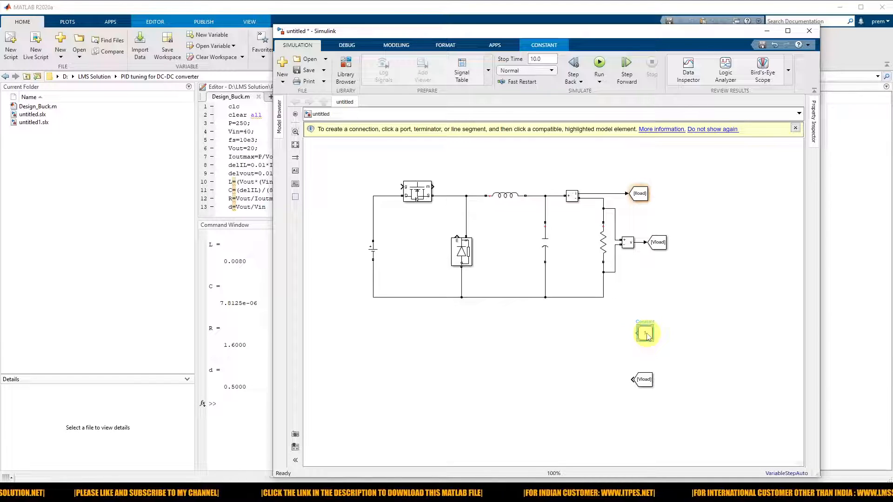
{"action": "double_click", "coordinate": [646, 336]}
{"action": "type", "text": "20"}
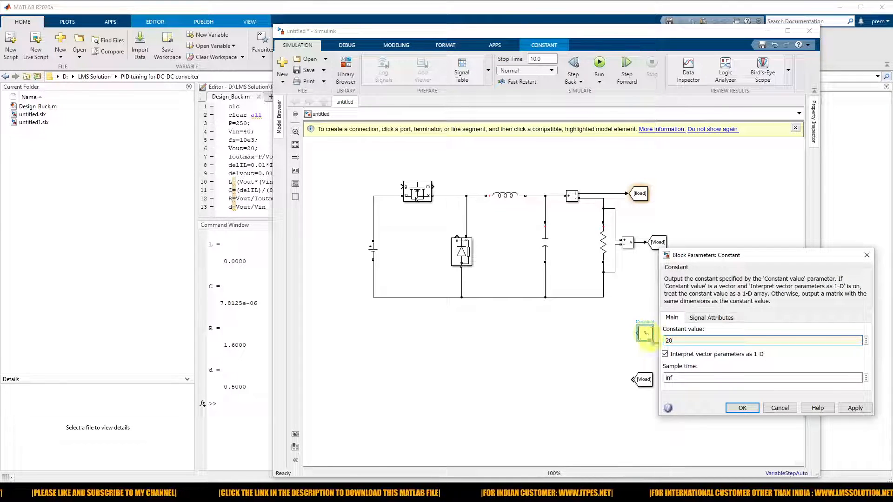
{"action": "left_click", "coordinate": [742, 407]}
{"action": "left_click_drag", "start_coordinate": [638, 379], "coordinate": [645, 371]}
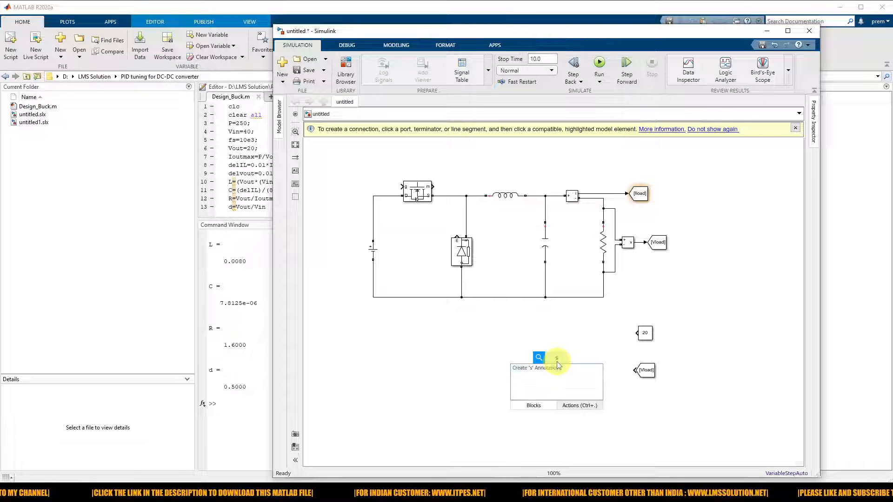
Add a Sum block rotated 180 degrees and connect the Constant and the Vload From block to its inputs
{"action": "type", "text": "sum"}
{"action": "left_click", "coordinate": [525, 371]}
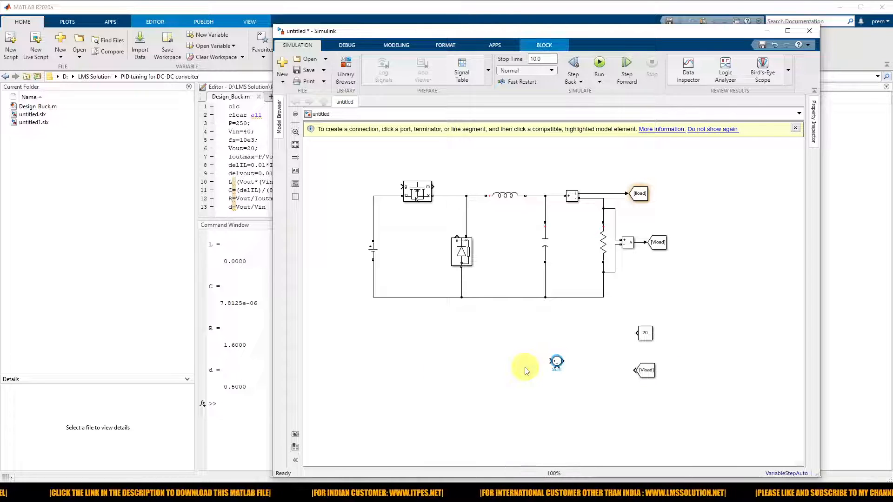
{"action": "key", "text": "ctrl+r"}
{"action": "left_click_drag", "start_coordinate": [555, 362], "coordinate": [591, 336]}
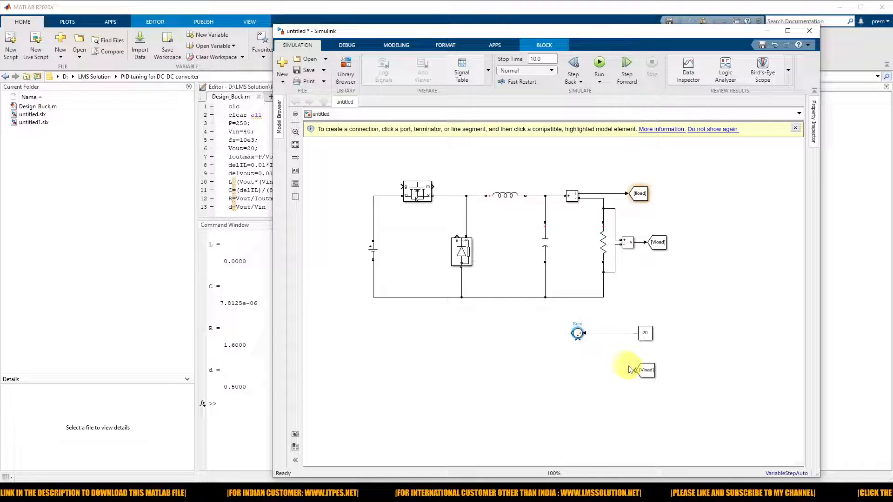
{"action": "mouse_move", "coordinate": [632, 371]}
{"action": "left_mouse_down"}
{"action": "mouse_move", "coordinate": [575, 345]}
{"action": "mouse_move", "coordinate": [577, 332]}
{"action": "mouse_move", "coordinate": [612, 343]}
{"action": "left_mouse_up"}
Set the Sum block's list of signs to |+- so that Vload is subtracted from the reference
{"action": "double_click", "coordinate": [580, 334]}
{"action": "left_click", "coordinate": [623, 344]}
{"action": "key", "text": "BackSpace"}
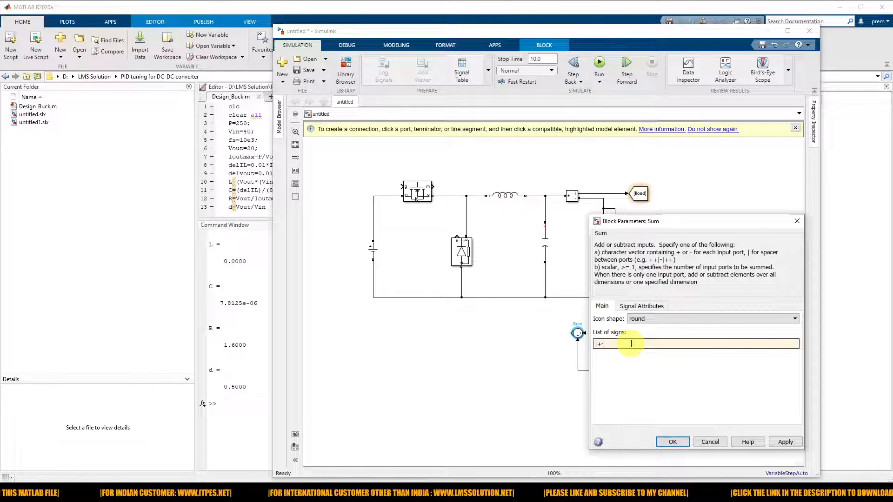
{"action": "left_click", "coordinate": [673, 442]}
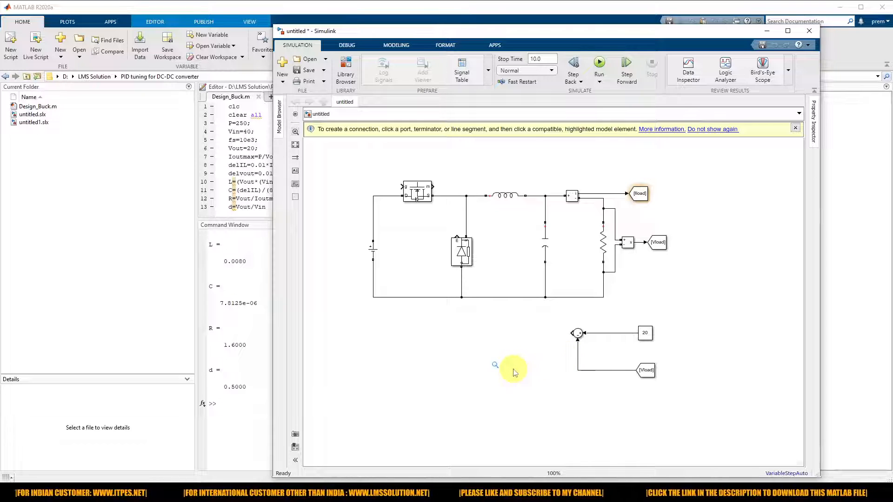
Add a continuous PID Controller block, rotate it 180 degrees, and connect it to the Sum output
{"action": "type", "text": "PID"}
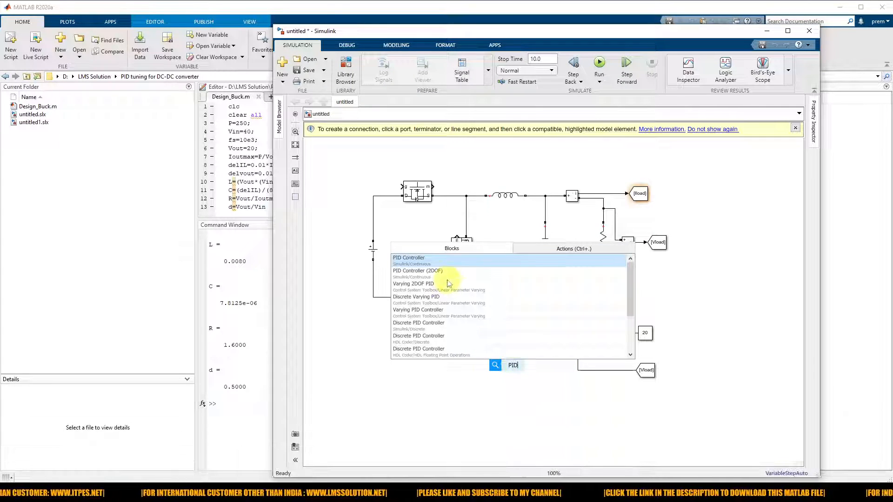
{"action": "key", "text": "Return"}
{"action": "key", "text": "ctrl+r"}
{"action": "key", "text": "ctrl+r"}
{"action": "mouse_move", "coordinate": [510, 370]}
{"action": "left_mouse_down"}
{"action": "mouse_move", "coordinate": [525, 336]}
{"action": "mouse_move", "coordinate": [553, 333]}
{"action": "left_mouse_up"}
Add a PWM Generator (DC-DC) block rotated 180 degrees, wiring its input to the PID Controller and its output to the MOSFET gate
{"action": "double_click", "coordinate": [495, 397]}
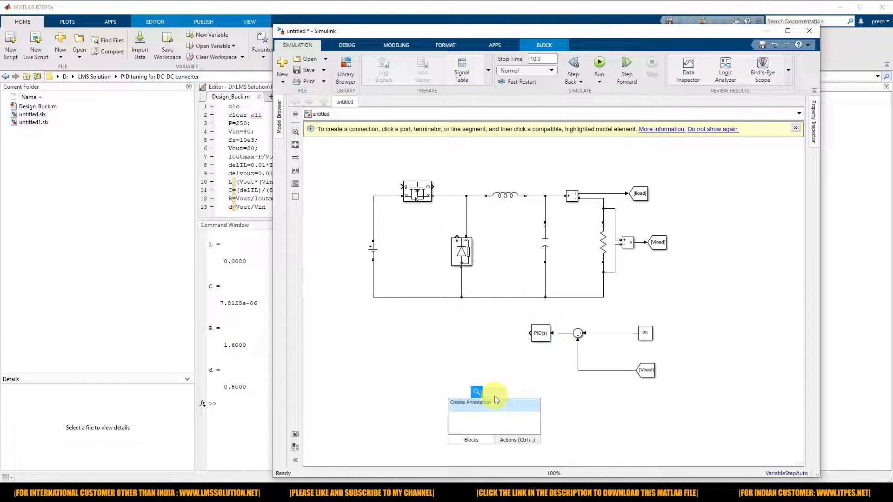
{"action": "type", "text": "PWM"}
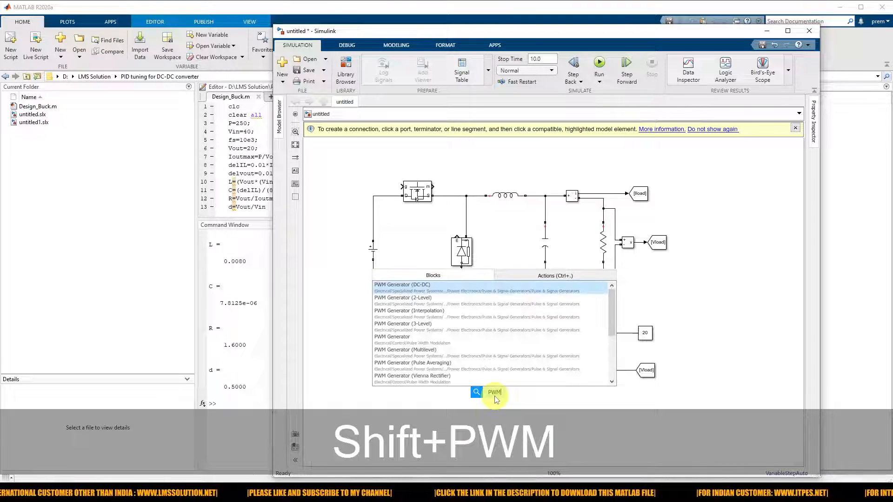
{"action": "left_click", "coordinate": [421, 289]}
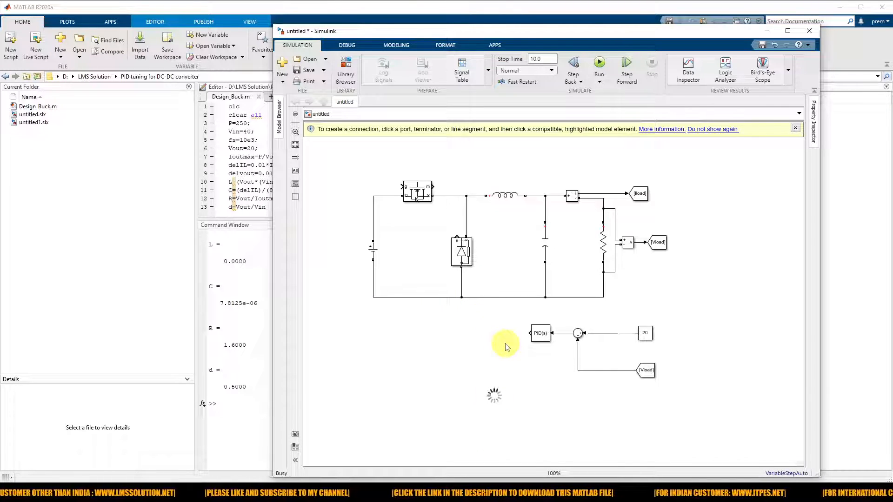
{"action": "left_click_drag", "start_coordinate": [489, 393], "coordinate": [401, 186]}
{"action": "key", "text": "ctrl+r"}
{"action": "key", "text": "ctrl+r"}
{"action": "left_click", "coordinate": [509, 333]}
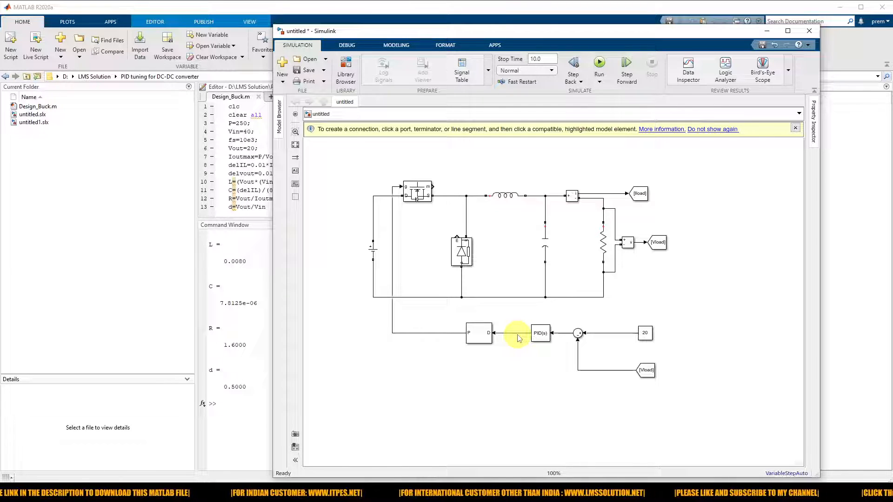
Add a Scope block below the PID Controller and Sum blocks
{"action": "double_click", "coordinate": [549, 424]}
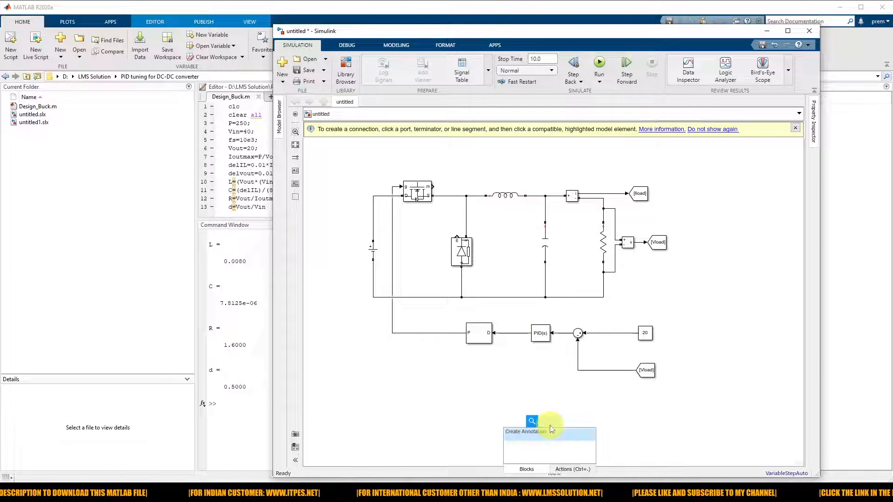
{"action": "type", "text": "scope"}
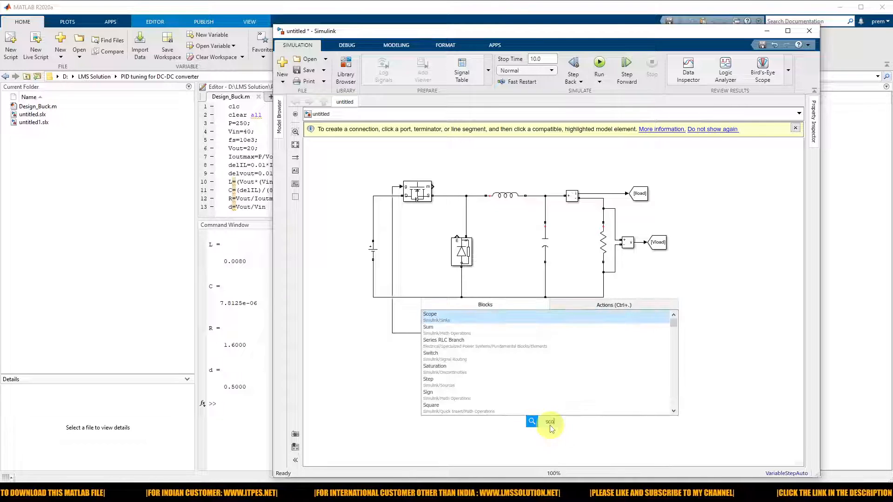
{"action": "left_click", "coordinate": [464, 318]}
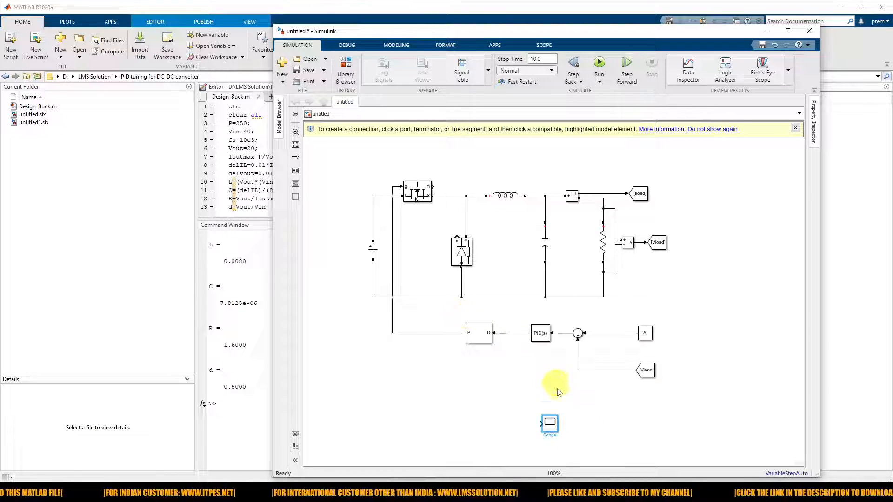
{"action": "left_click_drag", "start_coordinate": [549, 426], "coordinate": [559, 392]}
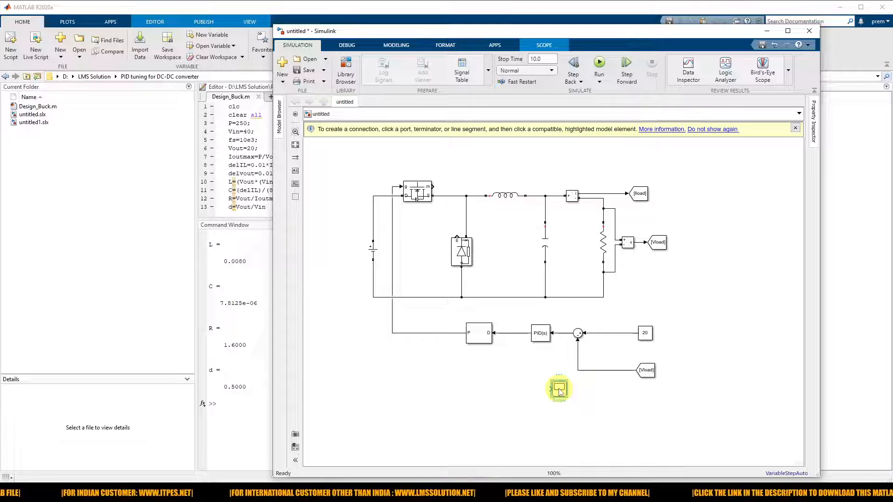
Configure the Scope with 3 input ports and a layout of three vertically stacked displays
{"action": "double_click", "coordinate": [560, 392]}
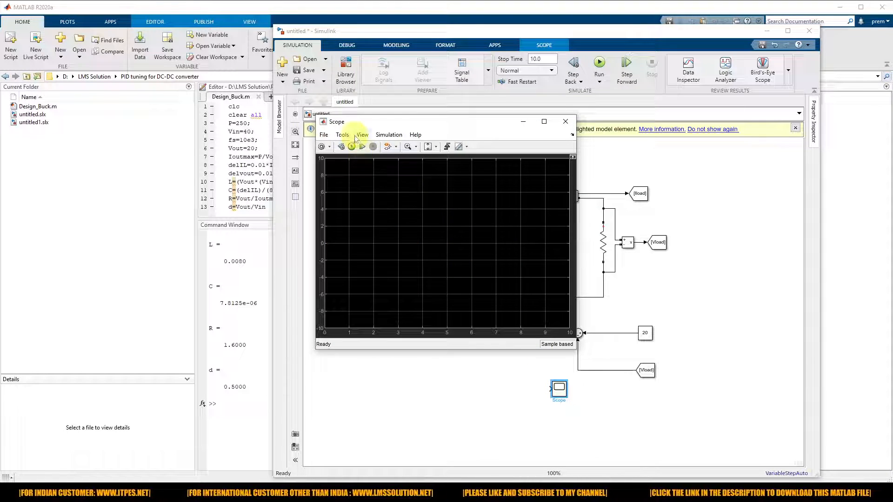
{"action": "left_click", "coordinate": [362, 134]}
{"action": "left_click", "coordinate": [378, 157]}
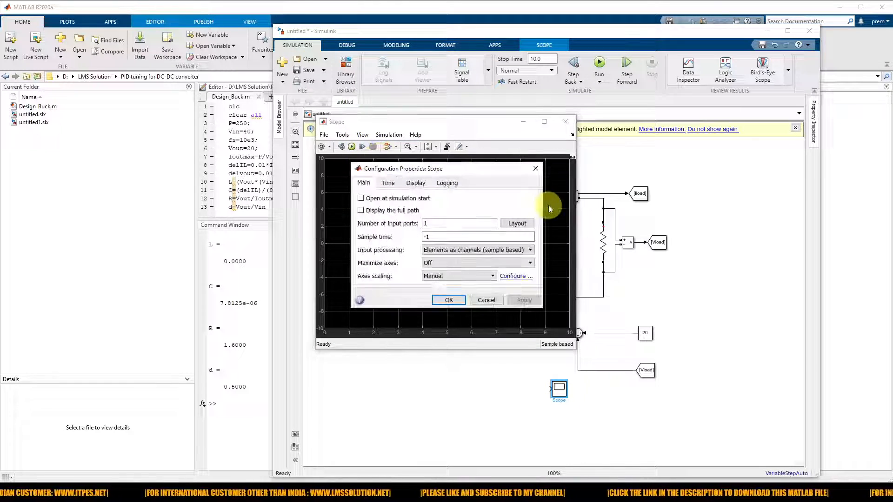
{"action": "double_click", "coordinate": [442, 223]}
{"action": "type", "text": "3"}
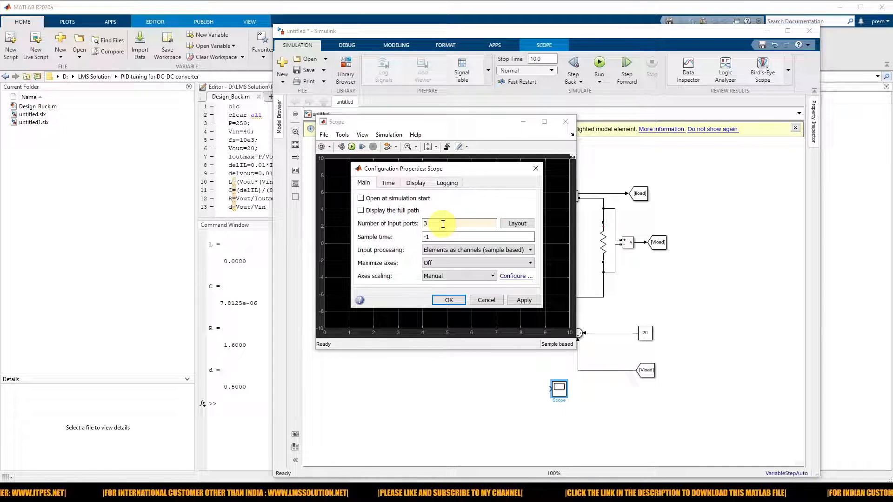
{"action": "left_click", "coordinate": [517, 223]}
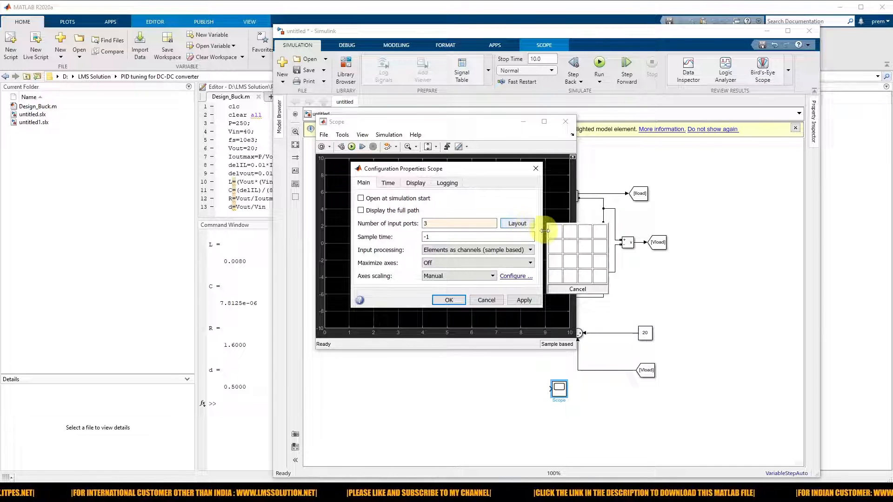
{"action": "left_click", "coordinate": [554, 261]}
{"action": "left_click", "coordinate": [524, 300]}
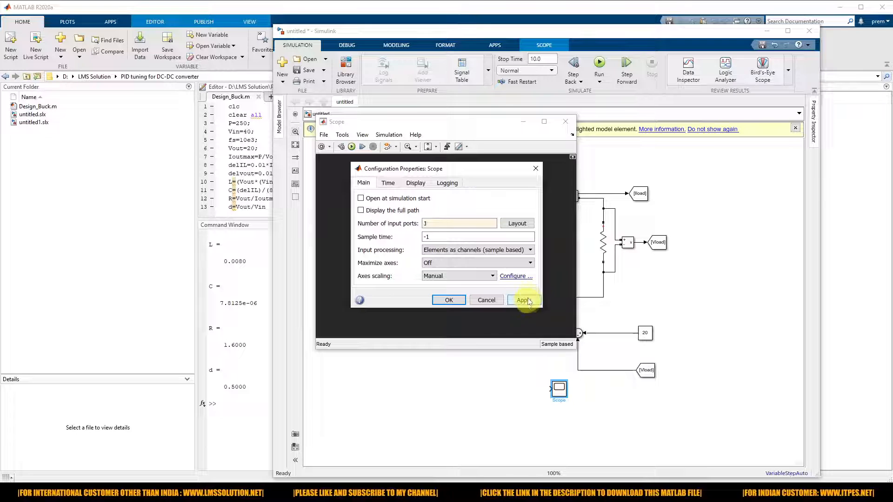
{"action": "left_click", "coordinate": [449, 299]}
{"action": "left_click", "coordinate": [580, 417]}
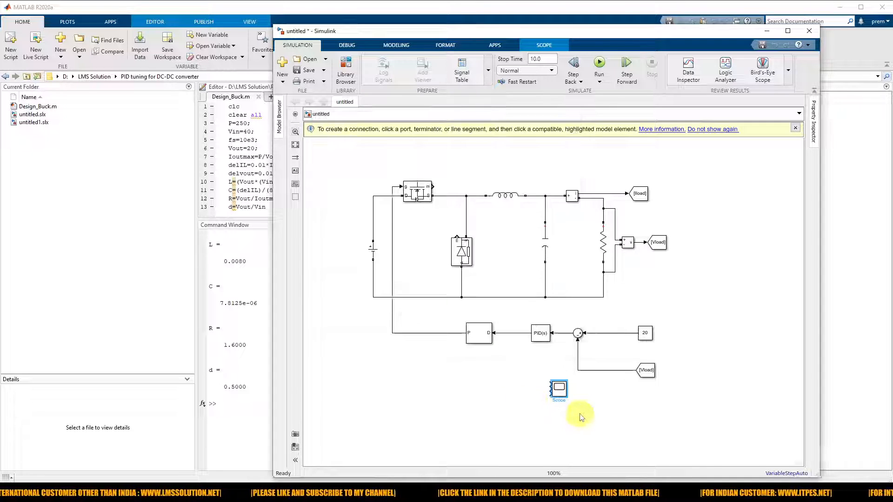
Connect the Scope's third input to the PID Controller output line and name the branch signal "duty"
{"action": "left_click_drag", "start_coordinate": [551, 392], "coordinate": [510, 333]}
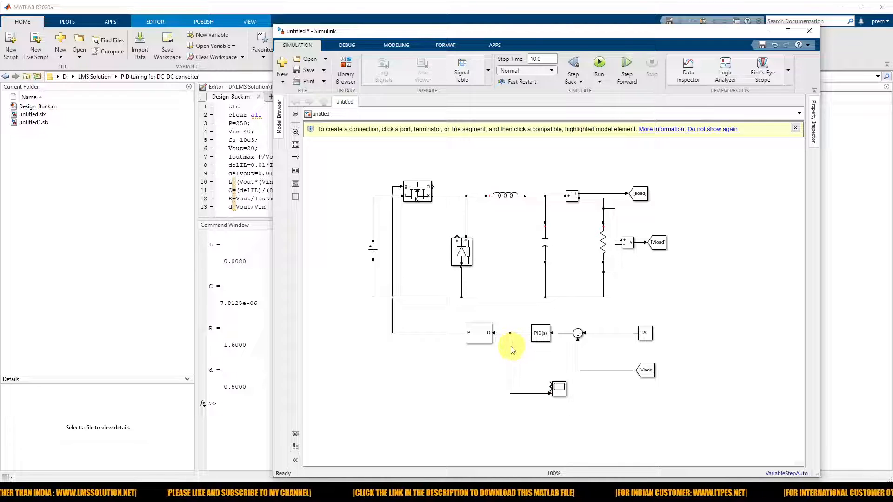
{"action": "left_click", "coordinate": [511, 350]}
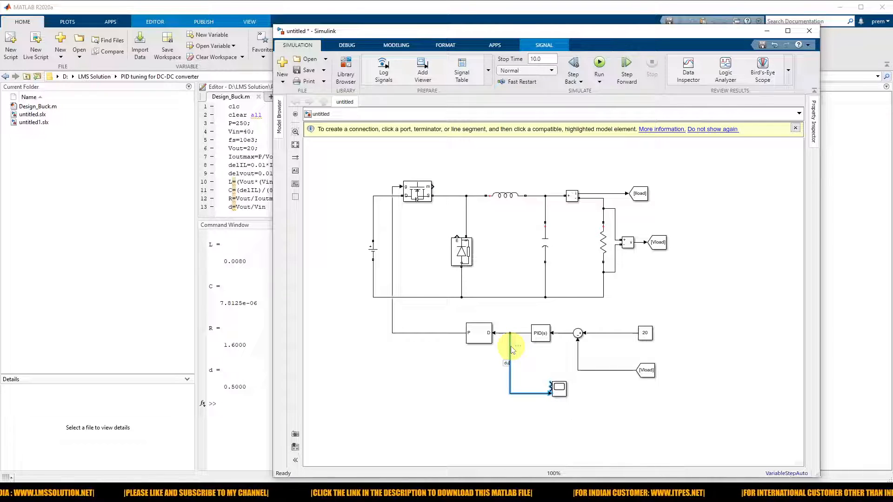
{"action": "left_click", "coordinate": [549, 356]}
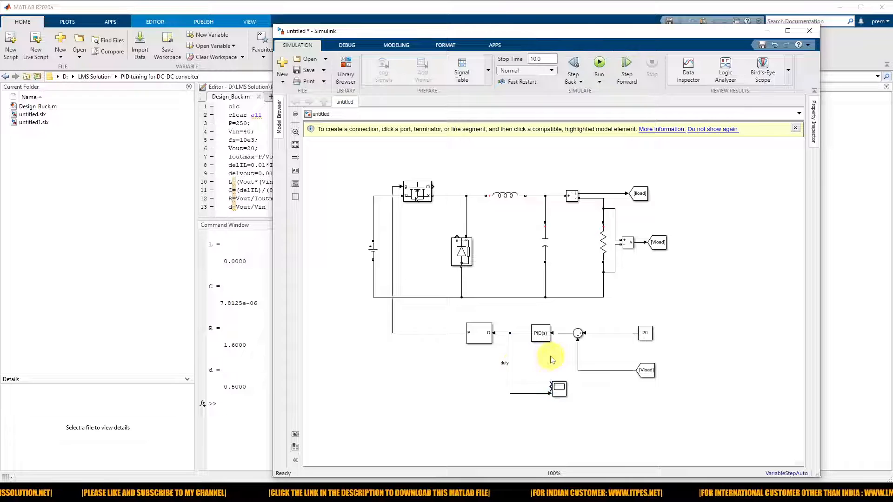
Add a From block for Vload, wire it to the Scope's first input, and name the signal "load voltage"
{"action": "left_click", "coordinate": [664, 244]}
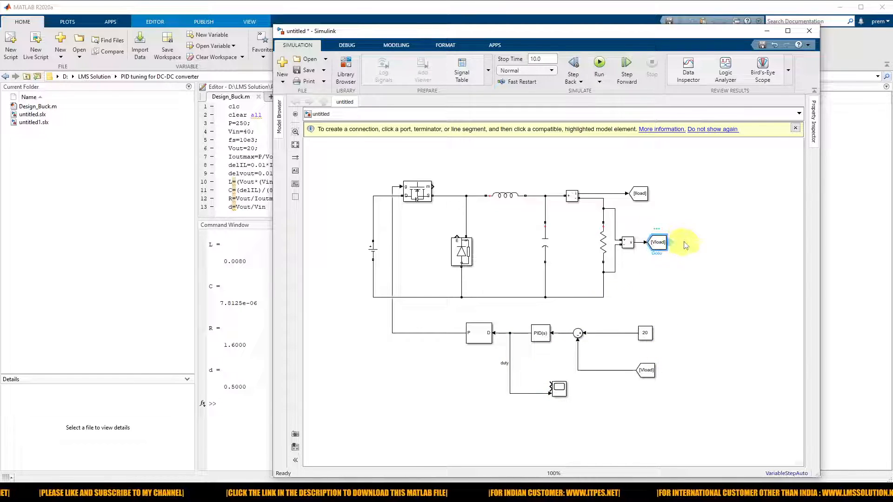
{"action": "mouse_move", "coordinate": [690, 242]}
{"action": "left_mouse_down"}
{"action": "mouse_move", "coordinate": [471, 377]}
{"action": "mouse_move", "coordinate": [542, 375]}
{"action": "left_mouse_up"}
{"action": "left_click", "coordinate": [500, 375]}
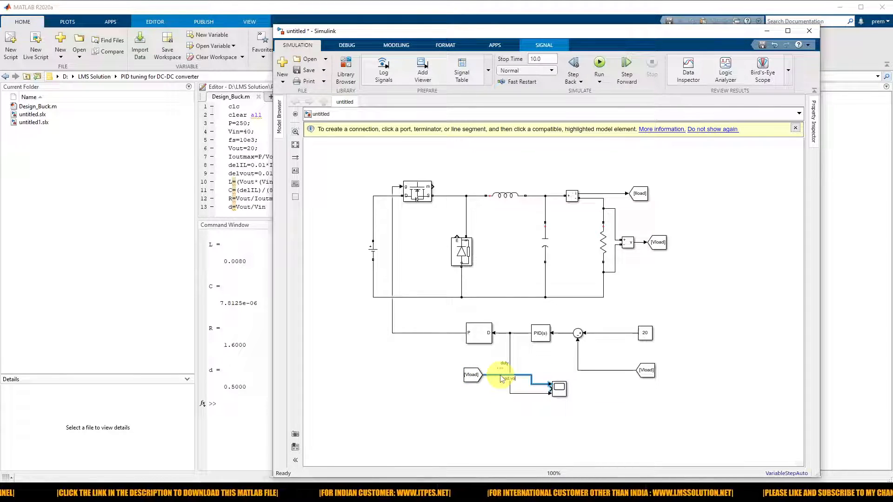
{"action": "left_click", "coordinate": [494, 412]}
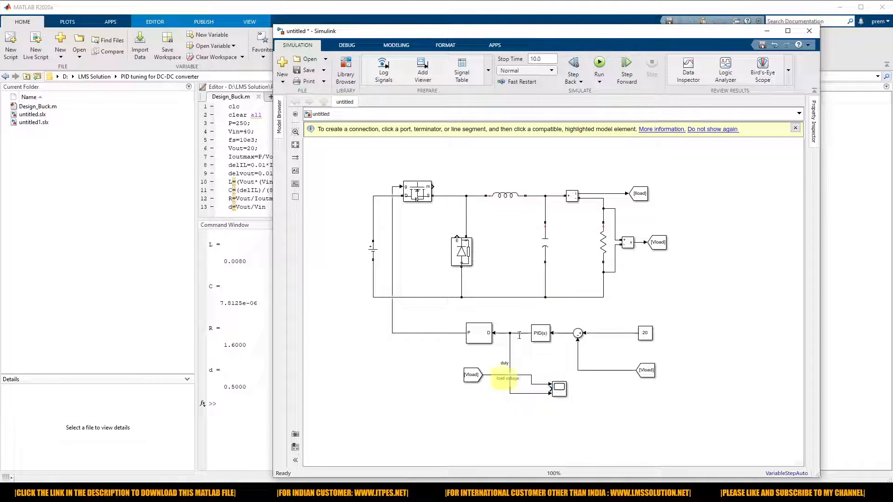
Add a From block for Iload, wire it to the Scope's second input, and name the signal "load current"
{"action": "left_click", "coordinate": [647, 197]}
{"action": "left_click_drag", "start_coordinate": [649, 196], "coordinate": [549, 393]}
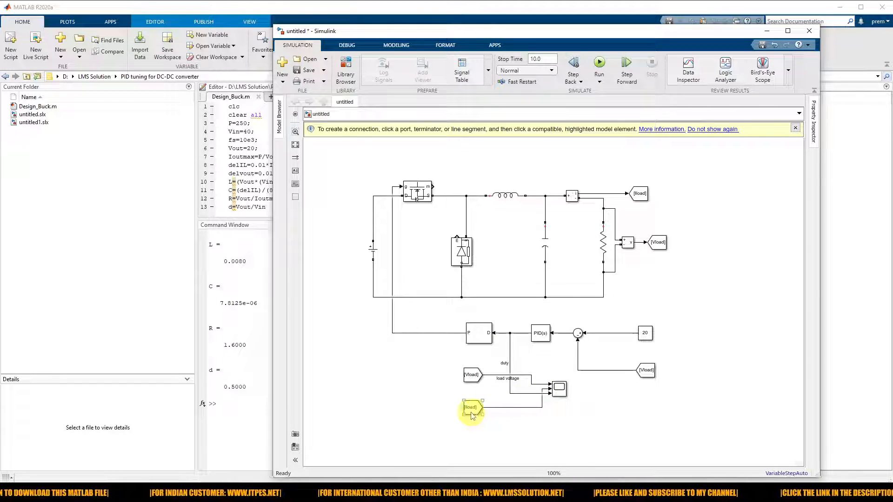
{"action": "left_click", "coordinate": [502, 409]}
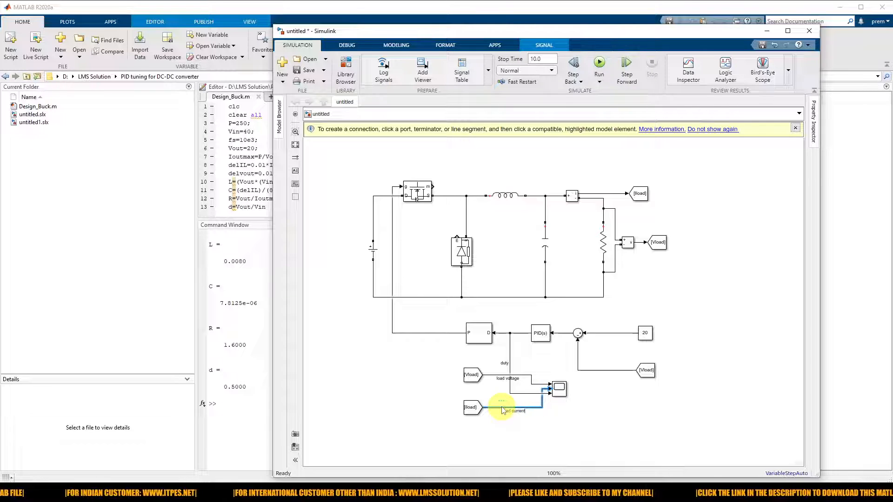
{"action": "left_click", "coordinate": [561, 443]}
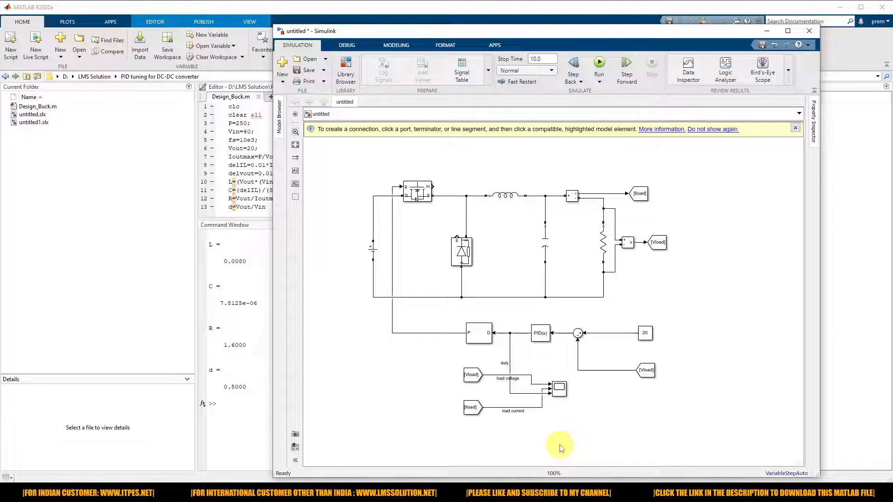
Dismiss the connection hint, set the simulation stop time to 0.5, and check the Scope's display layout
{"action": "left_click", "coordinate": [795, 128]}
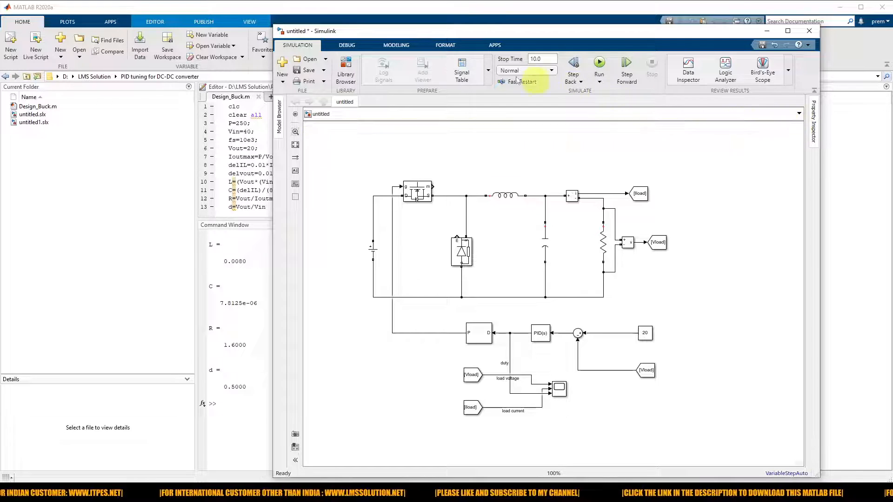
{"action": "left_click", "coordinate": [544, 59]}
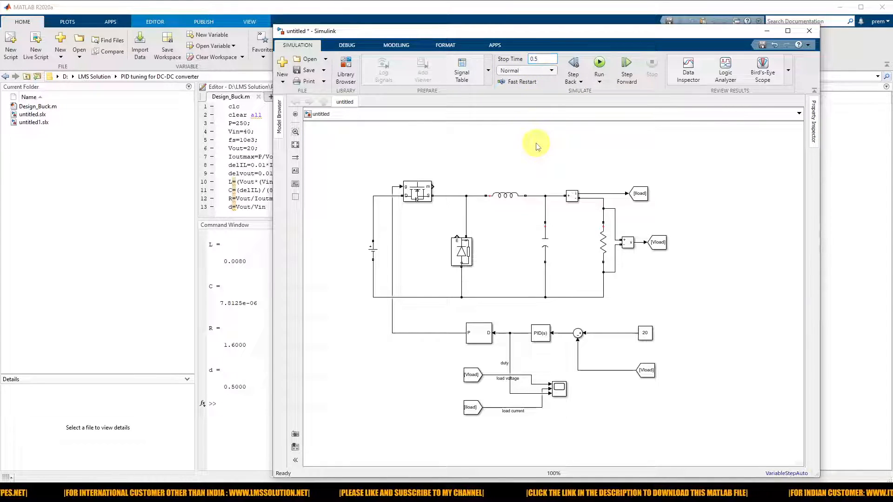
{"action": "left_click", "coordinate": [560, 393]}
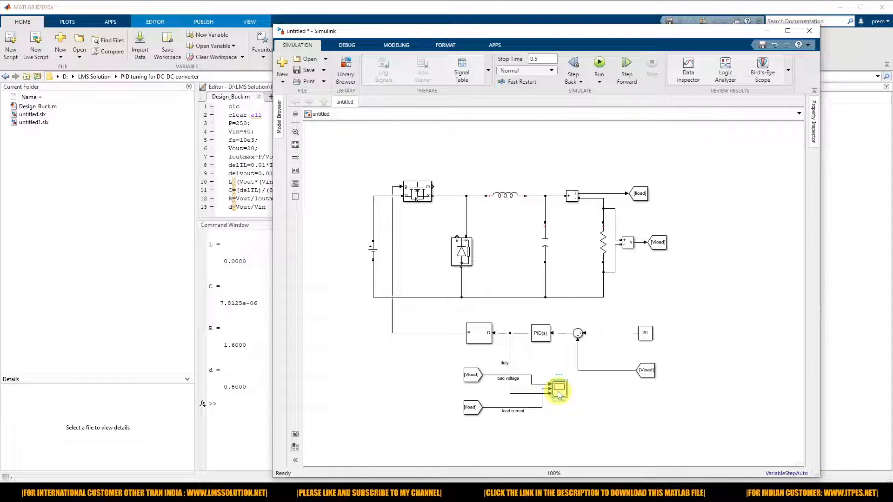
{"action": "double_click", "coordinate": [559, 393]}
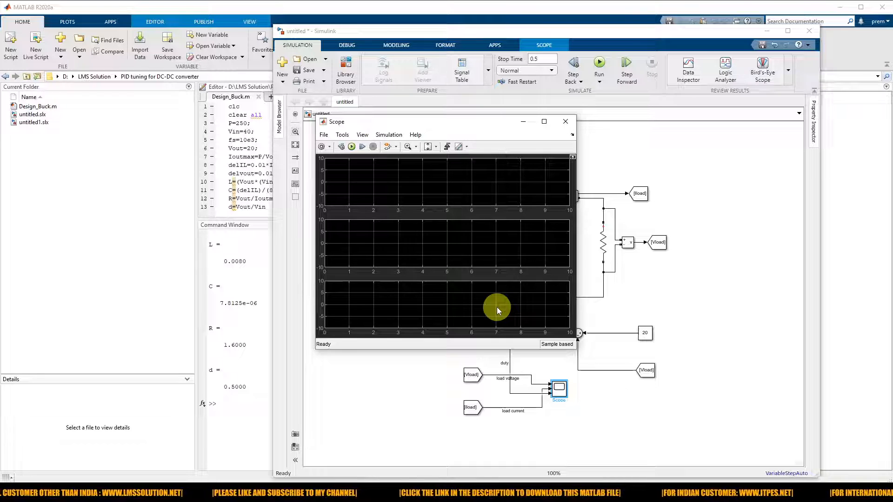
{"action": "left_click", "coordinate": [565, 121]}
Review the PID Controller block's gains, filter coefficient and tuning method, leaving its parameters as they are
{"action": "left_click", "coordinate": [540, 334]}
{"action": "double_click", "coordinate": [540, 334]}
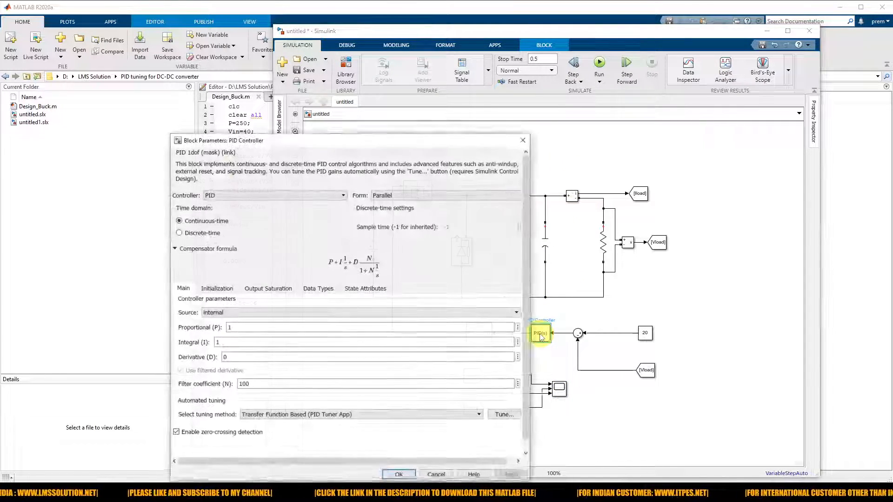
{"action": "left_click_drag", "start_coordinate": [258, 145], "coordinate": [371, 71]}
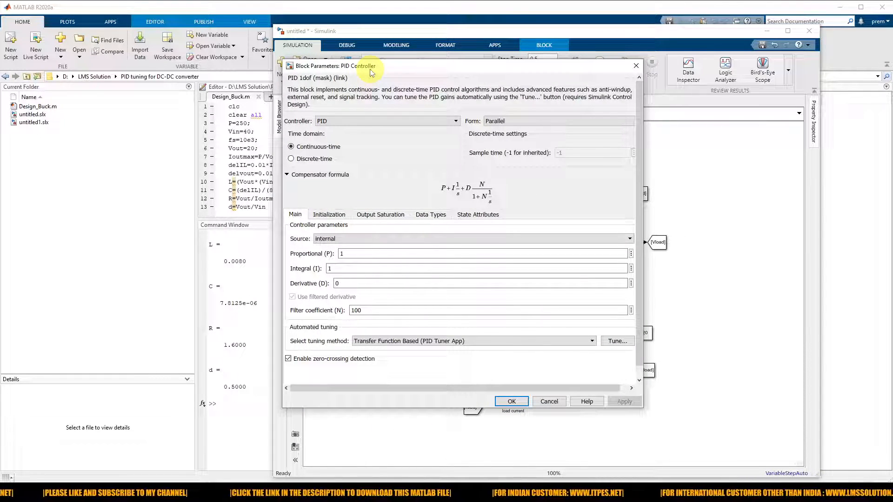
{"action": "left_click", "coordinate": [511, 401]}
Try to run the simulation with the Scope window open
{"action": "double_click", "coordinate": [558, 389]}
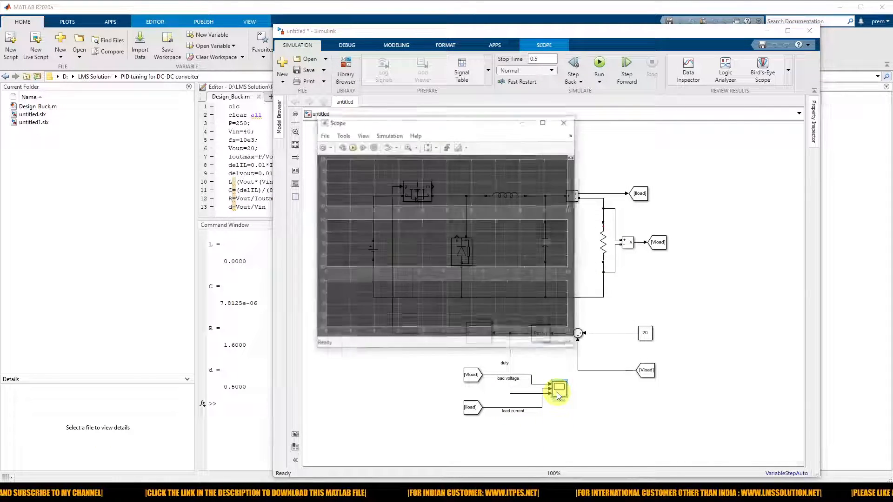
{"action": "left_click_drag", "start_coordinate": [388, 122], "coordinate": [434, 107]}
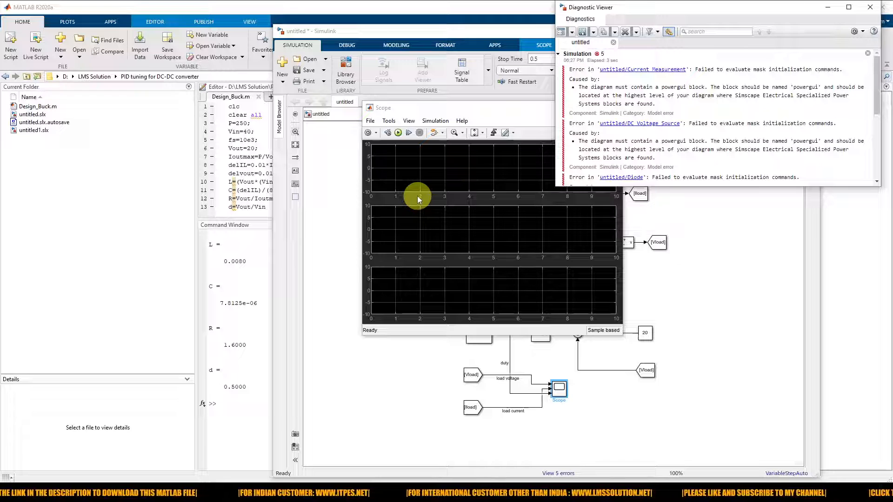
{"action": "left_click", "coordinate": [379, 404]}
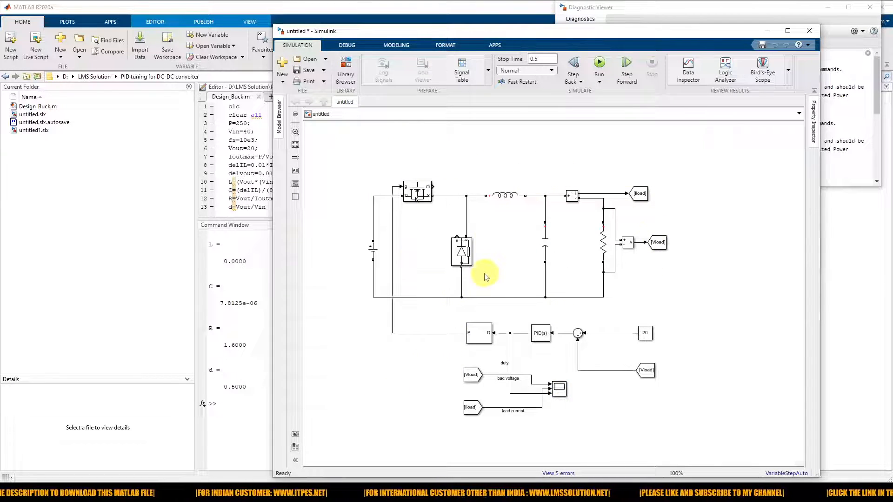
Add a powergui block in the empty area below the converter circuit
{"action": "double_click", "coordinate": [364, 395]}
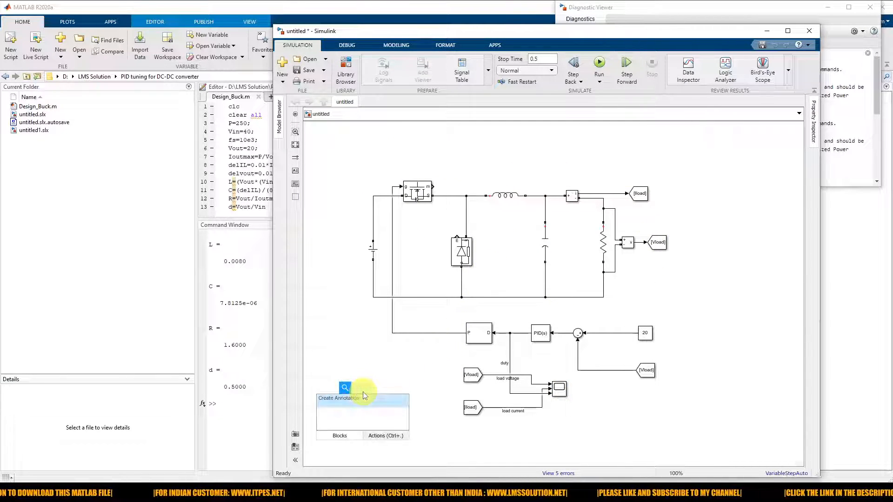
{"action": "type", "text": "power"}
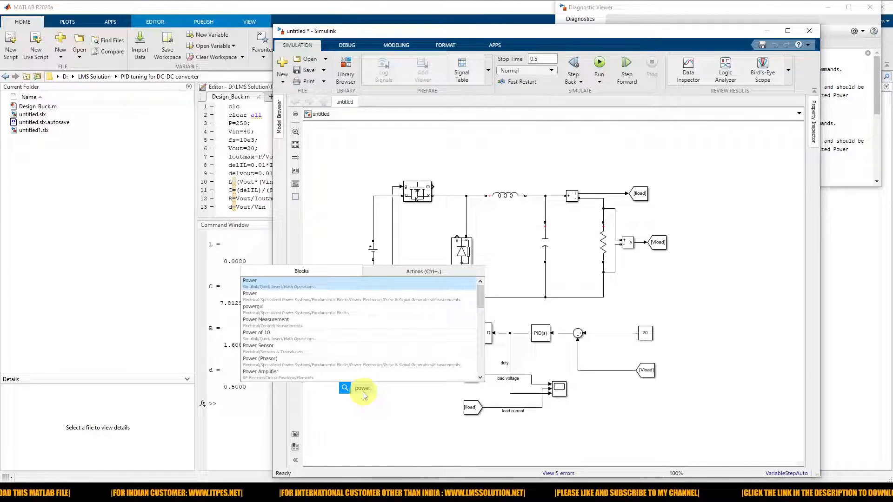
{"action": "type", "text": "gui"}
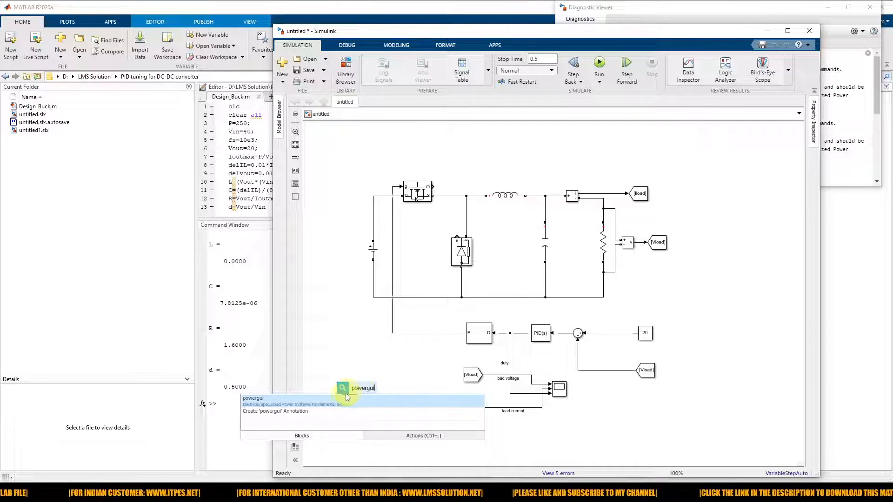
{"action": "left_click", "coordinate": [364, 399]}
Run the simulation from the Scope and scale its plot axes to fit the signals
{"action": "double_click", "coordinate": [559, 389]}
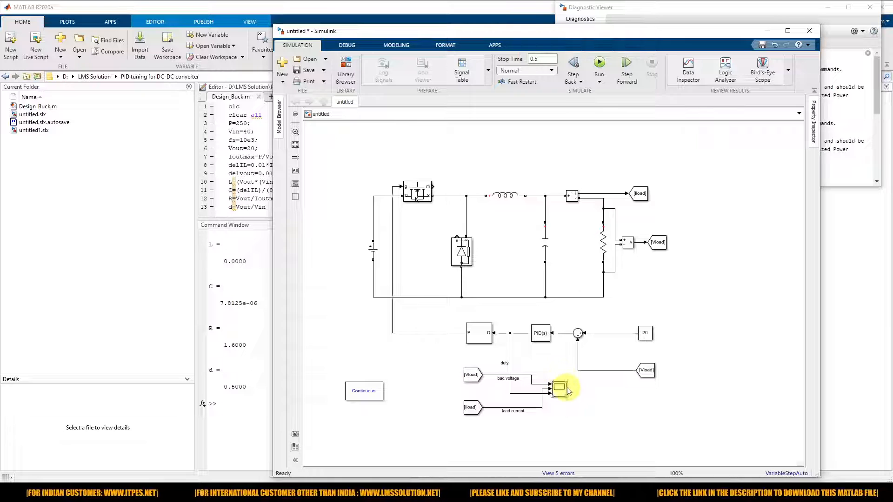
{"action": "left_click", "coordinate": [398, 133]}
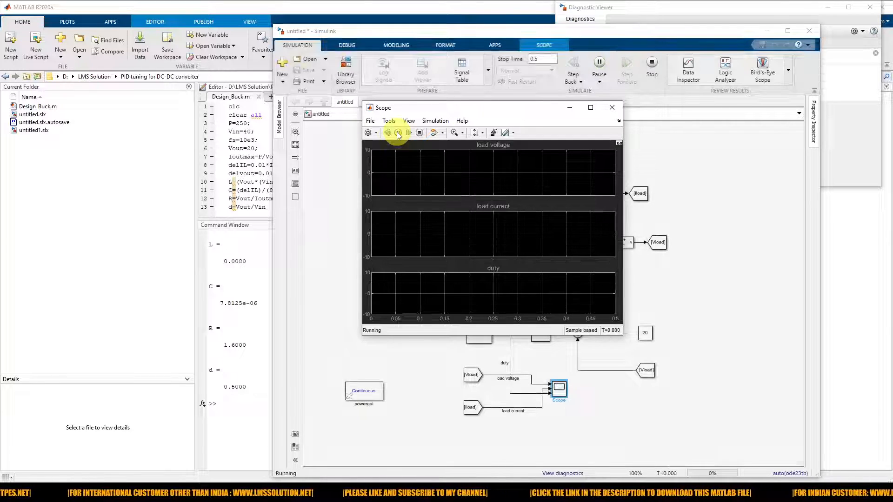
{"action": "left_click", "coordinate": [482, 133]}
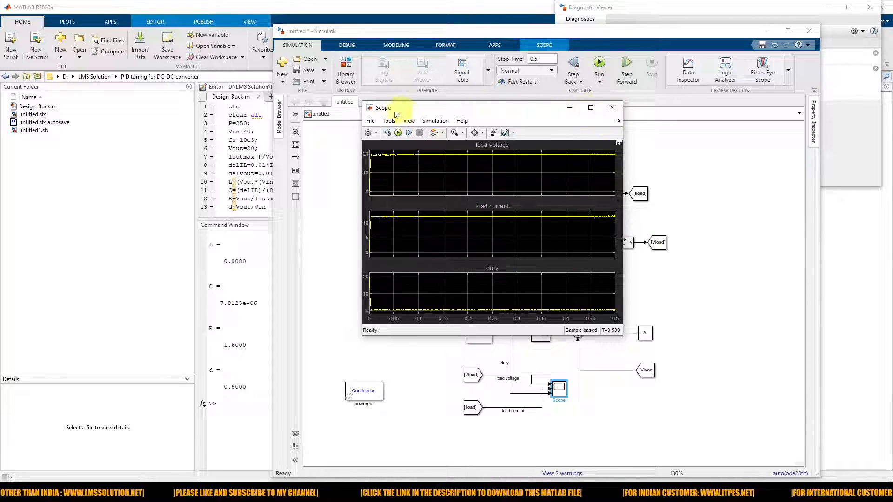
Enlarge the Scope window, examine the load voltage plot with vertical zoom, and restore the full axes view
{"action": "left_click_drag", "start_coordinate": [362, 109], "coordinate": [223, 32]}
{"action": "left_click_drag", "start_coordinate": [620, 334], "coordinate": [724, 392]}
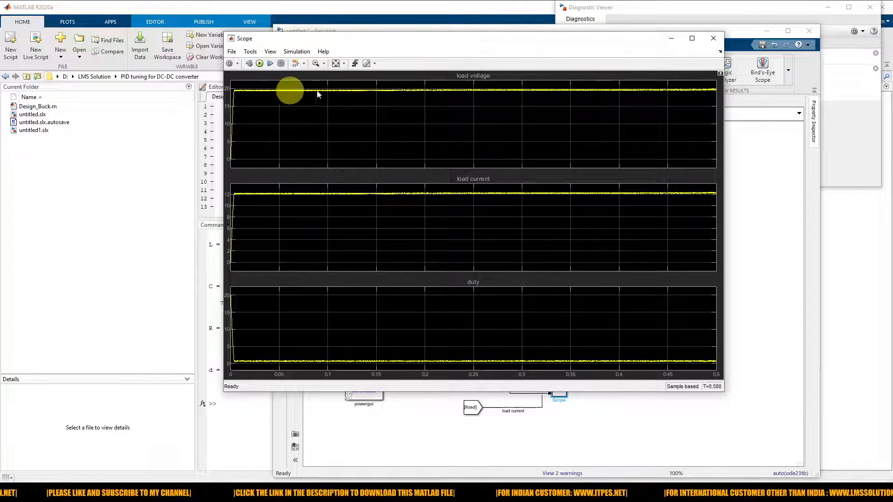
{"action": "left_click", "coordinate": [324, 63]}
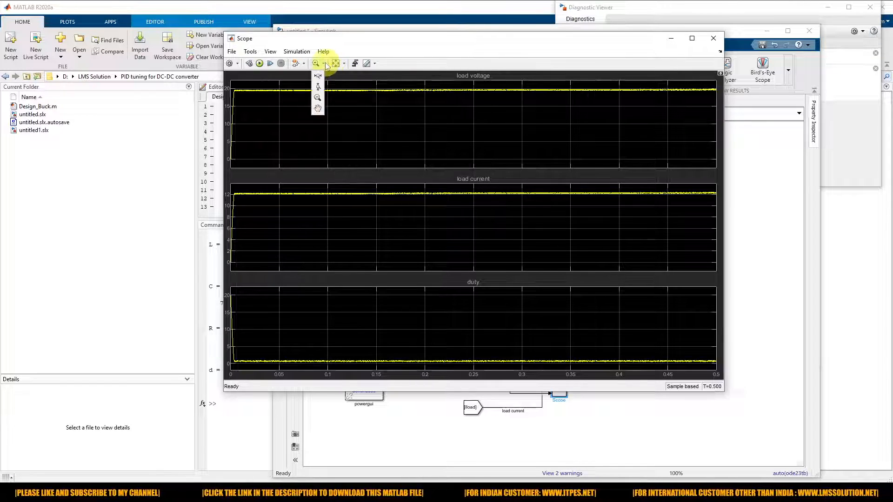
{"action": "left_click", "coordinate": [317, 86]}
{"action": "left_click", "coordinate": [372, 113]}
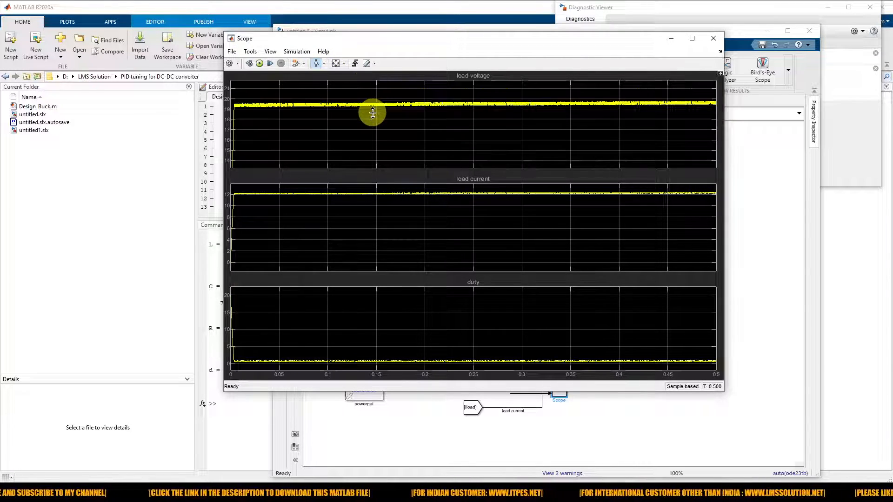
{"action": "left_click", "coordinate": [381, 128]}
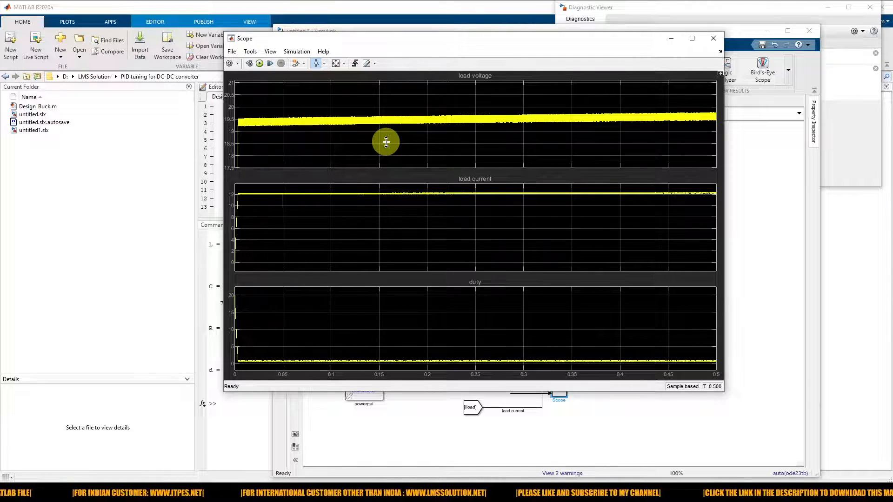
{"action": "left_click", "coordinate": [336, 63]}
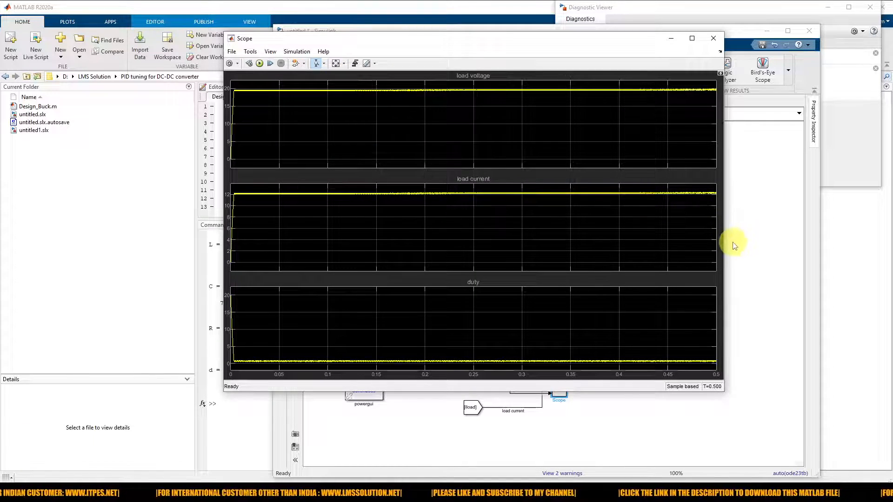
Change the PID Controller block's controller type to PI and apply it
{"action": "left_click", "coordinate": [744, 244]}
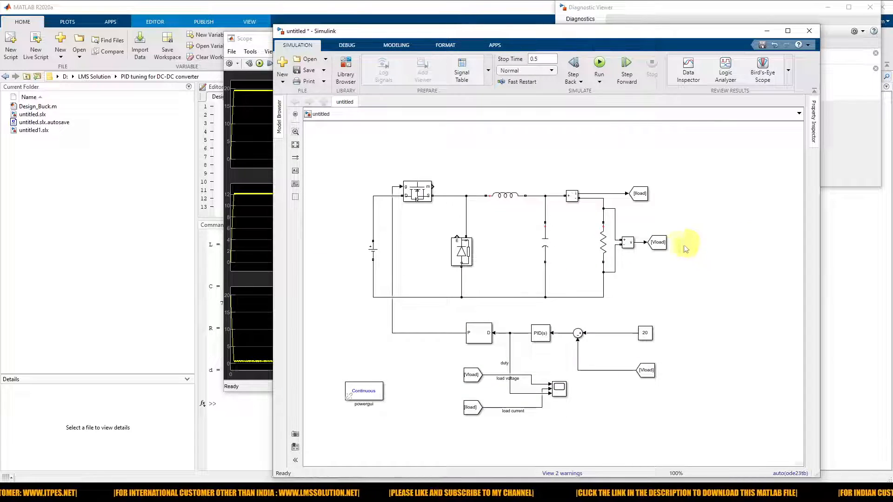
{"action": "left_click", "coordinate": [546, 337]}
{"action": "double_click", "coordinate": [547, 337]}
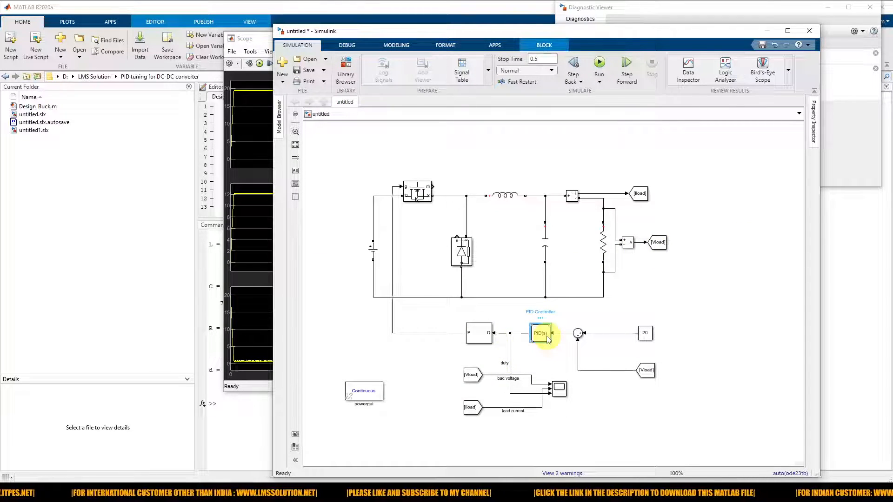
{"action": "left_click_drag", "start_coordinate": [379, 144], "coordinate": [479, 91]}
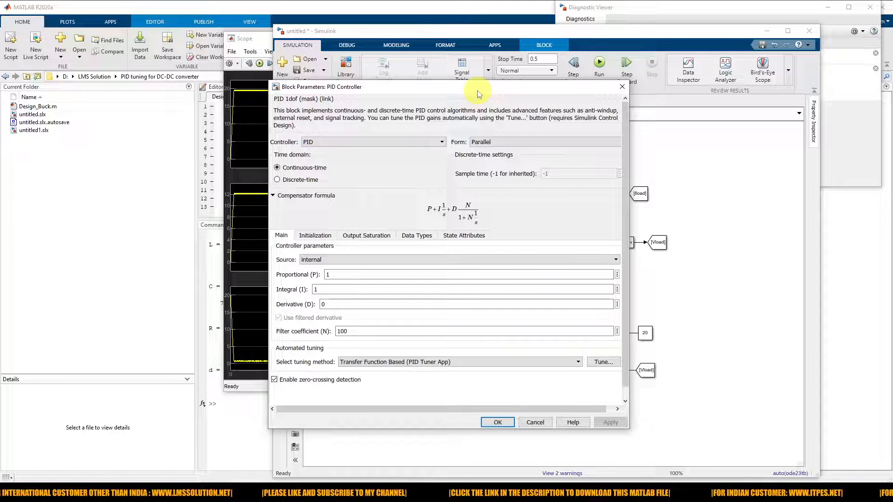
{"action": "left_click", "coordinate": [339, 141]}
{"action": "left_click", "coordinate": [321, 159]}
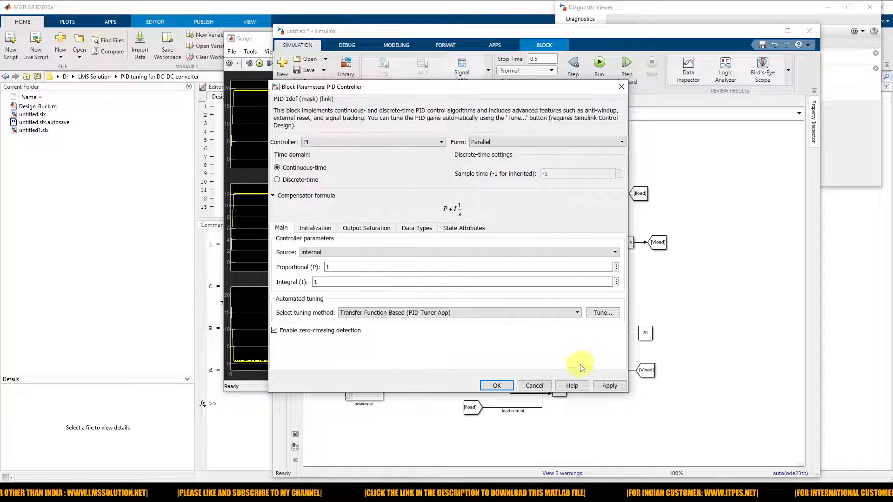
{"action": "left_click", "coordinate": [609, 385]}
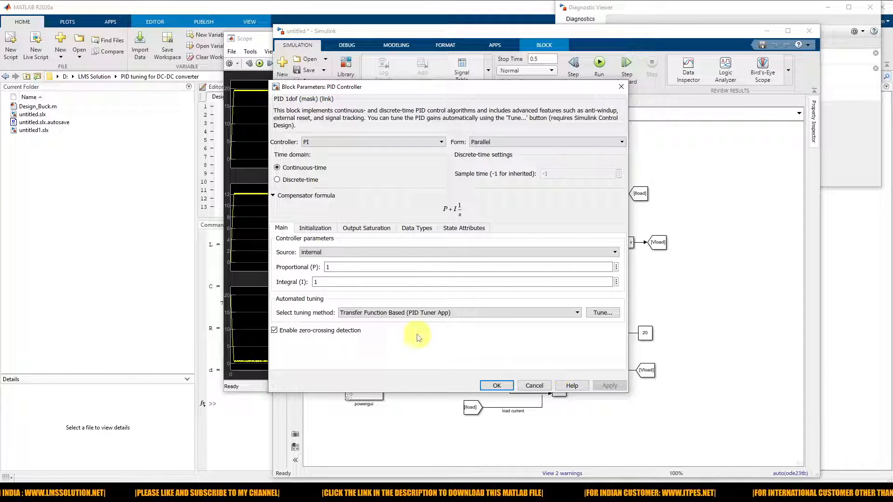
Launch automated tuning for the PI controller and start identifying a new plant from simulated input/output data
{"action": "left_click", "coordinate": [605, 316]}
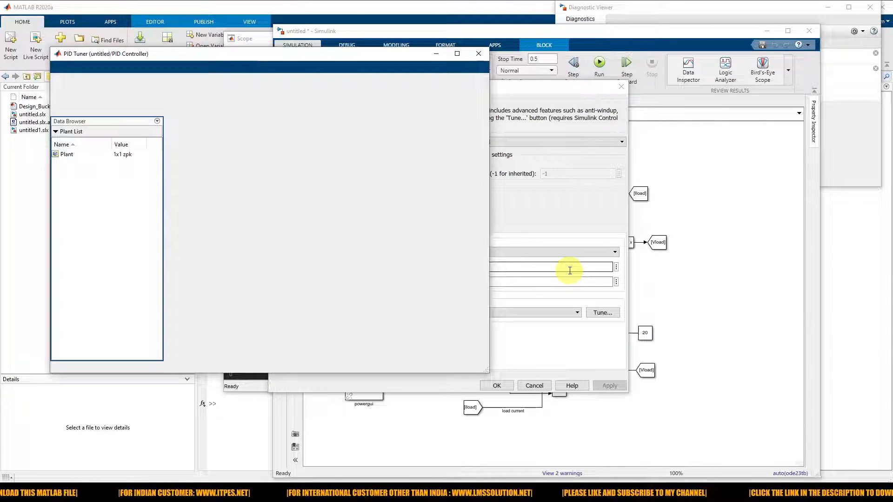
{"action": "left_click_drag", "start_coordinate": [98, 57], "coordinate": [233, 61]}
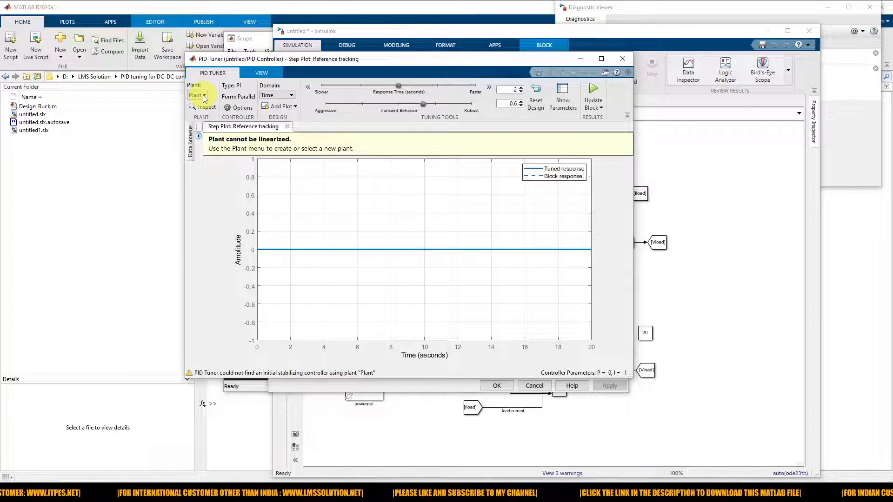
{"action": "left_click", "coordinate": [203, 96]}
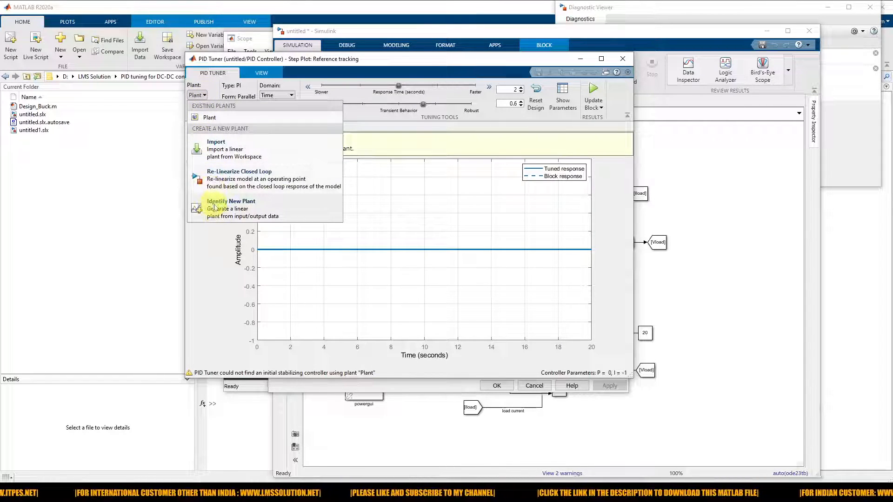
{"action": "left_click", "coordinate": [228, 209]}
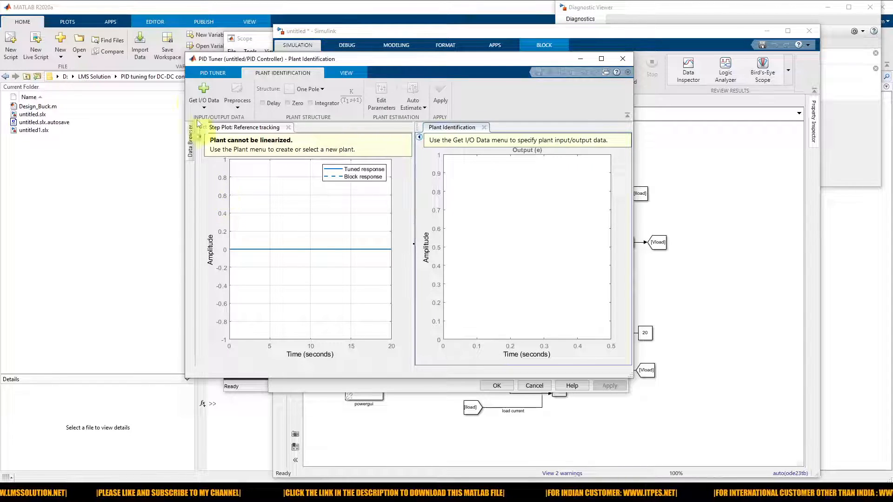
{"action": "left_click", "coordinate": [202, 103]}
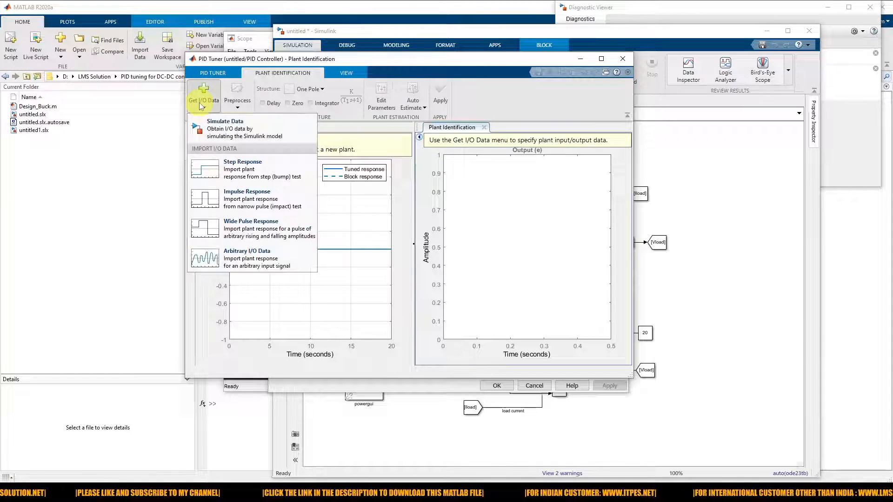
{"action": "left_click", "coordinate": [230, 135]}
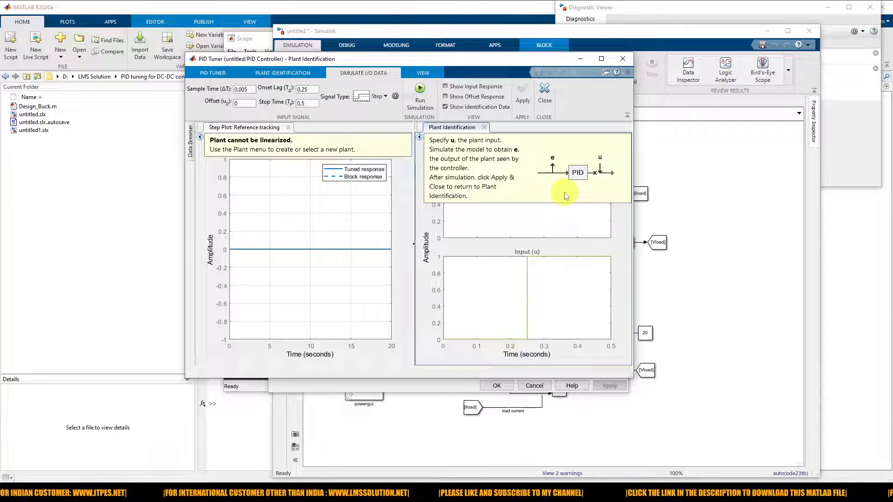
Examine the signals entering and leaving the PI controller in the Simulink model and return to the PID Tuner
{"action": "left_click", "coordinate": [653, 297]}
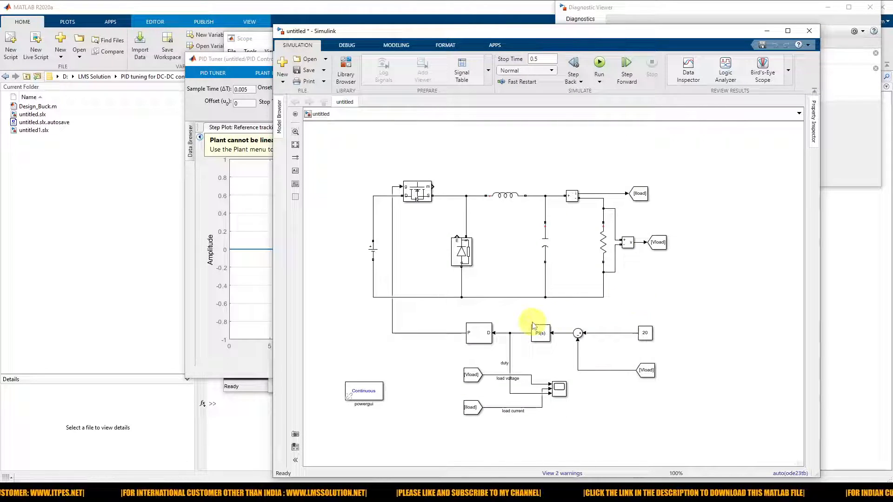
{"action": "key", "text": "ctrl+2"}
{"action": "mouse_move", "coordinate": [510, 313]}
{"action": "left_mouse_down"}
{"action": "mouse_move", "coordinate": [512, 328]}
{"action": "mouse_move", "coordinate": [516, 319]}
{"action": "mouse_move", "coordinate": [567, 327]}
{"action": "left_mouse_up"}
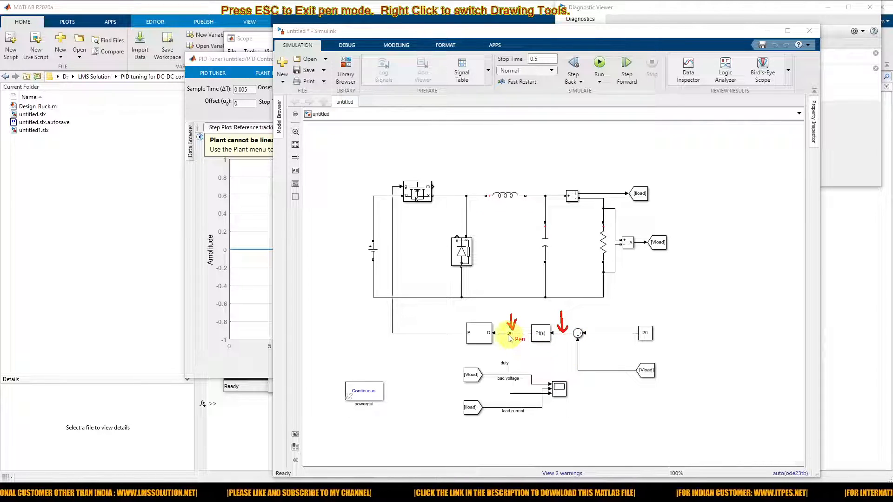
{"action": "mouse_move", "coordinate": [501, 337]}
{"action": "left_mouse_down"}
{"action": "mouse_move", "coordinate": [528, 330]}
{"action": "mouse_move", "coordinate": [510, 323]}
{"action": "mouse_move", "coordinate": [501, 338]}
{"action": "left_mouse_up"}
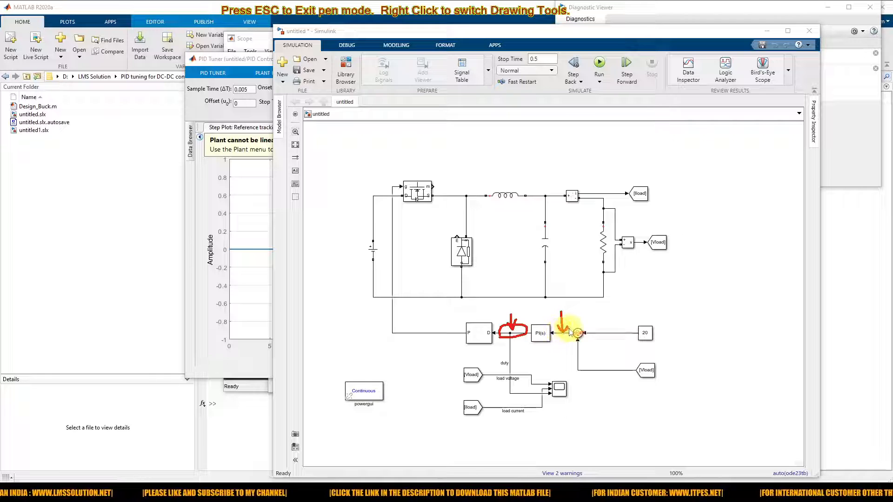
{"action": "left_click_drag", "start_coordinate": [563, 328], "coordinate": [564, 335]}
{"action": "left_click_drag", "start_coordinate": [522, 307], "coordinate": [523, 316]}
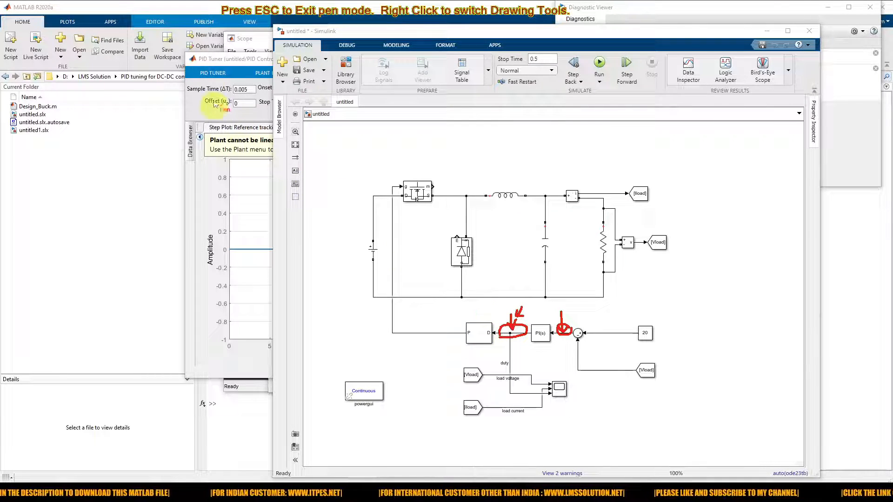
{"action": "key", "text": "Escape"}
{"action": "left_click", "coordinate": [217, 62]}
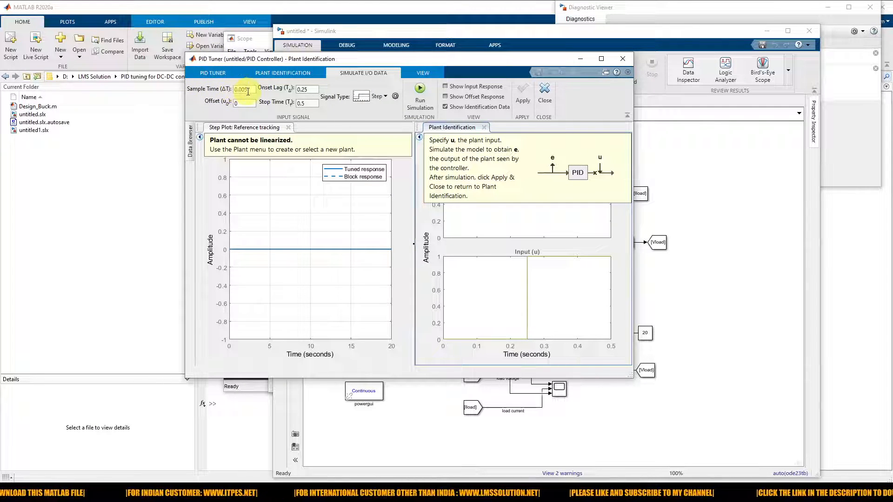
Review the sample time, offset, stop time and onset lag of the simulated plant input signal
{"action": "double_click", "coordinate": [248, 90]}
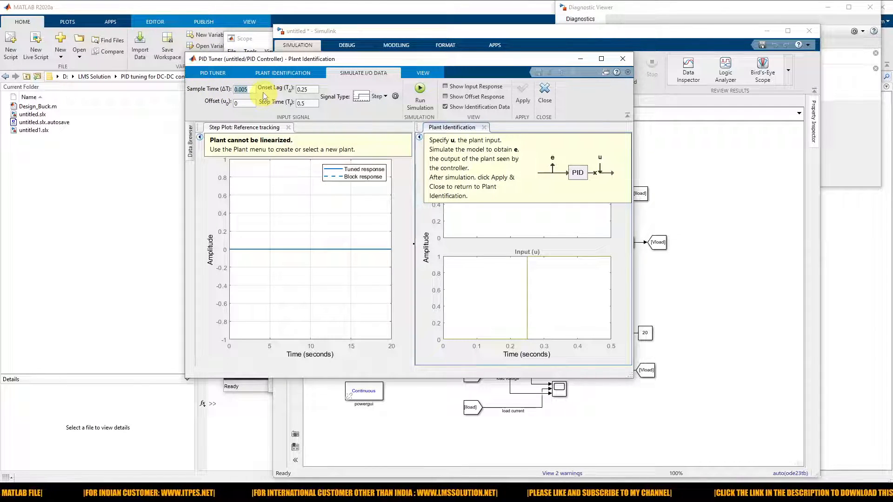
{"action": "double_click", "coordinate": [244, 101]}
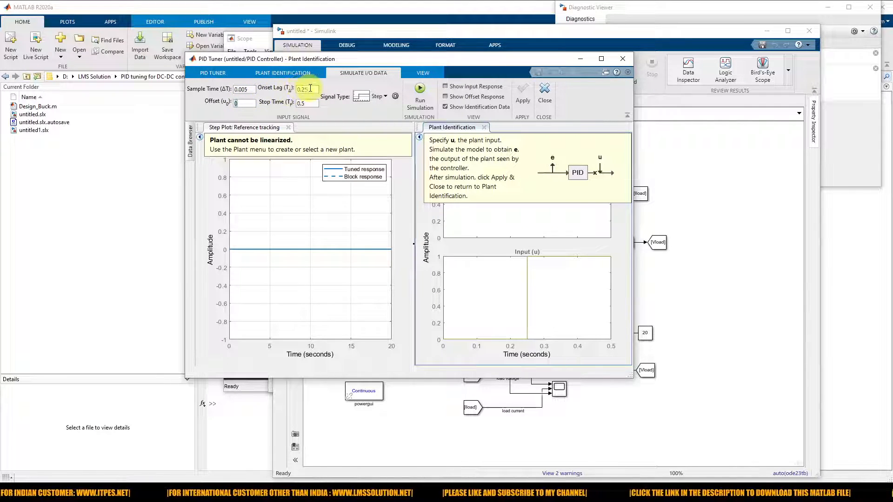
{"action": "left_click_drag", "start_coordinate": [521, 61], "coordinate": [523, 106]}
{"action": "double_click", "coordinate": [534, 60]}
{"action": "left_click", "coordinate": [309, 149]}
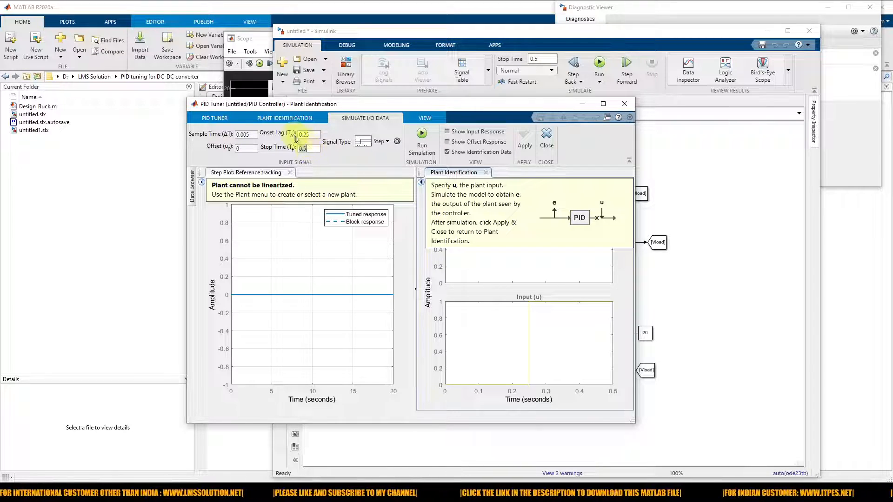
{"action": "left_click", "coordinate": [306, 135]}
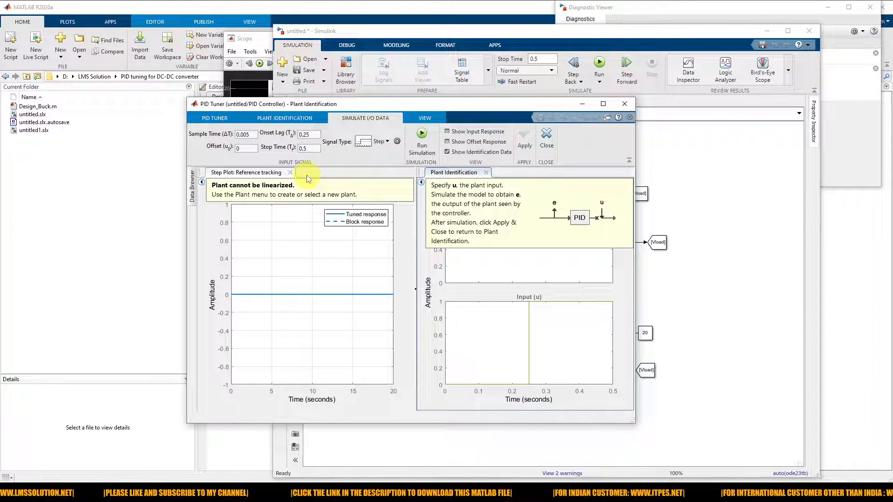
Open the step input specifications and set the plant input offset to 0.2
{"action": "left_click", "coordinate": [396, 141]}
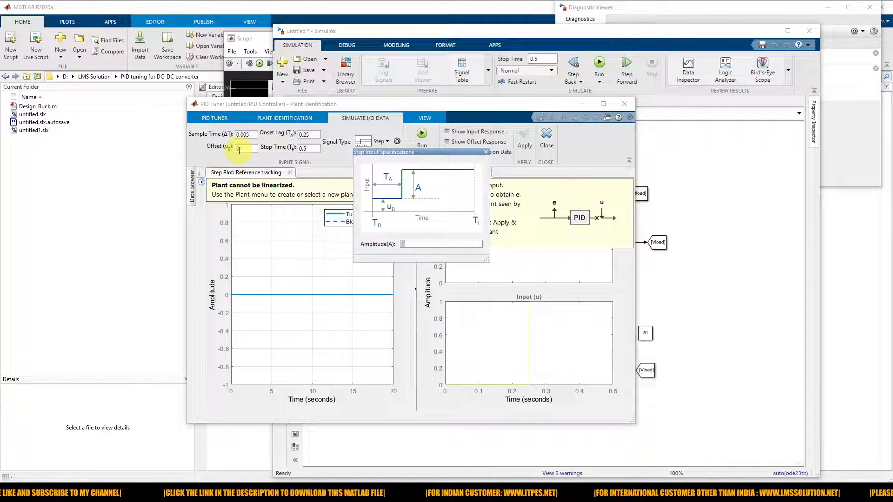
{"action": "left_click", "coordinate": [239, 150]}
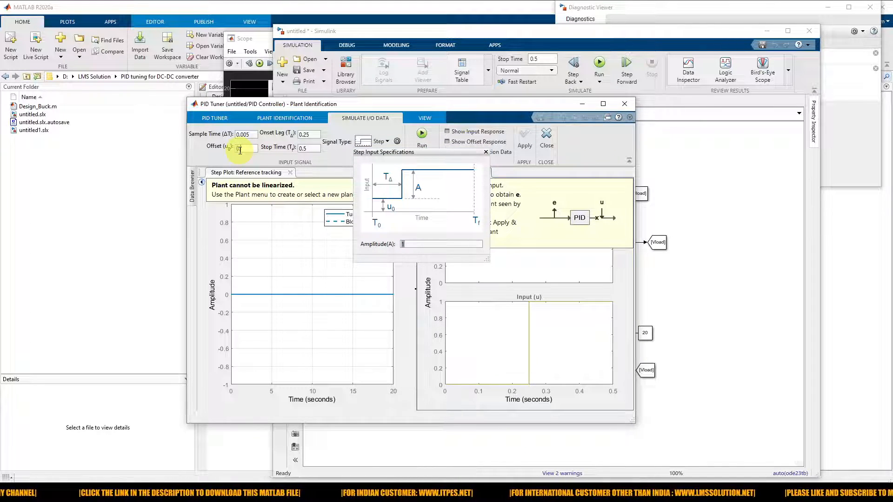
{"action": "key", "text": "Return"}
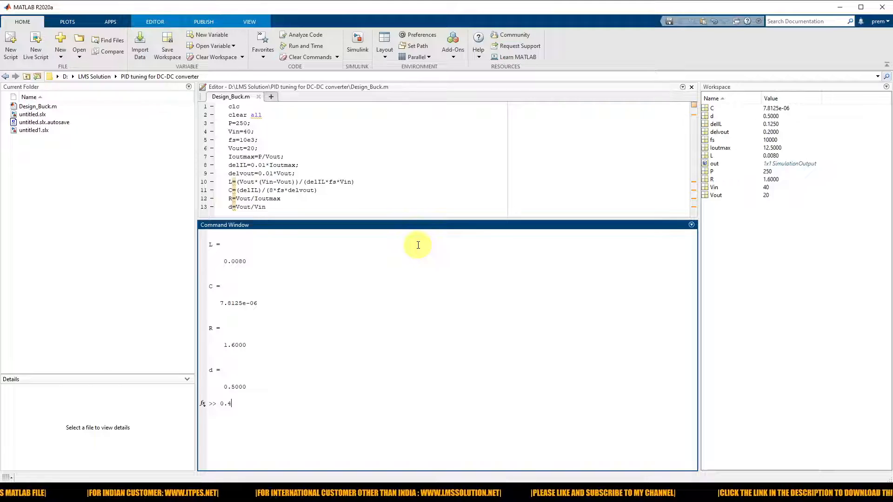
{"action": "left_click", "coordinate": [377, 493]}
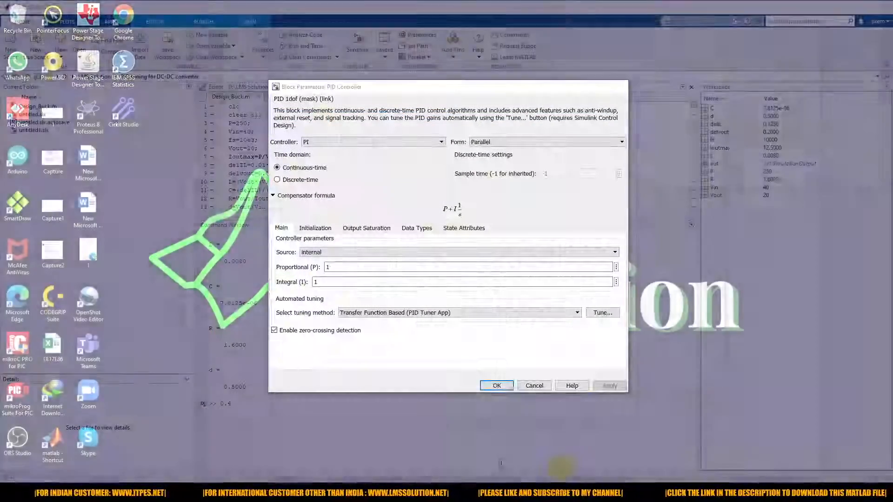
{"action": "left_click", "coordinate": [511, 454]}
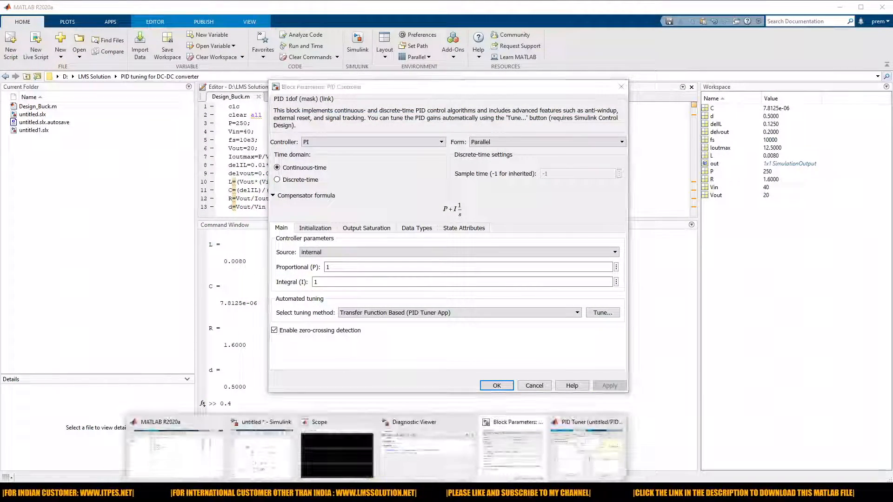
{"action": "left_click", "coordinate": [271, 457]}
{"action": "left_click", "coordinate": [381, 493]}
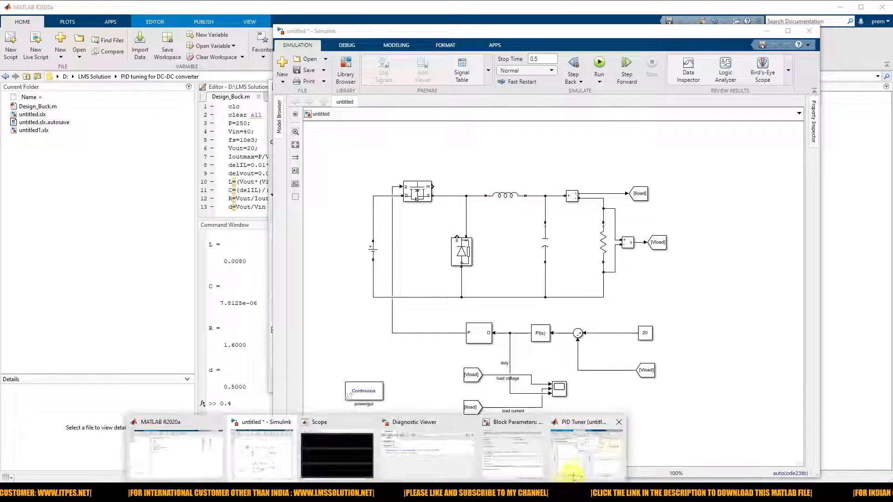
{"action": "left_click", "coordinate": [571, 472]}
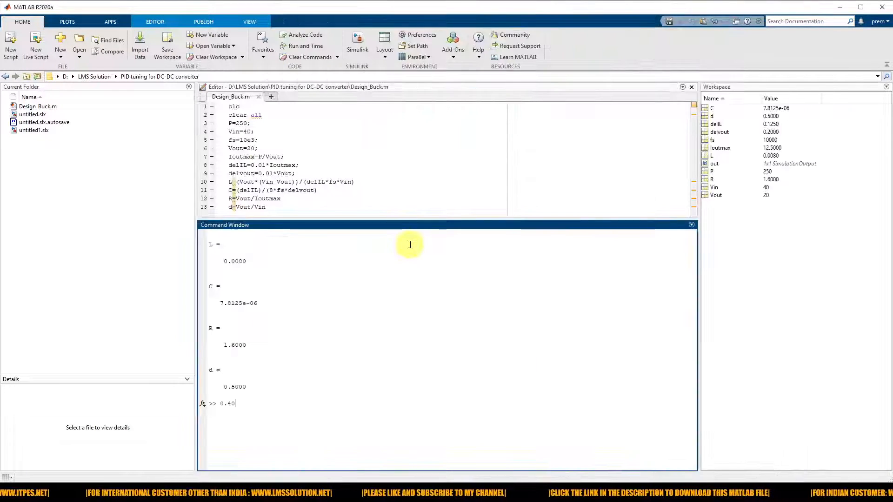
{"action": "mouse_move", "coordinate": [378, 492]}
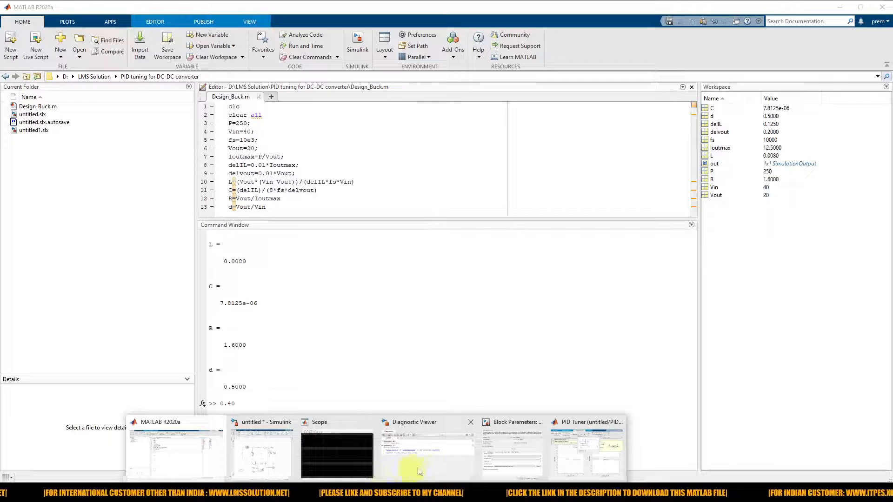
{"action": "left_click", "coordinate": [565, 458]}
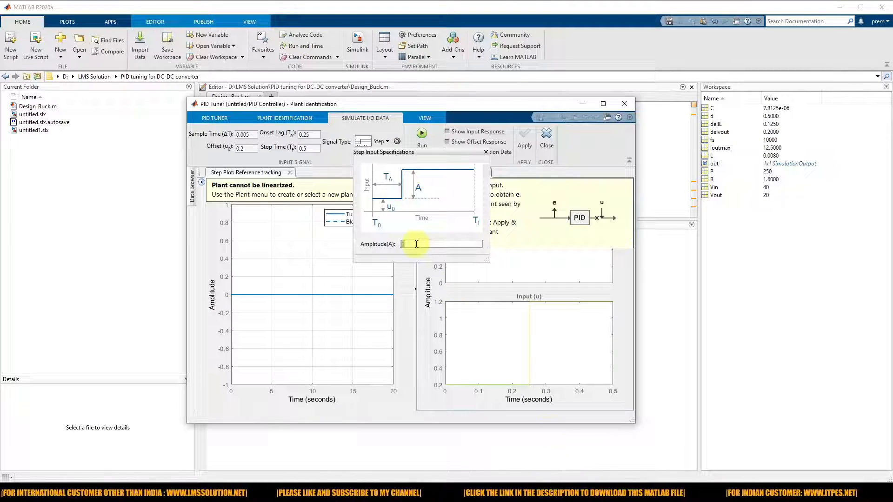
{"action": "type", "text": "0.40"}
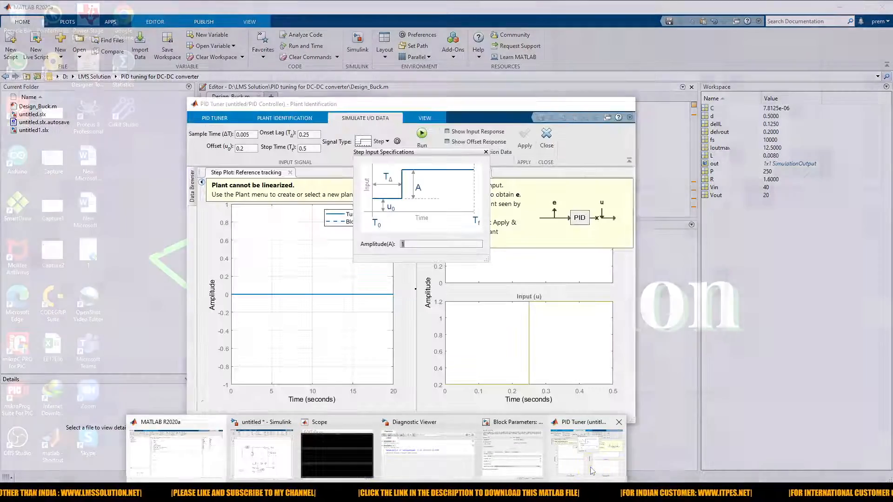
{"action": "left_click", "coordinate": [679, 454]}
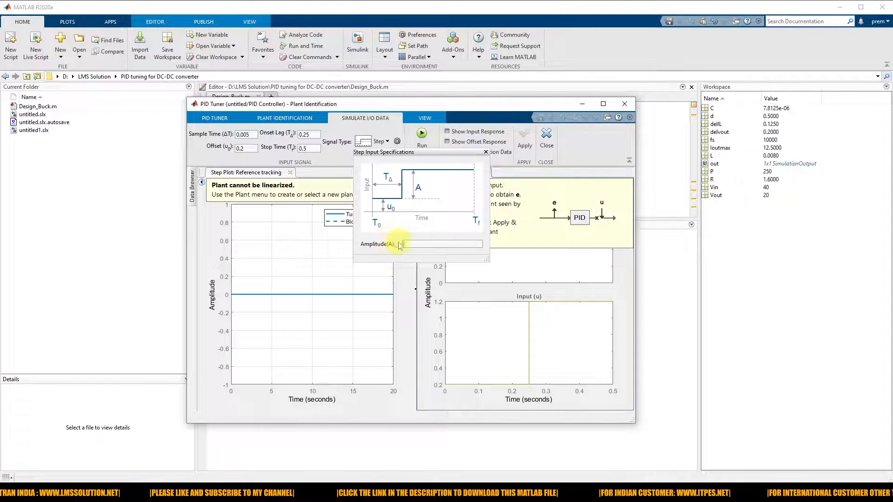
Set the step input amplitude to 0.4 and close the step input specifications
{"action": "left_click", "coordinate": [411, 242]}
{"action": "type", "text": "0.4"}
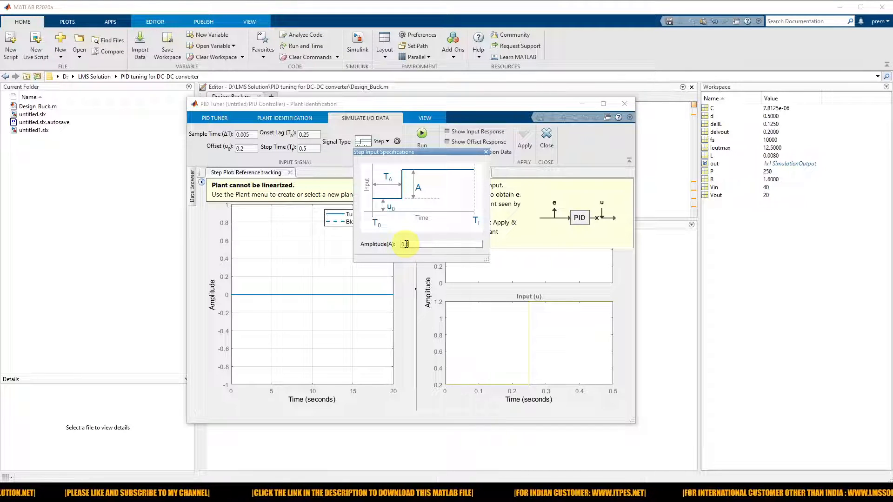
{"action": "left_click", "coordinate": [415, 267]}
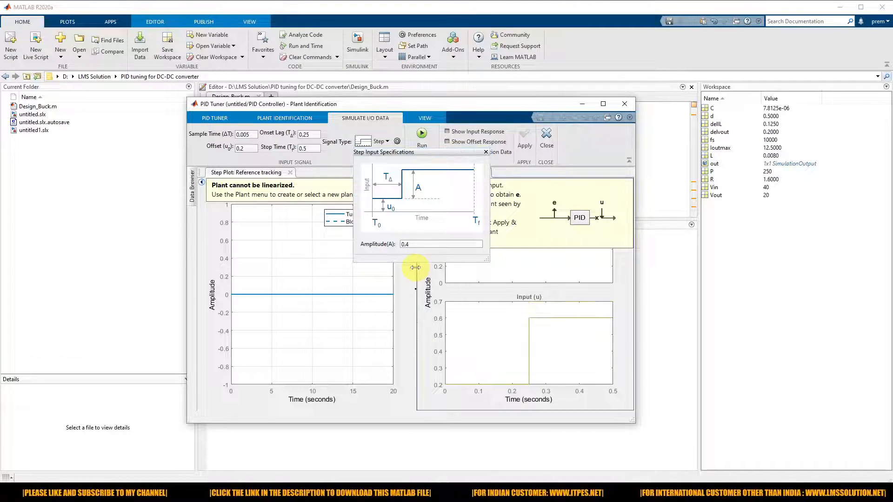
{"action": "left_click", "coordinate": [486, 153]}
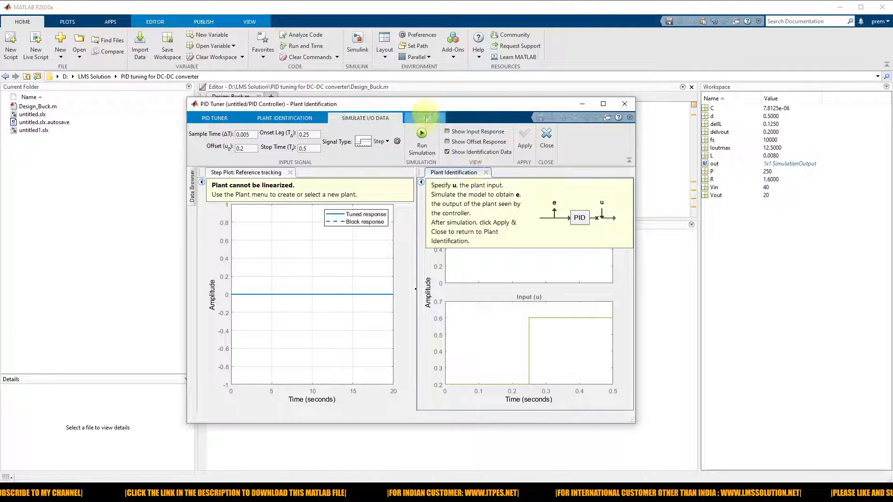
{"action": "left_click_drag", "start_coordinate": [431, 104], "coordinate": [439, 82]}
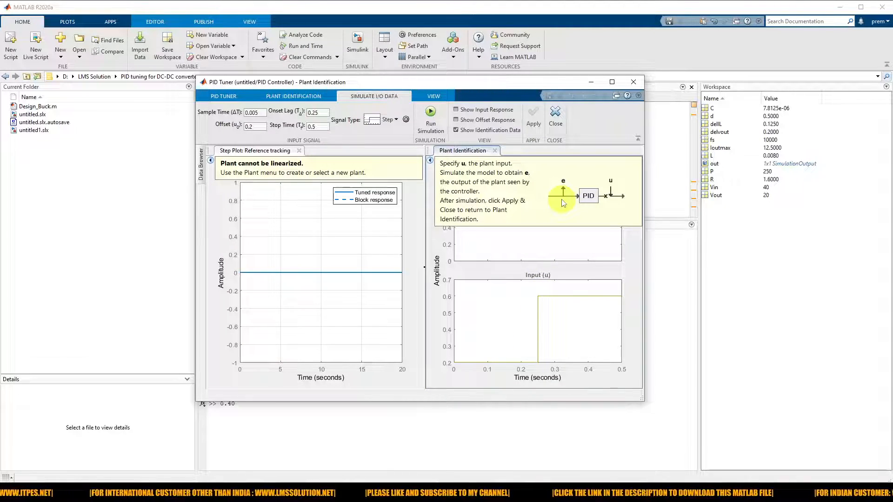
Run the plant I/O data simulation and place the Scope beside the PID Tuner to watch the response
{"action": "left_click_drag", "start_coordinate": [430, 82], "coordinate": [349, 79]}
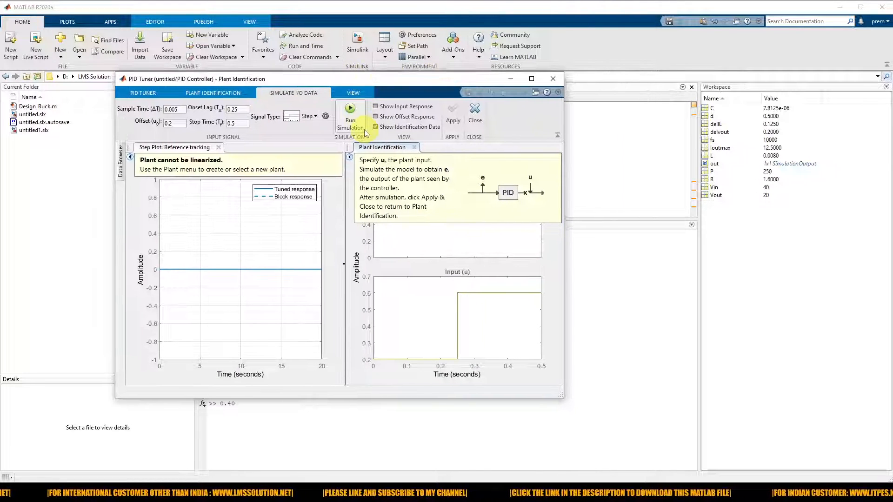
{"action": "left_click", "coordinate": [350, 112]}
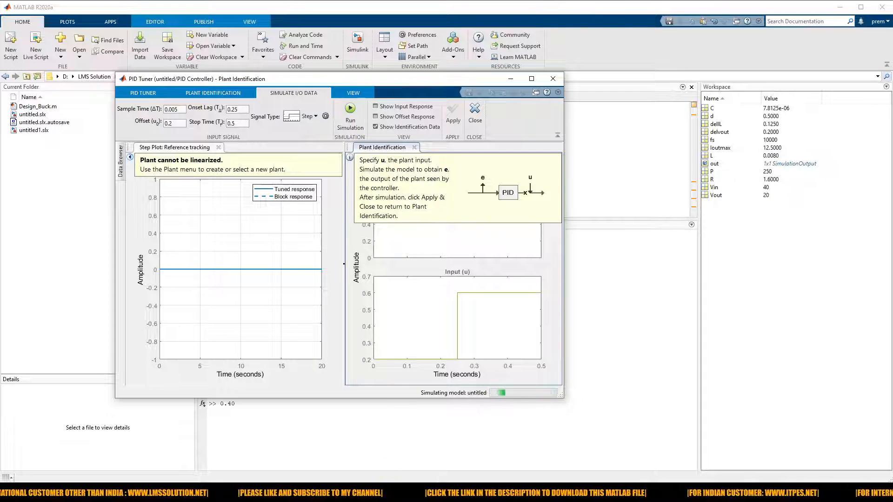
{"action": "mouse_move", "coordinate": [325, 492]}
{"action": "left_click", "coordinate": [324, 462]}
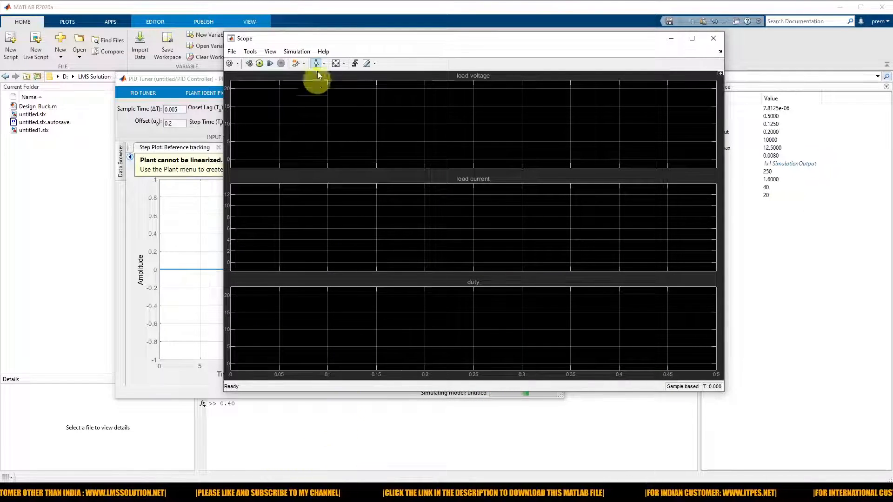
{"action": "left_click_drag", "start_coordinate": [333, 39], "coordinate": [553, 39]}
{"action": "left_click_drag", "start_coordinate": [421, 81], "coordinate": [321, 48]}
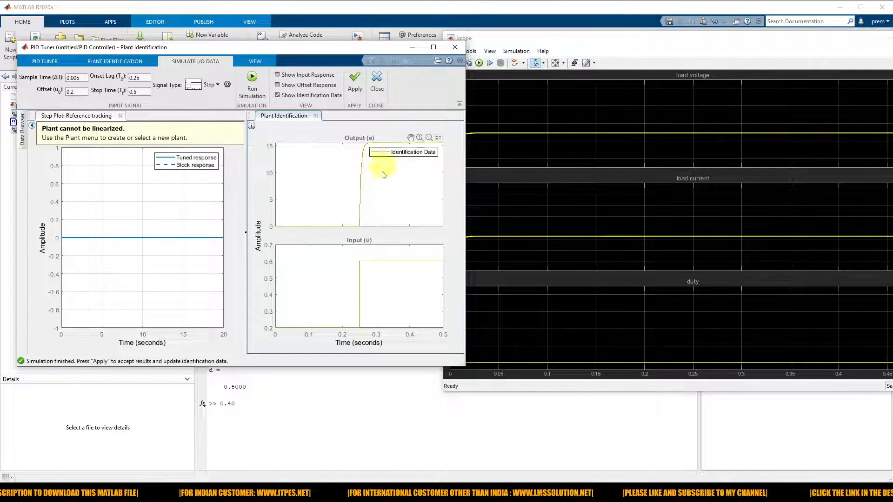
Apply the simulated results as identification data and return to plant identification
{"action": "left_click", "coordinate": [355, 85]}
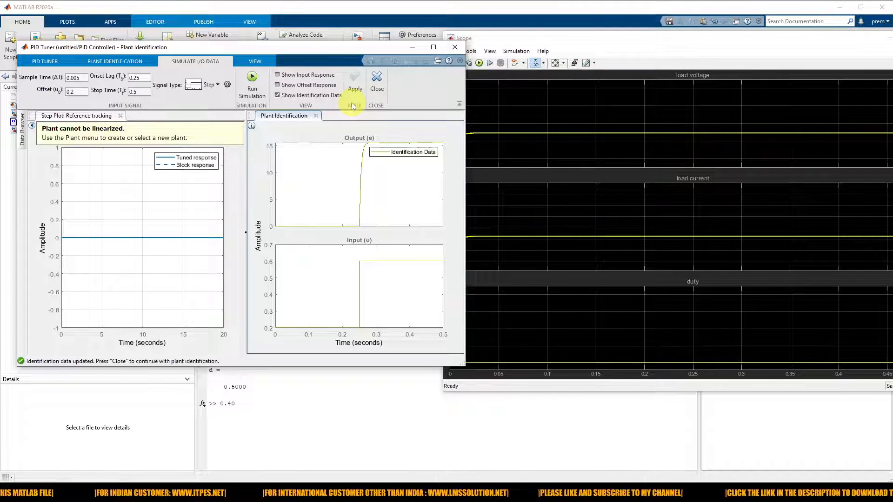
{"action": "left_click", "coordinate": [374, 88]}
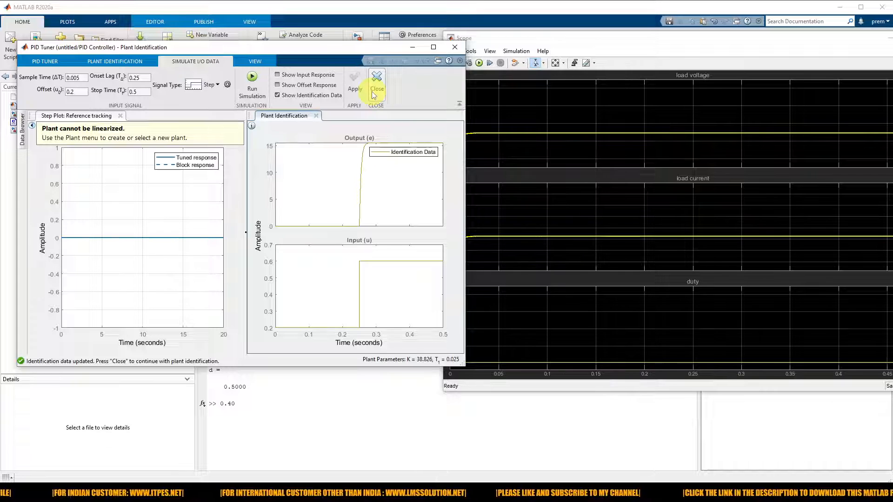
{"action": "left_click_drag", "start_coordinate": [290, 51], "coordinate": [359, 49]}
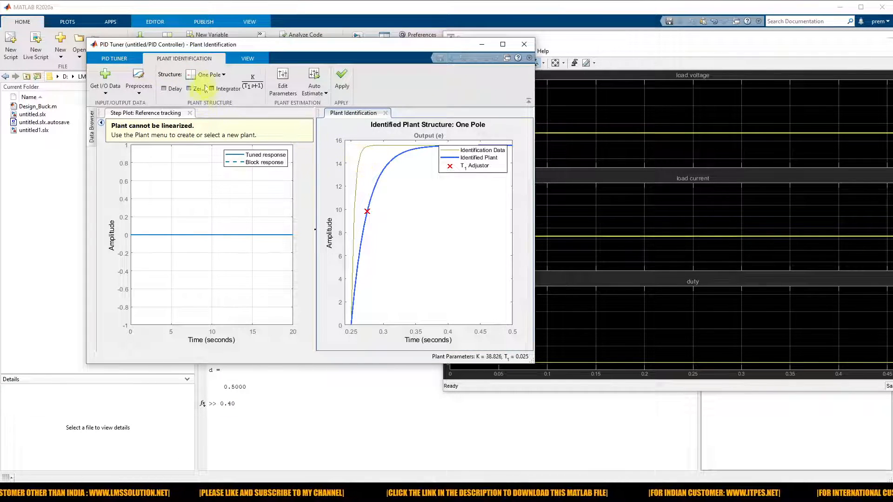
Auto-estimate the plant with the Underdamped Pair structure and apply the identified plant to the controller tuning
{"action": "left_click", "coordinate": [223, 75]}
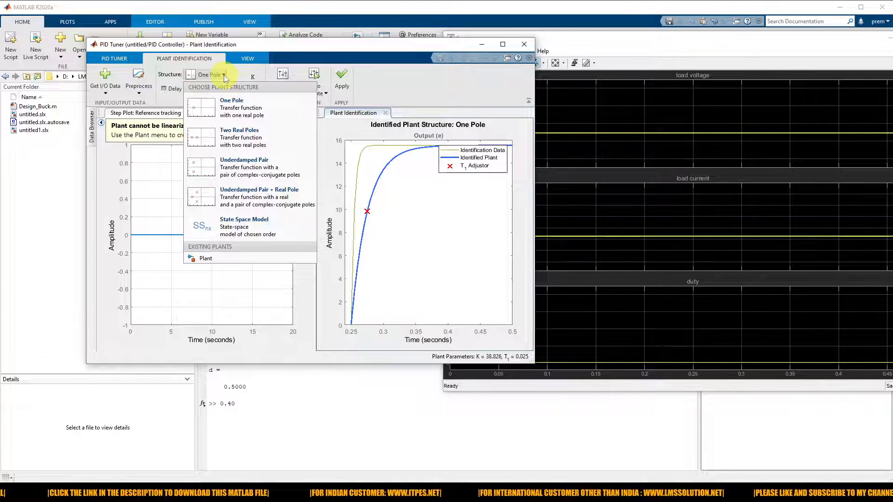
{"action": "left_click", "coordinate": [244, 171]}
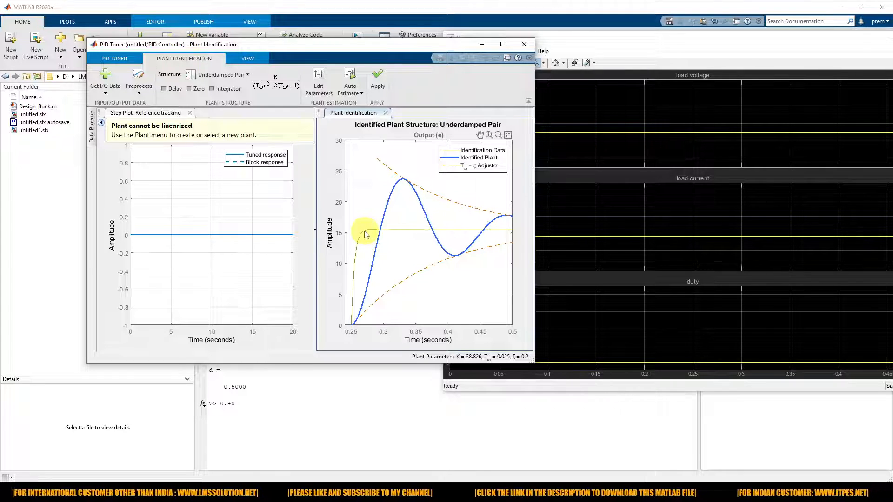
{"action": "left_click", "coordinate": [355, 95]}
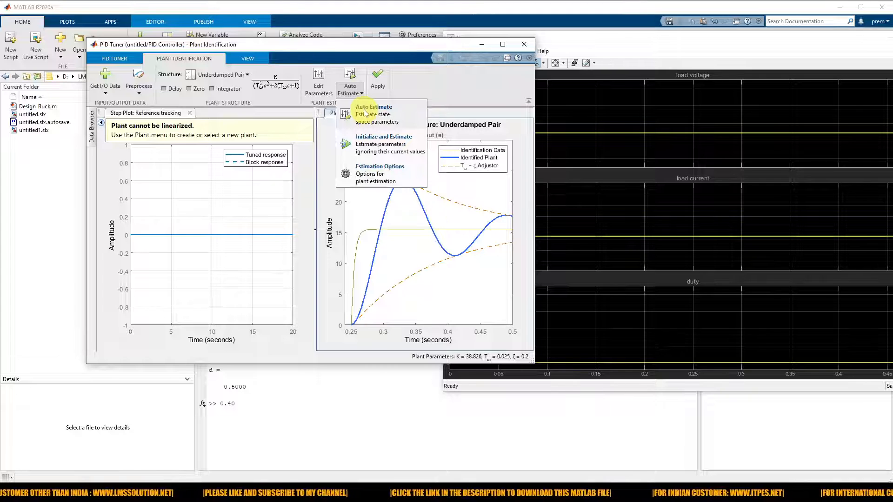
{"action": "left_click", "coordinate": [365, 113]}
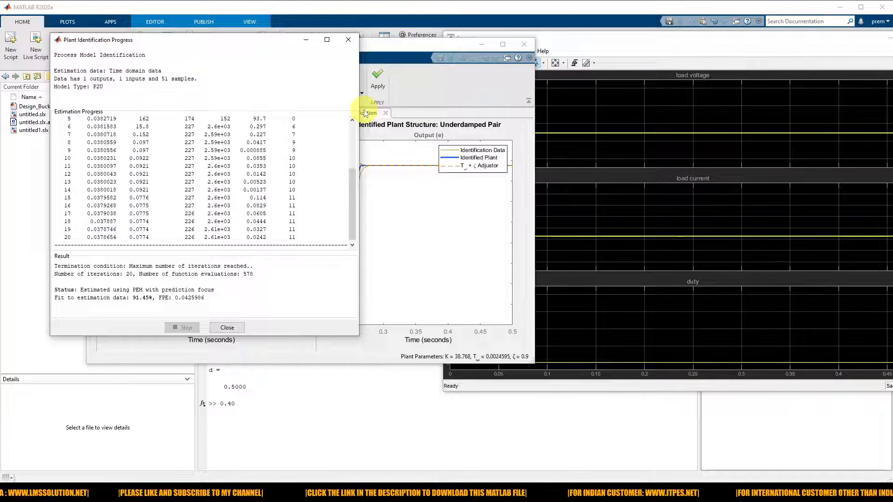
{"action": "left_click_drag", "start_coordinate": [279, 33], "coordinate": [215, 40]}
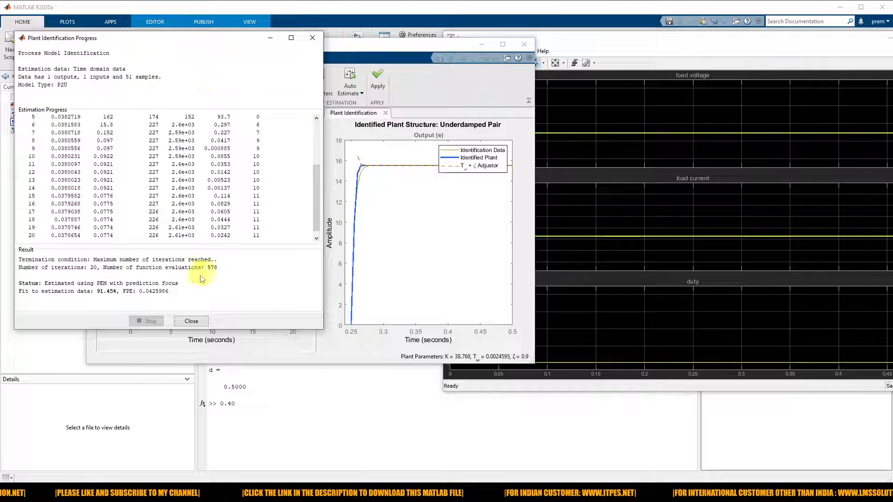
{"action": "left_click", "coordinate": [191, 321]}
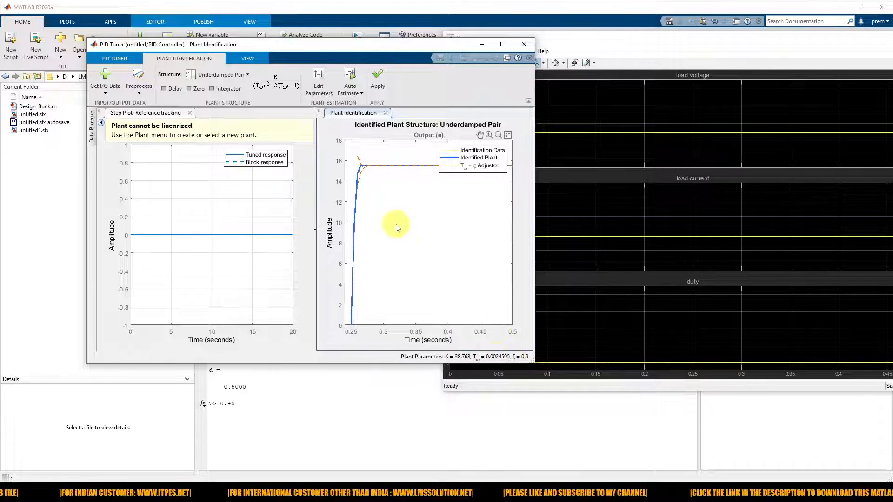
{"action": "left_click", "coordinate": [378, 78]}
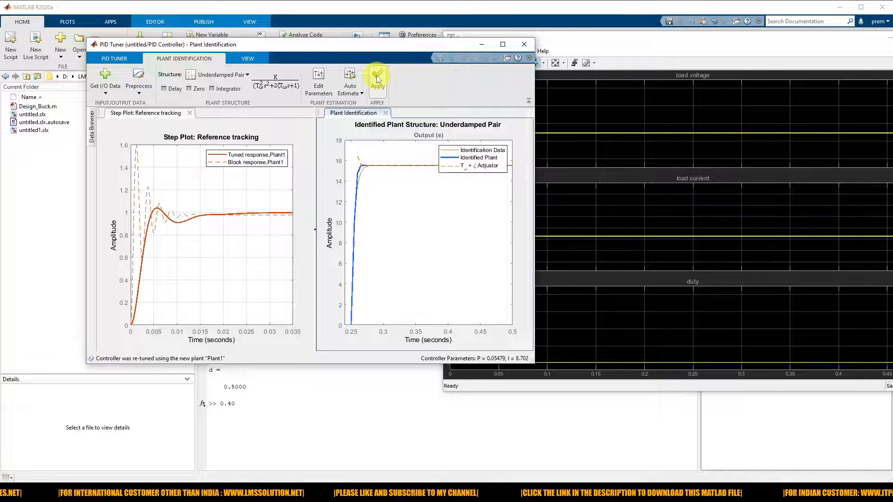
{"action": "left_click", "coordinate": [378, 79]}
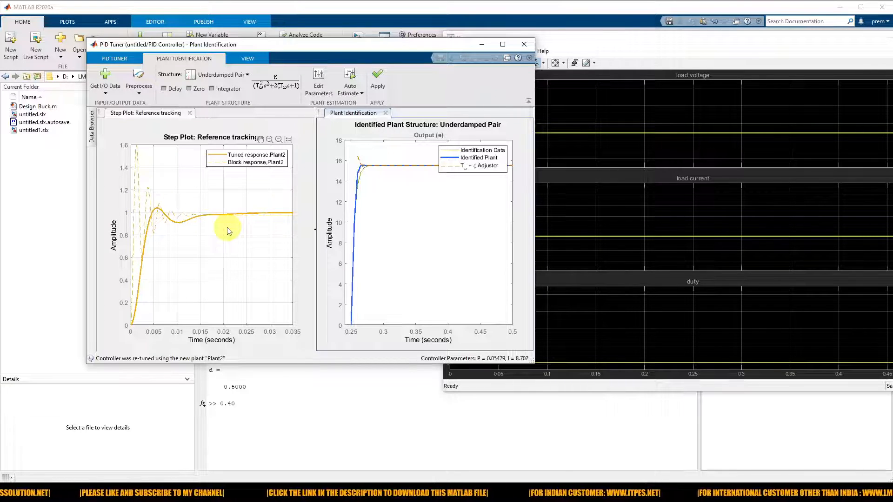
Run the model from the Scope with the controller block's existing gains and return to the PID Tuner
{"action": "left_click", "coordinate": [616, 46]}
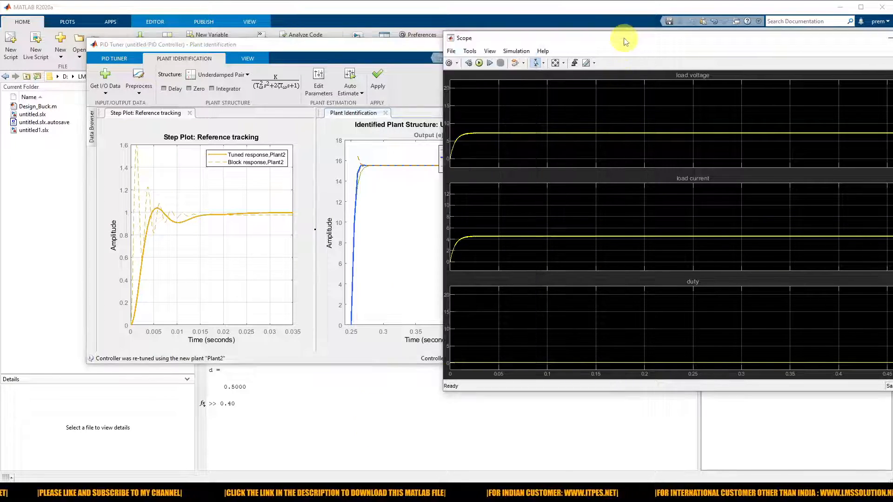
{"action": "left_click", "coordinate": [479, 63]}
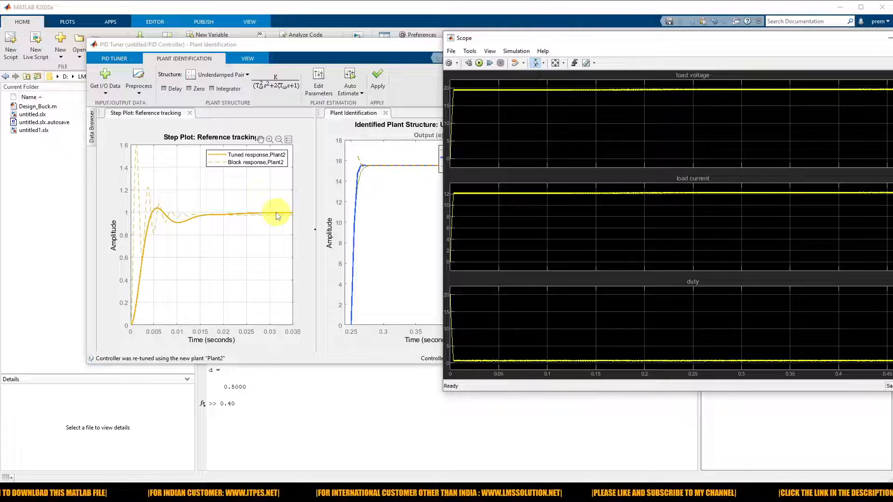
{"action": "left_click", "coordinate": [286, 49]}
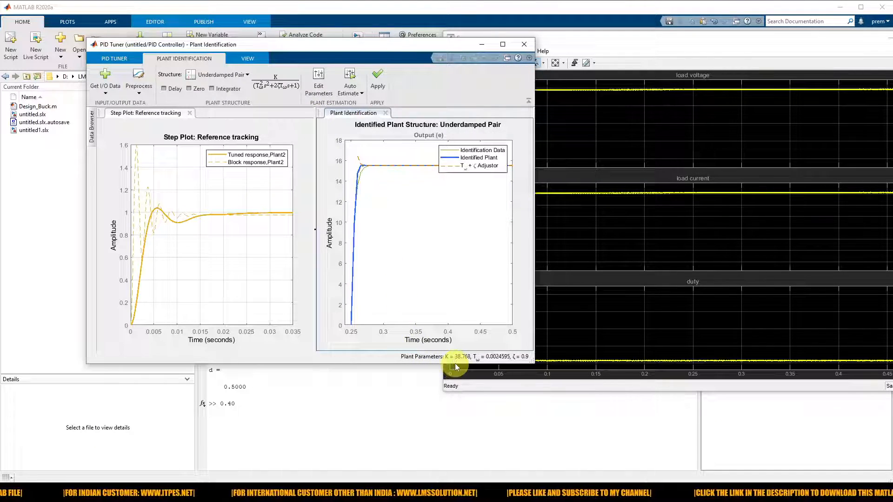
Update the PID Controller block with the tuned PI gains and check its proportional and integral parameters
{"action": "left_click", "coordinate": [114, 59]}
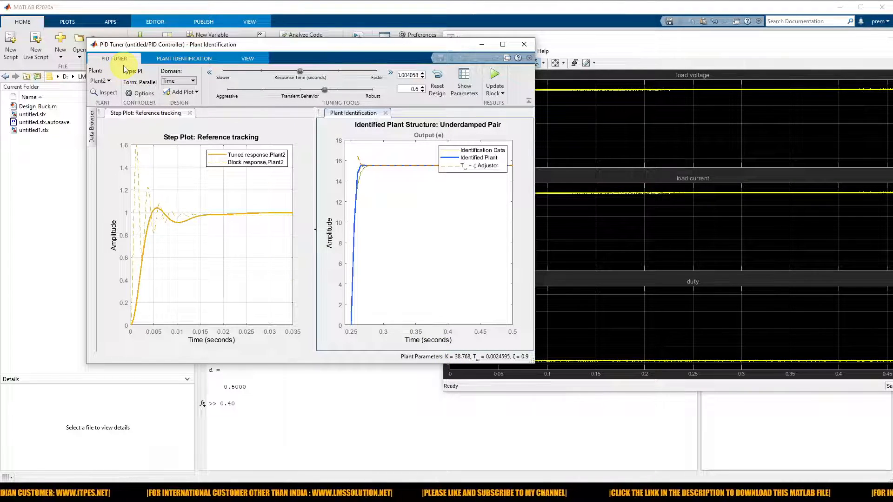
{"action": "left_click", "coordinate": [494, 75]}
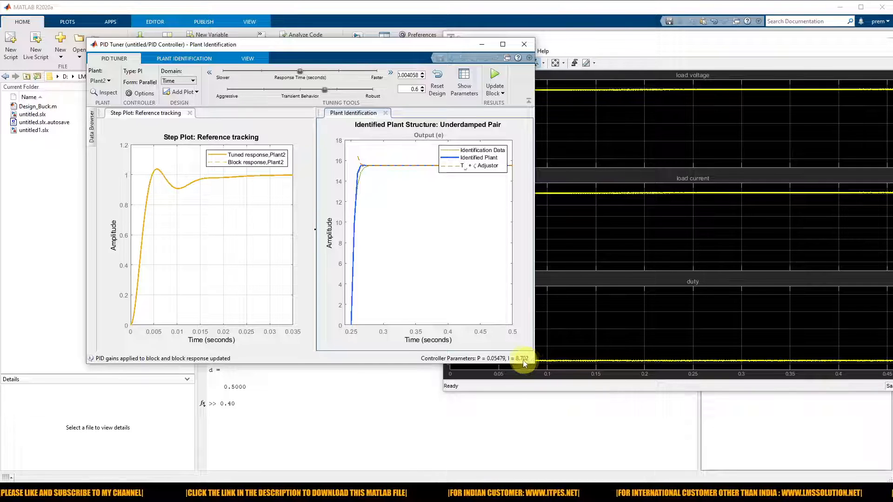
{"action": "left_click", "coordinate": [376, 491]}
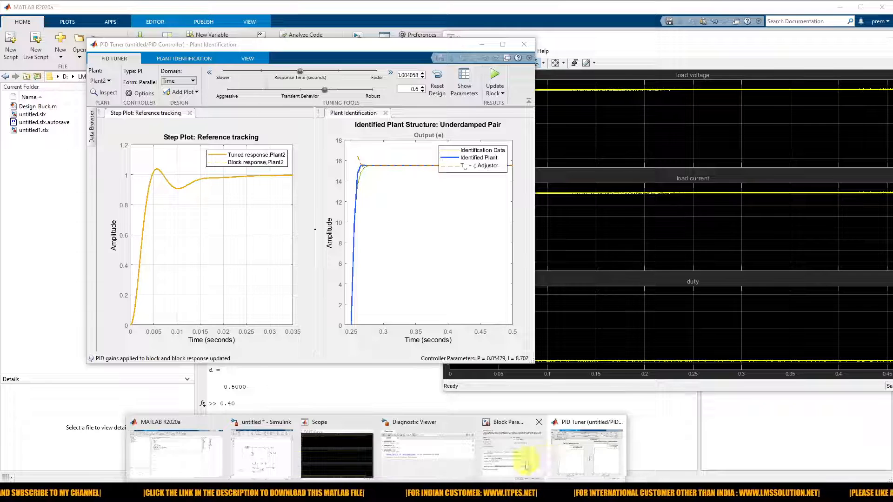
{"action": "left_click", "coordinate": [526, 464]}
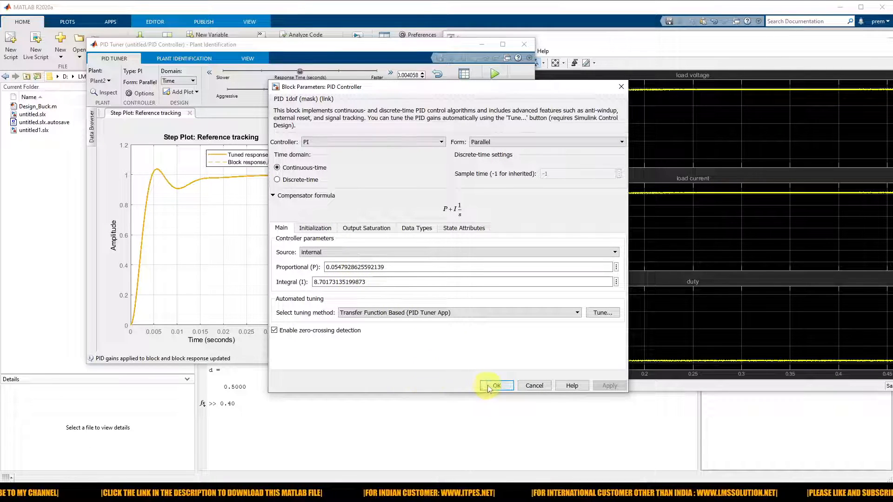
{"action": "left_click", "coordinate": [489, 386]}
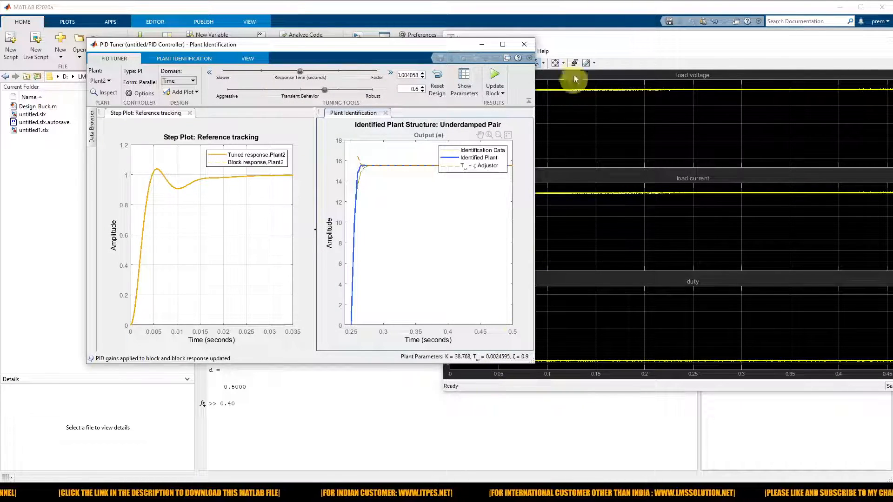
Rerun the simulation with the tuned gains and examine the load voltage ripple up close in the Scope
{"action": "left_click", "coordinate": [581, 49]}
{"action": "left_click_drag", "start_coordinate": [502, 43], "coordinate": [452, 40]}
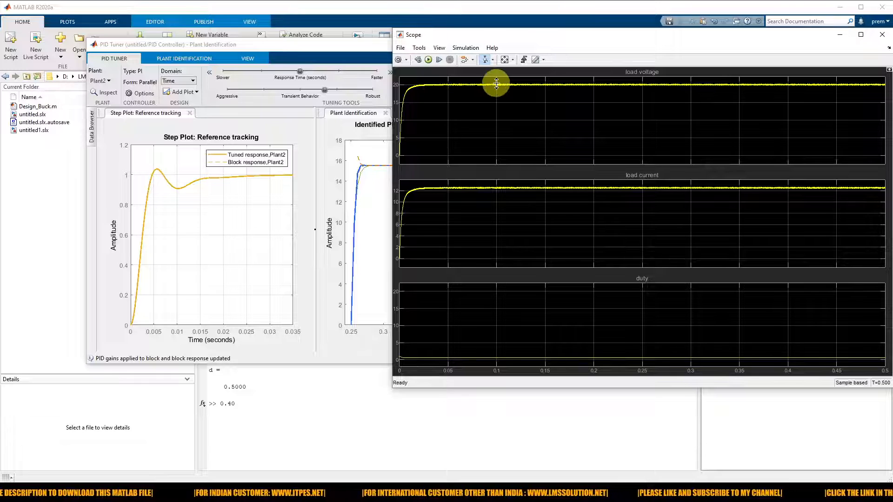
{"action": "left_click_drag", "start_coordinate": [509, 92], "coordinate": [506, 128]}
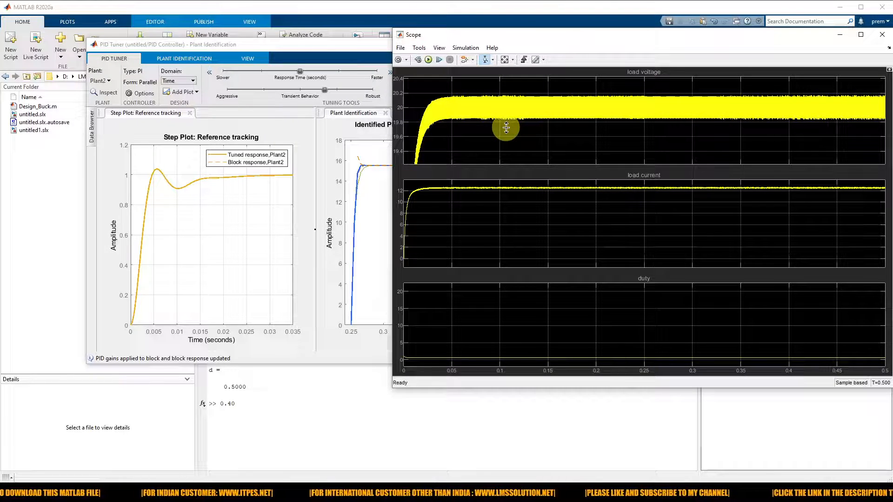
{"action": "left_click", "coordinate": [503, 60]}
{"action": "left_click", "coordinate": [493, 74]}
{"action": "left_click", "coordinate": [540, 84]}
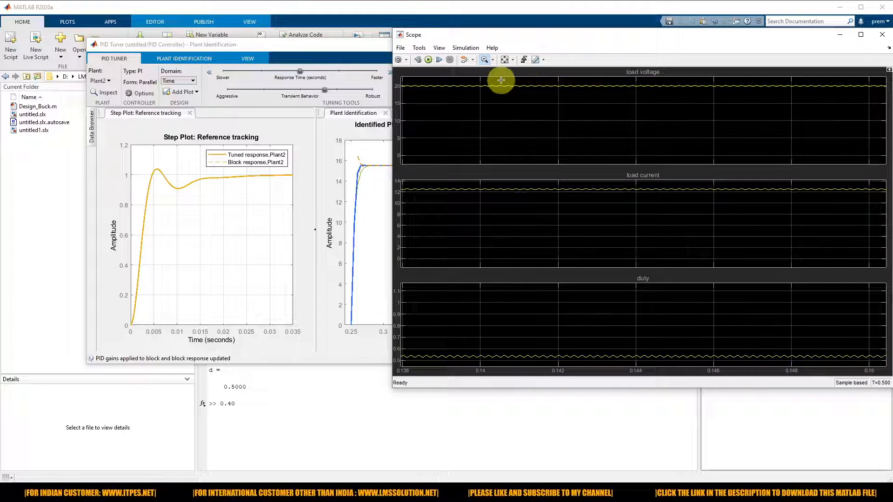
{"action": "left_click_drag", "start_coordinate": [500, 81], "coordinate": [521, 95]}
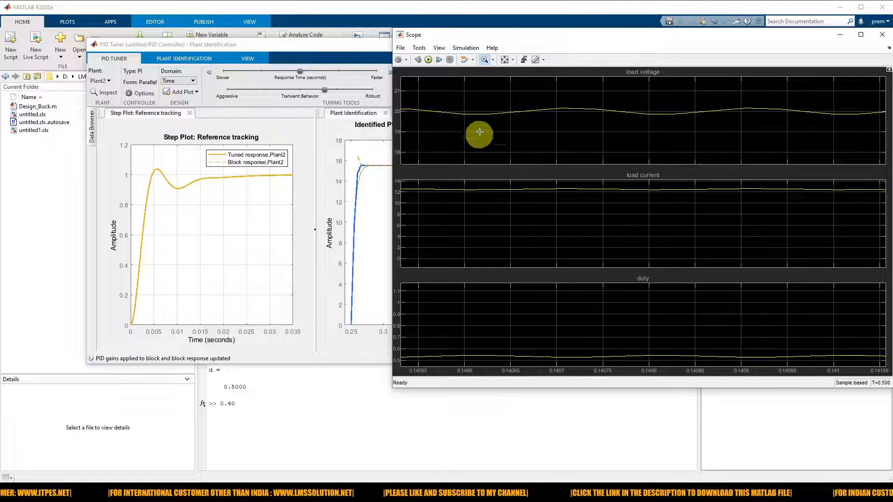
{"action": "left_click_drag", "start_coordinate": [452, 94], "coordinate": [550, 124]}
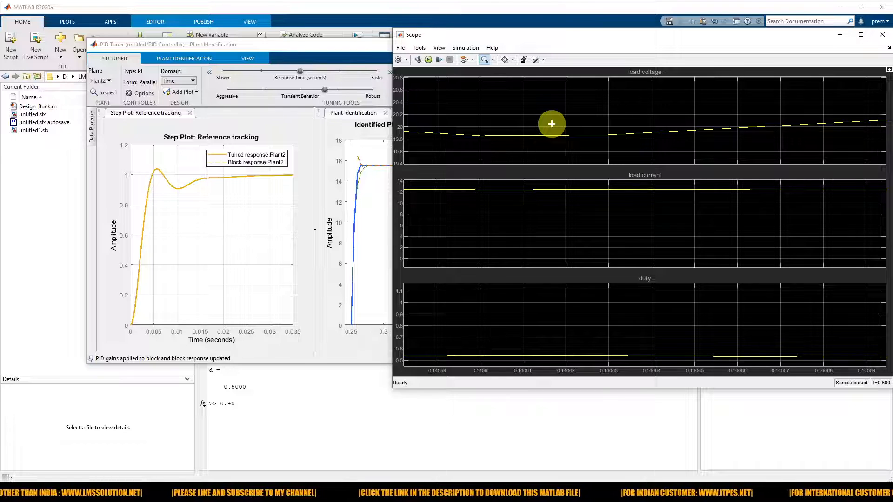
{"action": "left_click", "coordinate": [505, 60]}
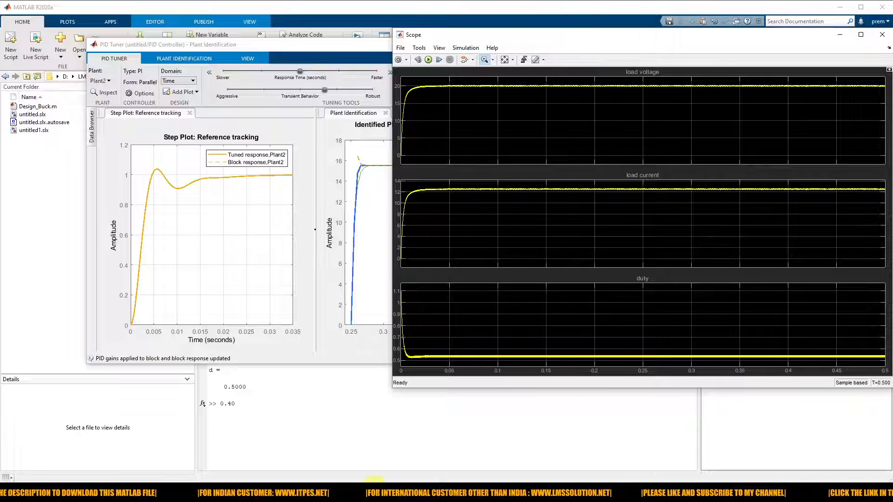
Return to the Simulink model and replace the converter's DC voltage source with a Controlled Voltage Source block
{"action": "mouse_move", "coordinate": [372, 479]}
{"action": "left_click", "coordinate": [331, 444]}
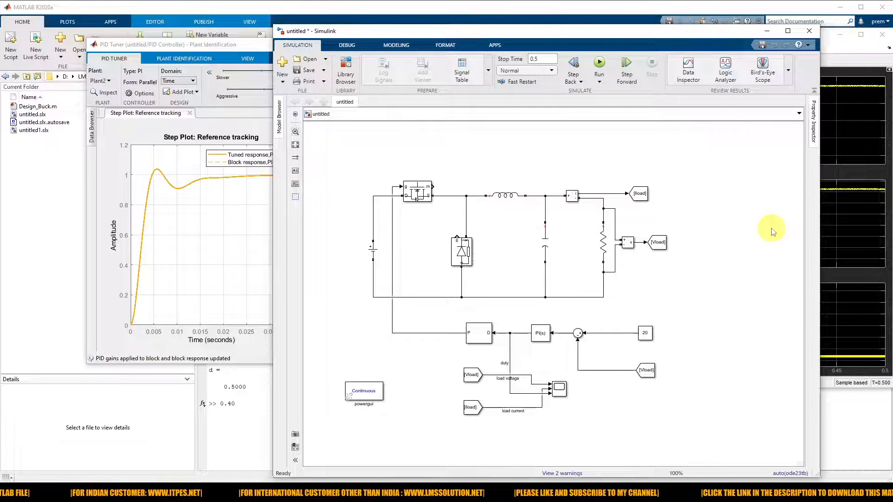
{"action": "left_click_drag", "start_coordinate": [616, 36], "coordinate": [564, 37]}
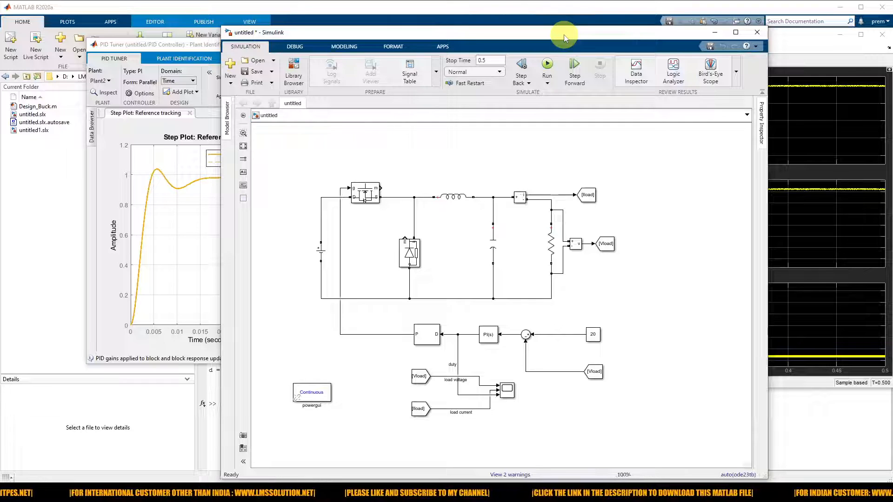
{"action": "left_click", "coordinate": [406, 253]}
{"action": "left_click", "coordinate": [321, 256]}
{"action": "key", "text": "Delete"}
{"action": "type", "text": "contro"}
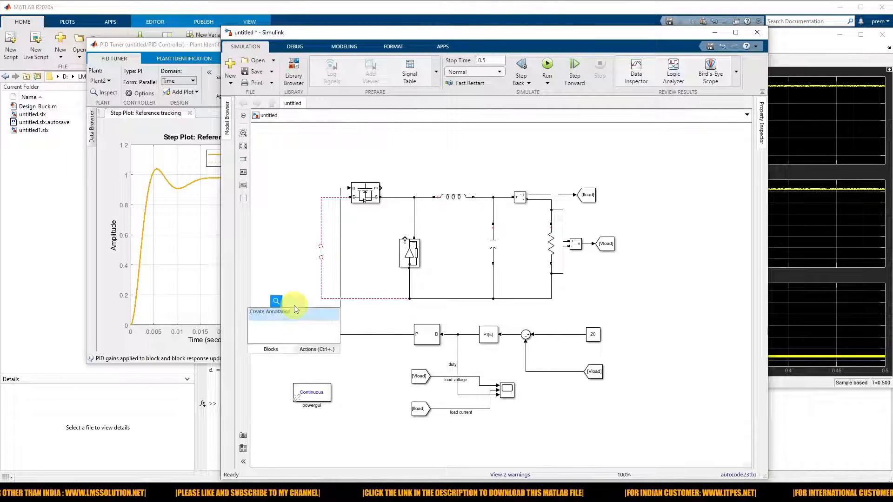
{"action": "type", "text": "lled"}
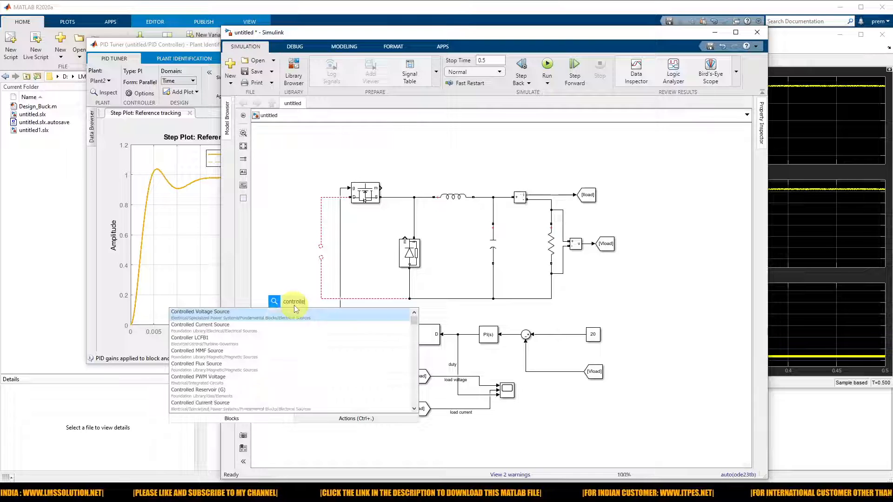
{"action": "left_click", "coordinate": [269, 321]}
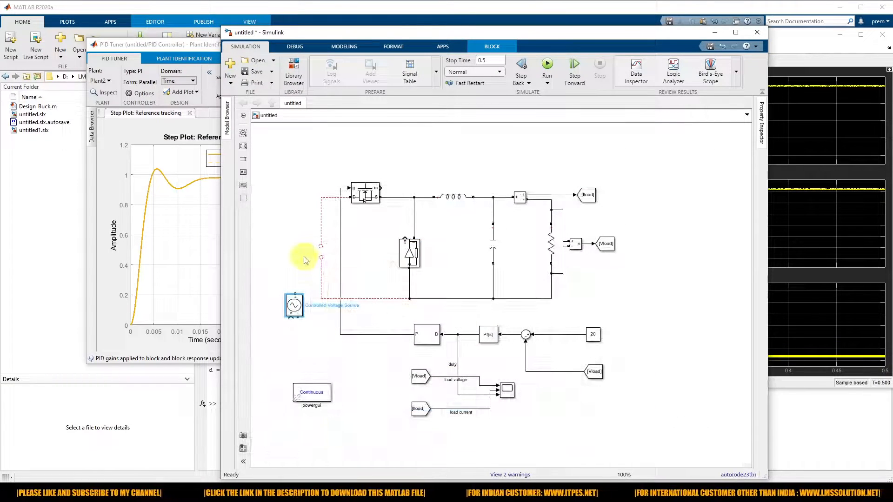
{"action": "left_click_drag", "start_coordinate": [295, 306], "coordinate": [318, 252]}
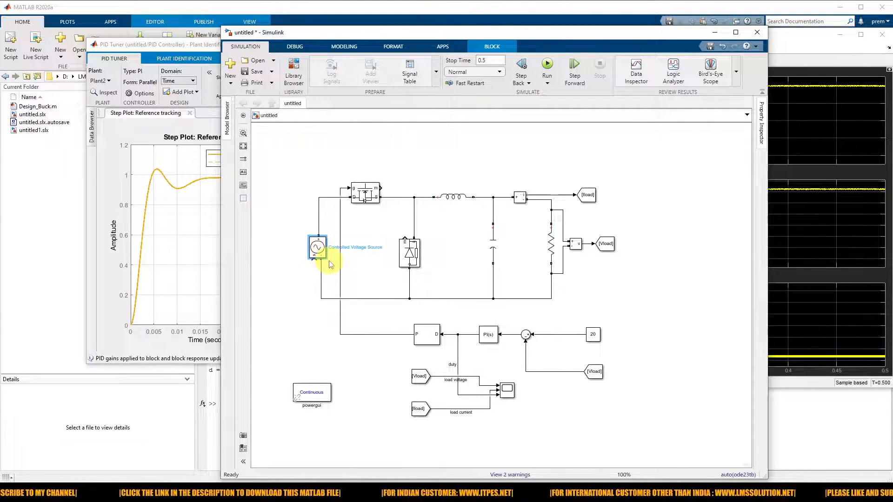
Add a Repeating Sequence Stair block and connect its output to the Controlled Voltage Source's signal input
{"action": "left_click", "coordinate": [303, 306]}
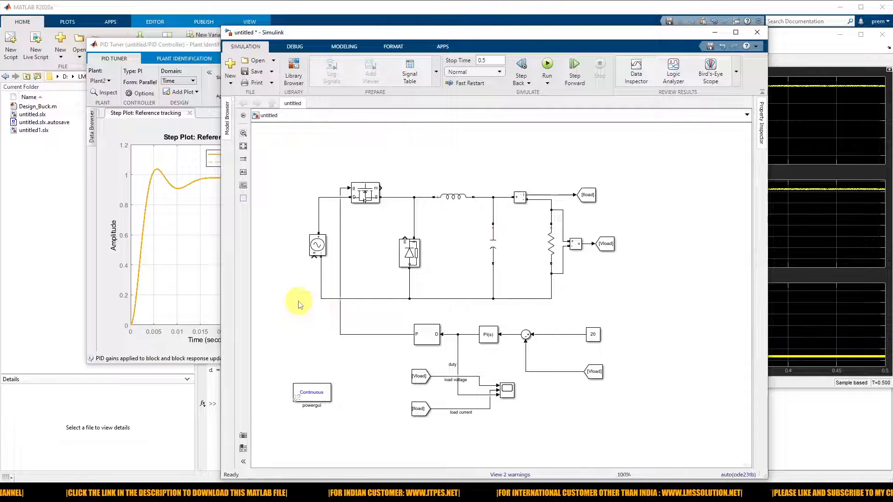
{"action": "type", "text": "stair"}
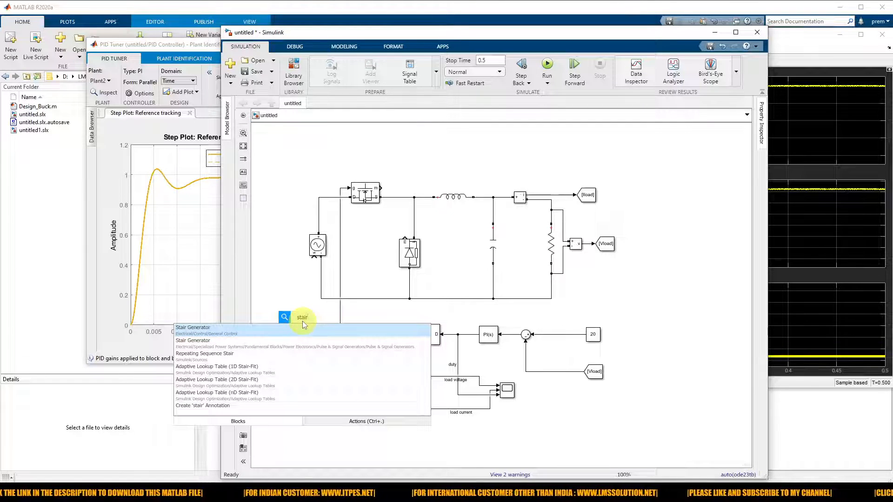
{"action": "left_click", "coordinate": [216, 360]}
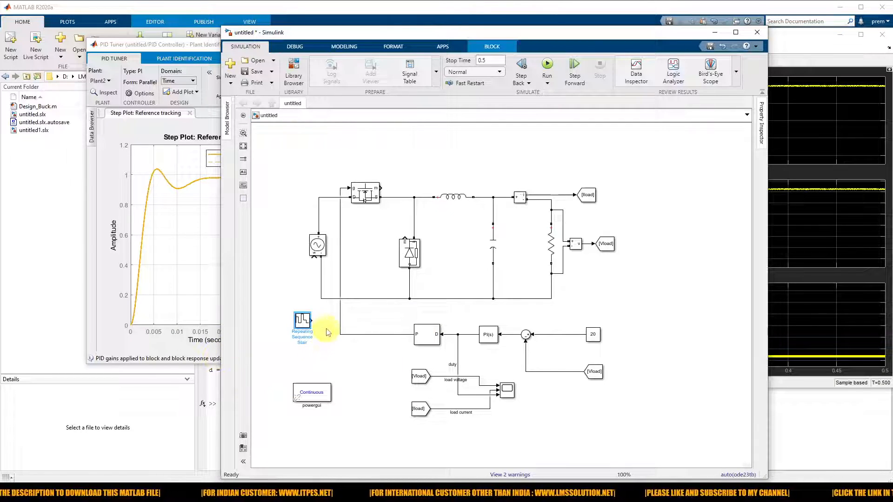
{"action": "left_click_drag", "start_coordinate": [298, 325], "coordinate": [315, 257]}
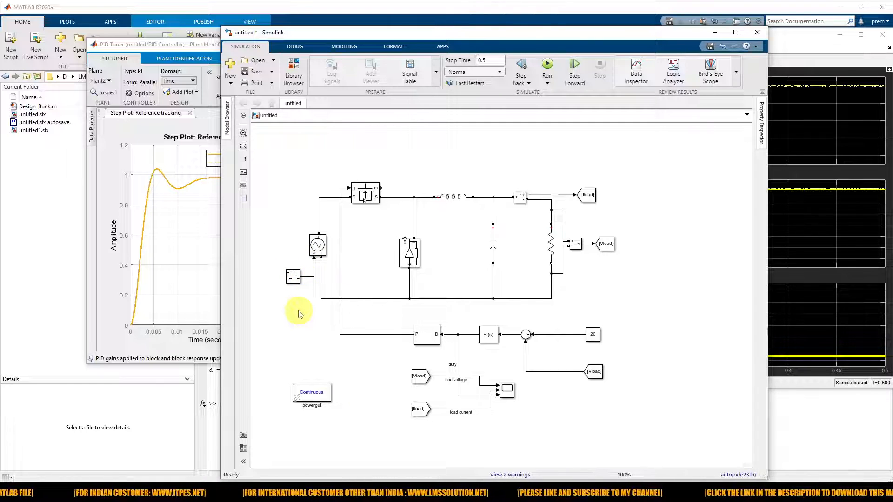
{"action": "double_click", "coordinate": [294, 277]}
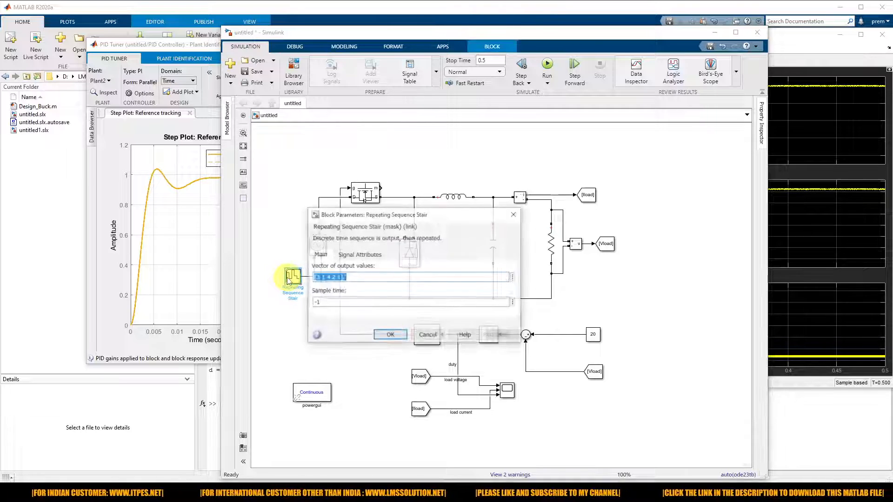
{"action": "double_click", "coordinate": [322, 303]}
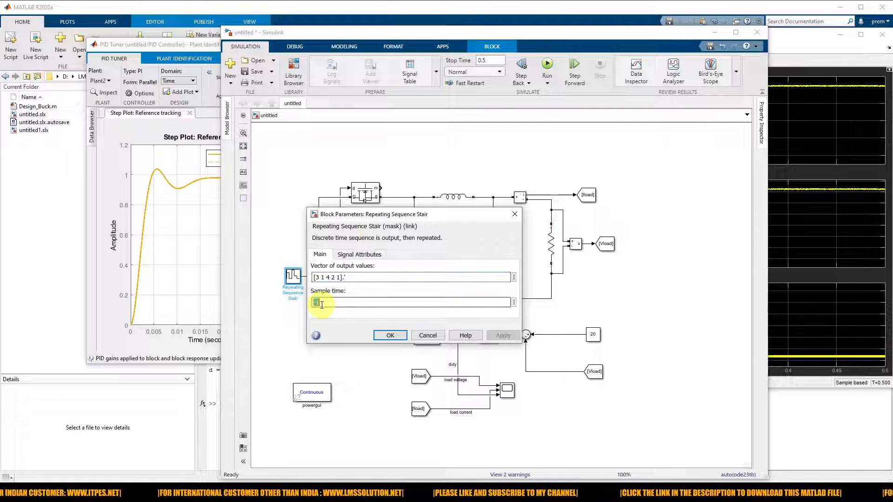
{"action": "key", "text": "Insert"}
{"action": "key", "text": "Delete"}
{"action": "key", "text": "End"}
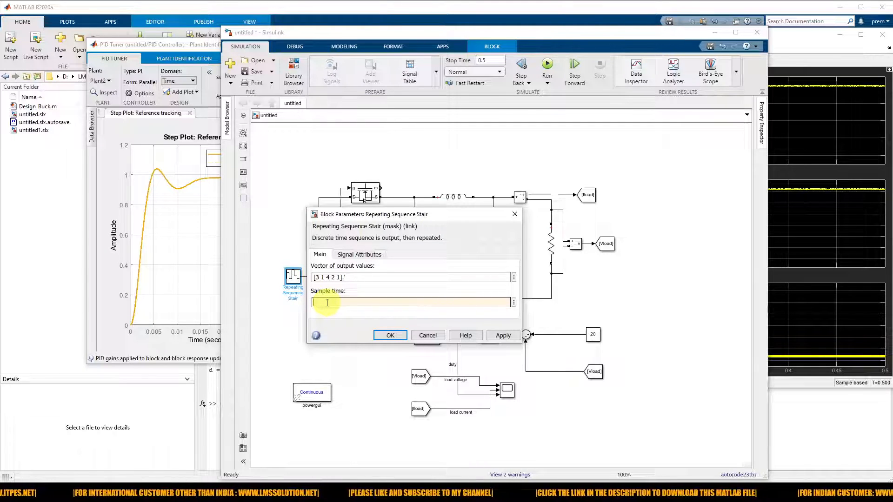
{"action": "left_click", "coordinate": [330, 278]}
{"action": "left_click", "coordinate": [320, 278]}
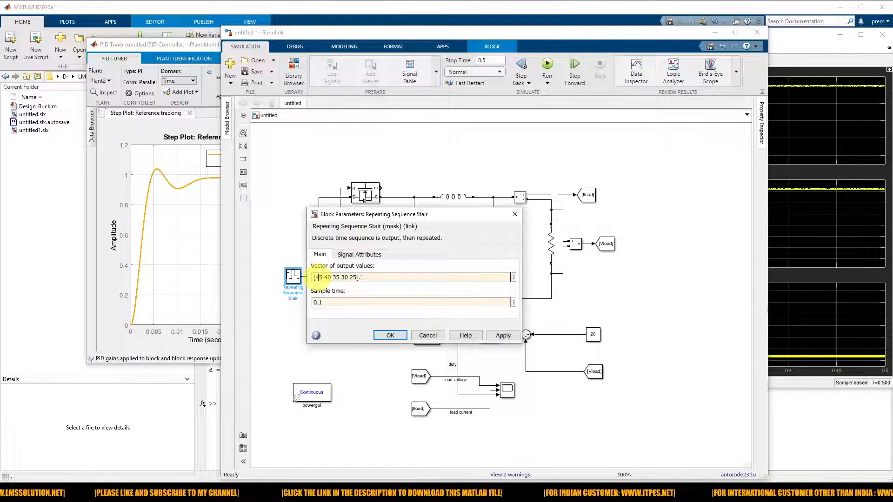
{"action": "left_click", "coordinate": [501, 336]}
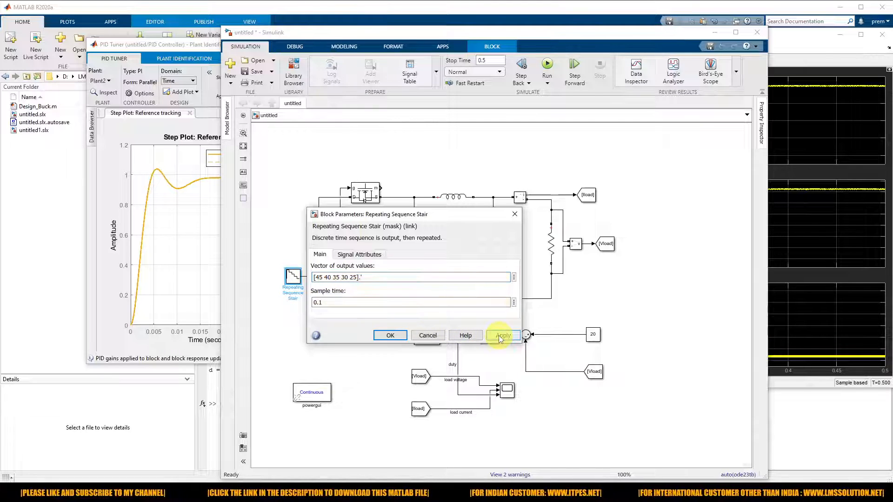
{"action": "left_click", "coordinate": [391, 335]}
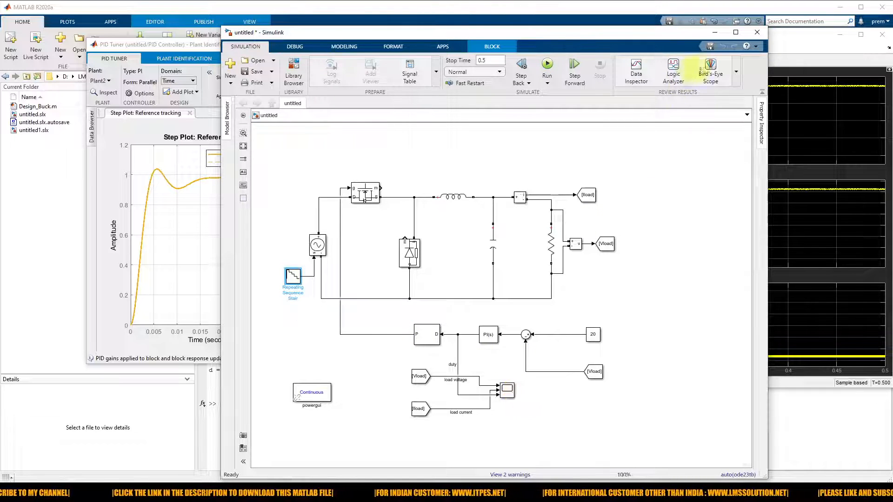
Examine the load current ripple up close in the Scope and rerun the simulation with the stepped input voltage
{"action": "left_click", "coordinate": [777, 37]}
{"action": "left_click_drag", "start_coordinate": [712, 36], "coordinate": [564, 39]}
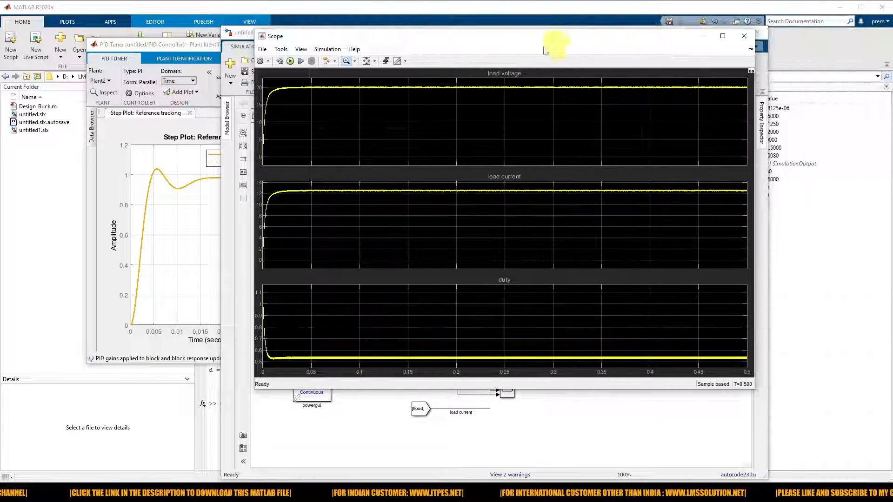
{"action": "left_click", "coordinate": [354, 65]}
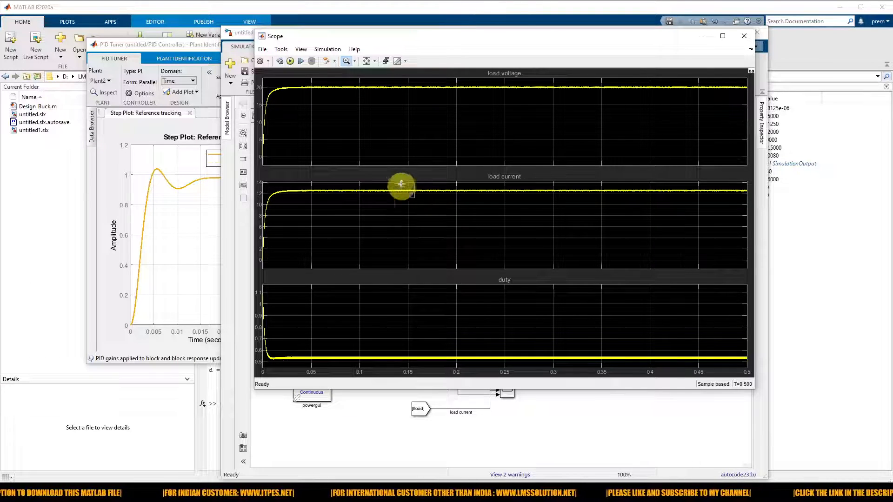
{"action": "left_click_drag", "start_coordinate": [401, 187], "coordinate": [401, 182]}
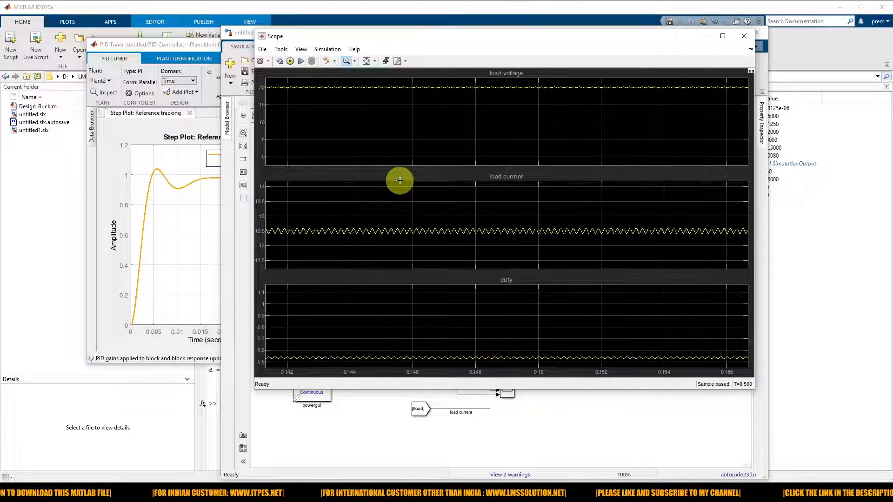
{"action": "left_click", "coordinate": [366, 62]}
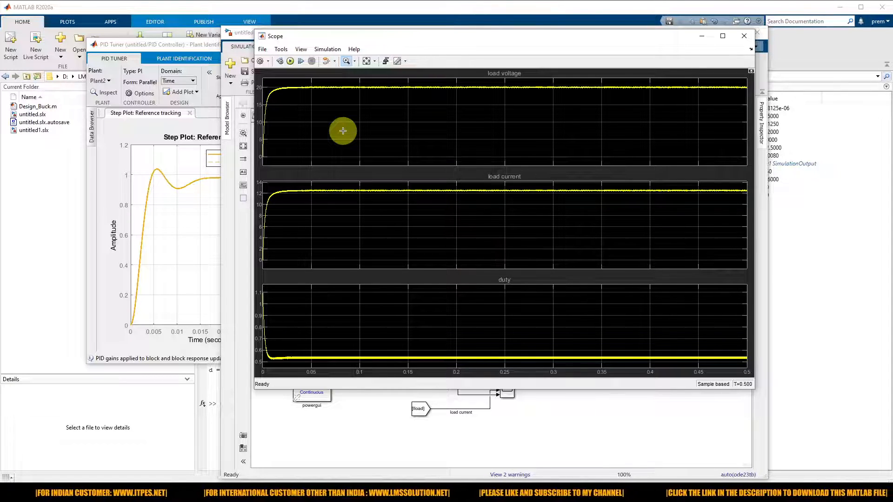
{"action": "left_click", "coordinate": [289, 61]}
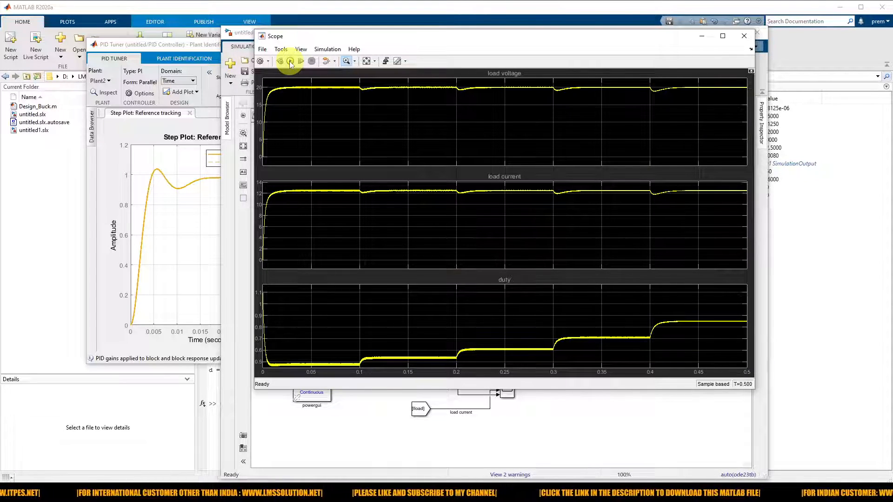
{"action": "left_click_drag", "start_coordinate": [327, 39], "coordinate": [420, 41]}
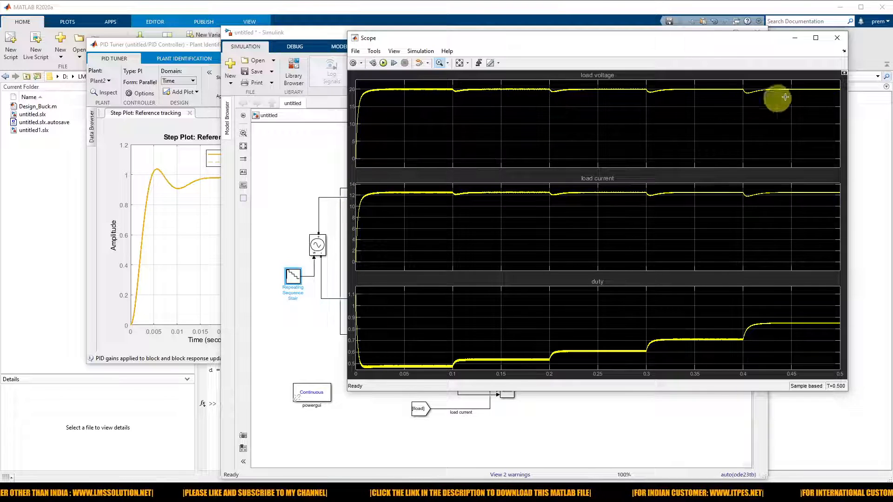
Examine the steady-state load voltage ripple up close in several intervals between the input voltage steps
{"action": "left_click_drag", "start_coordinate": [773, 85], "coordinate": [822, 94]}
{"action": "left_click_drag", "start_coordinate": [589, 111], "coordinate": [637, 127]}
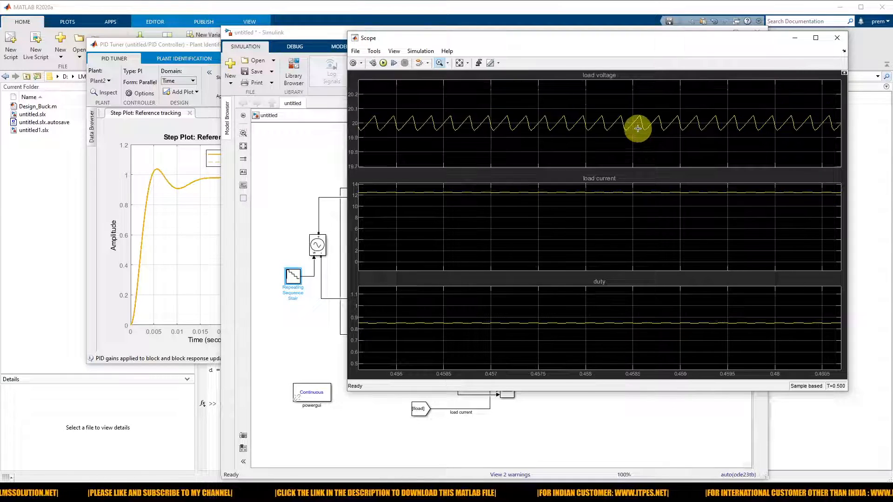
{"action": "left_click", "coordinate": [459, 62]}
{"action": "left_click", "coordinate": [401, 85]}
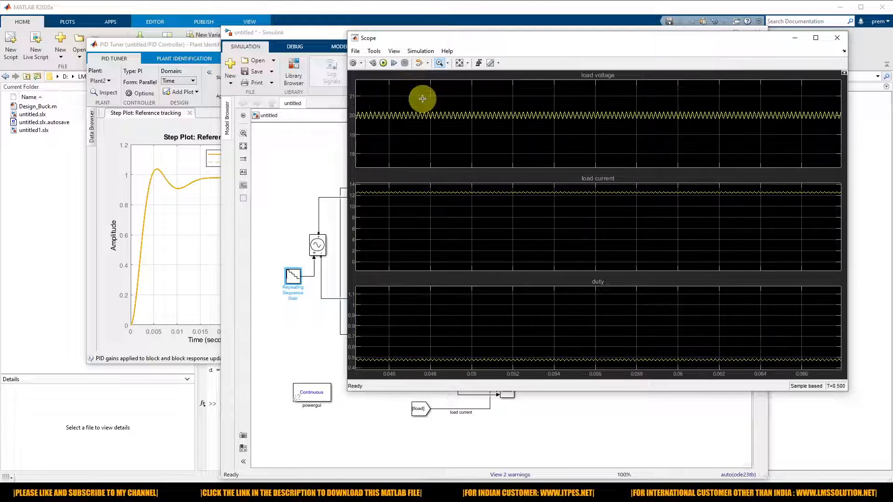
{"action": "left_click", "coordinate": [459, 63]}
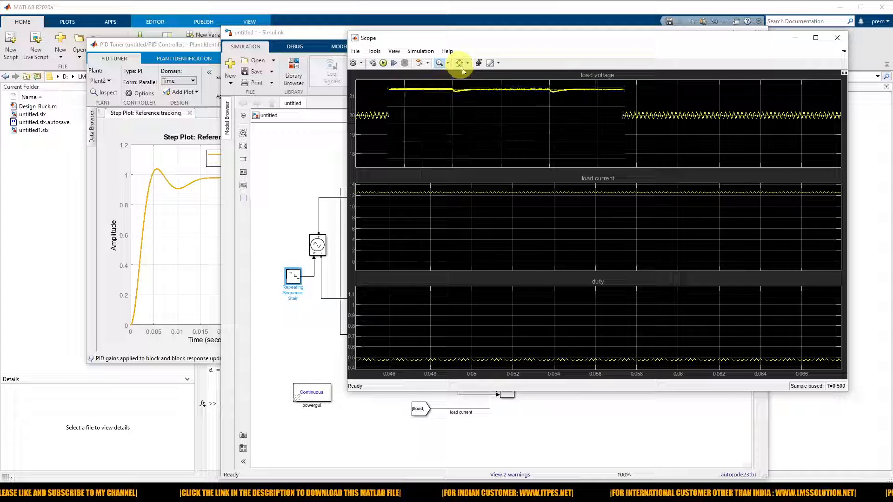
{"action": "left_click", "coordinate": [502, 93]}
{"action": "left_click", "coordinate": [460, 63]}
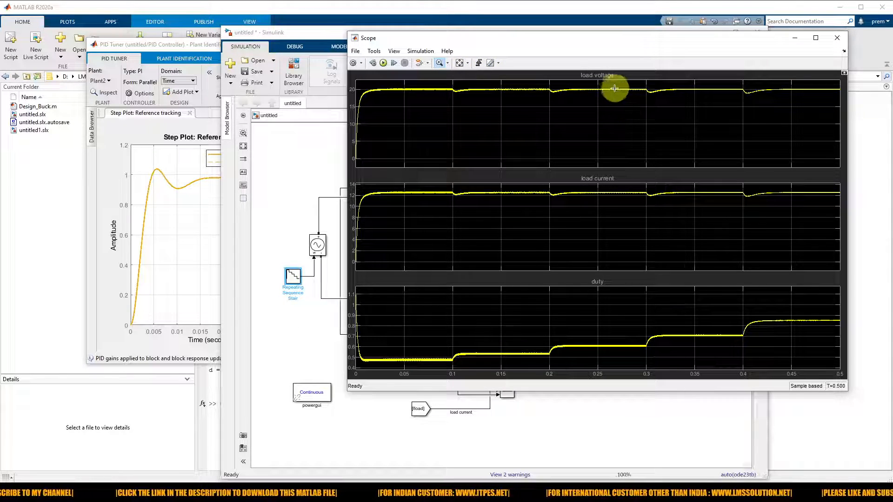
{"action": "left_click", "coordinate": [624, 102]}
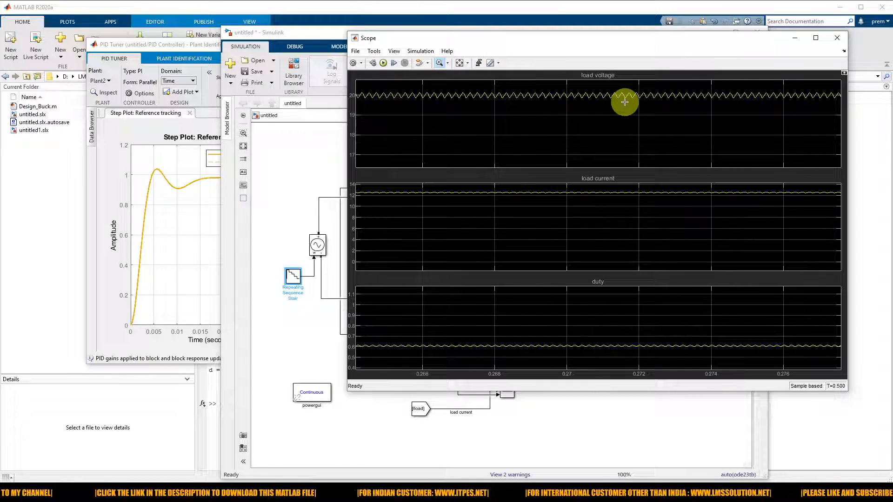
{"action": "left_click", "coordinate": [459, 62]}
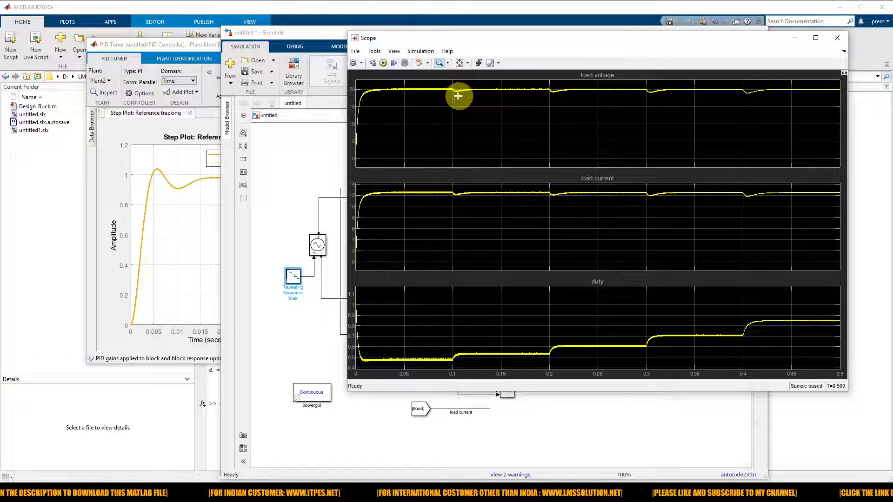
Examine the load voltage dips up close at the input voltage changes at 0.1, 0.2, 0.3 and 0.4 s
{"action": "left_click", "coordinate": [459, 94]}
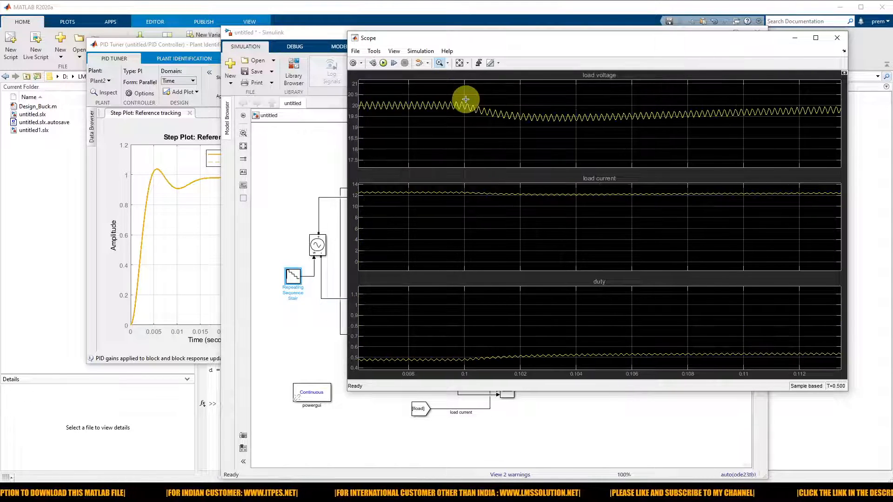
{"action": "left_click", "coordinate": [460, 64]}
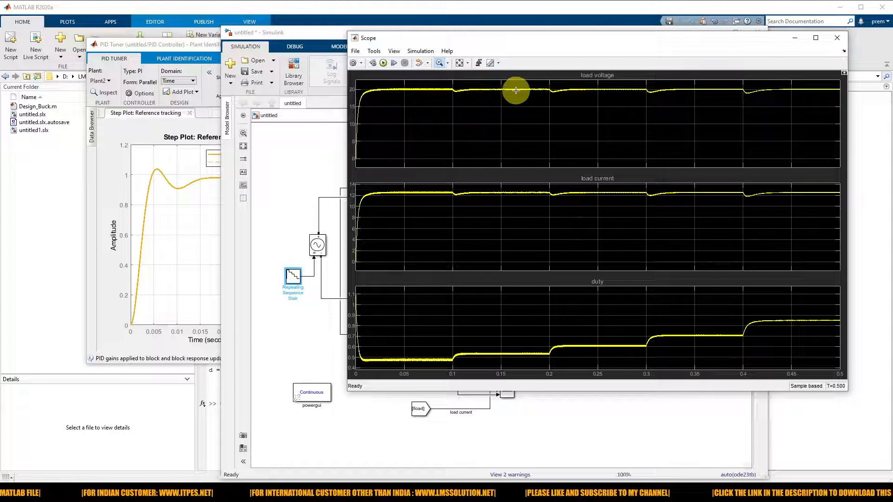
{"action": "left_click", "coordinate": [563, 95]}
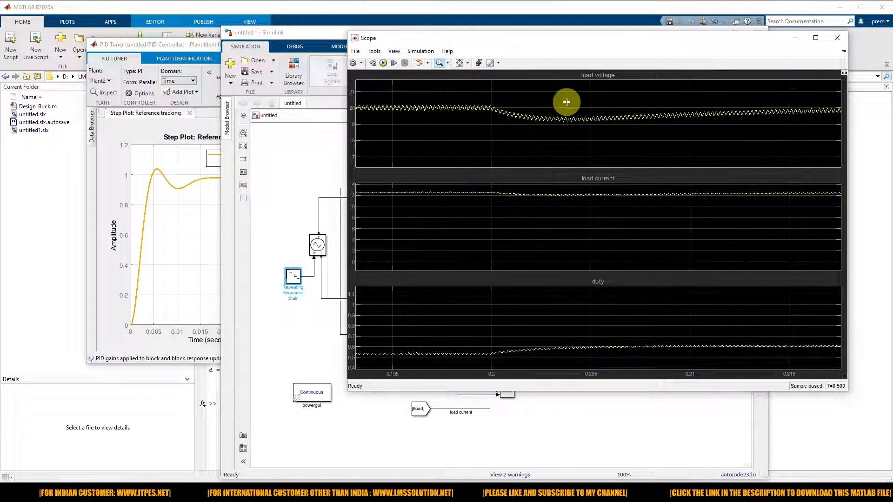
{"action": "left_click_drag", "start_coordinate": [526, 107], "coordinate": [557, 124]}
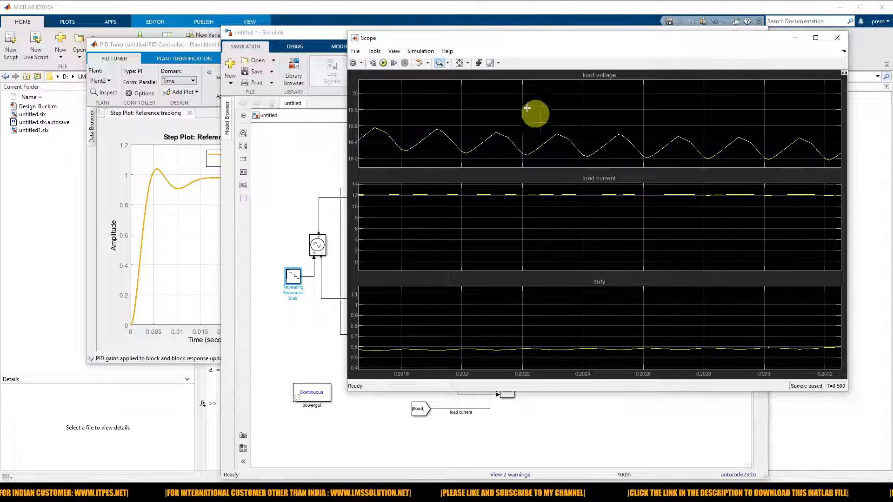
{"action": "left_click", "coordinate": [460, 63]}
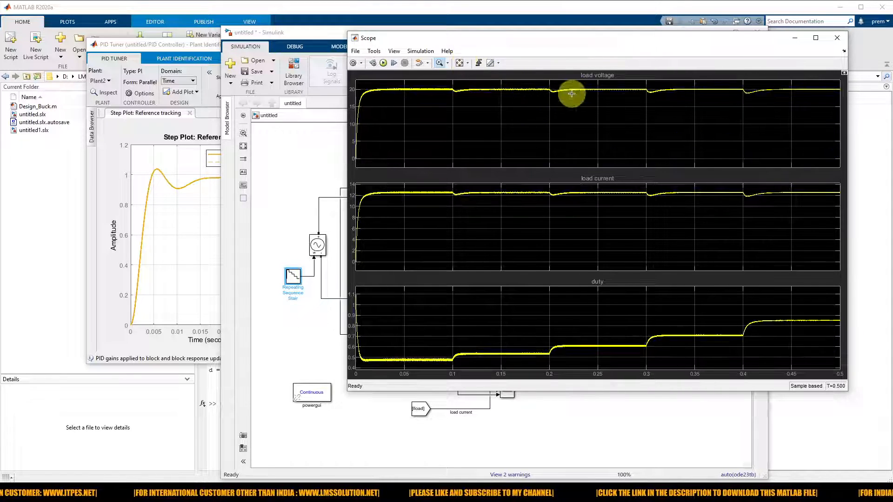
{"action": "left_click", "coordinate": [647, 90]}
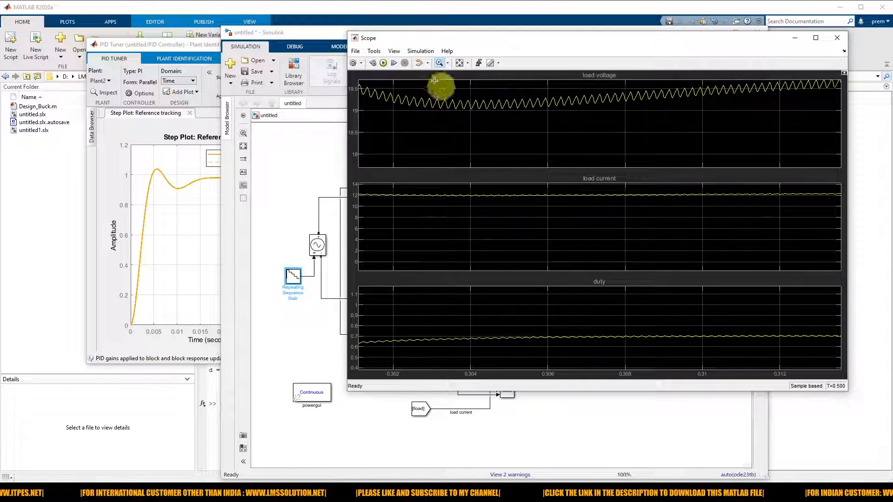
{"action": "left_click", "coordinate": [459, 64]}
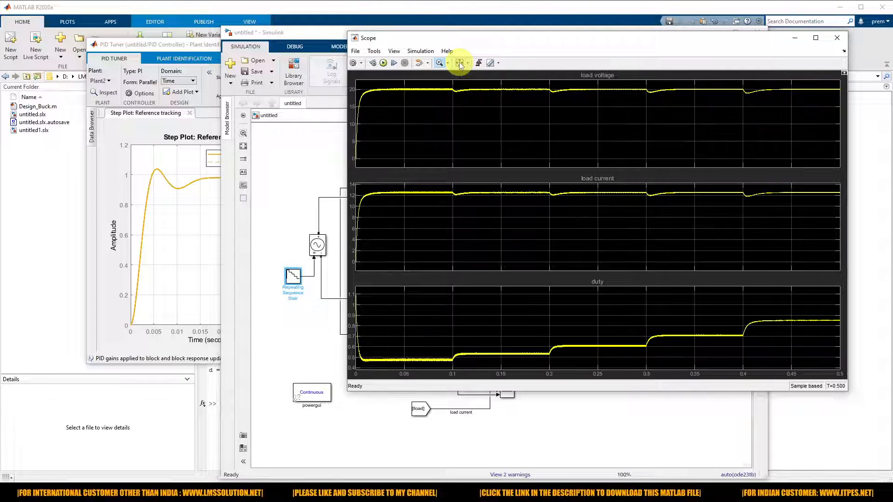
{"action": "left_click", "coordinate": [746, 91]}
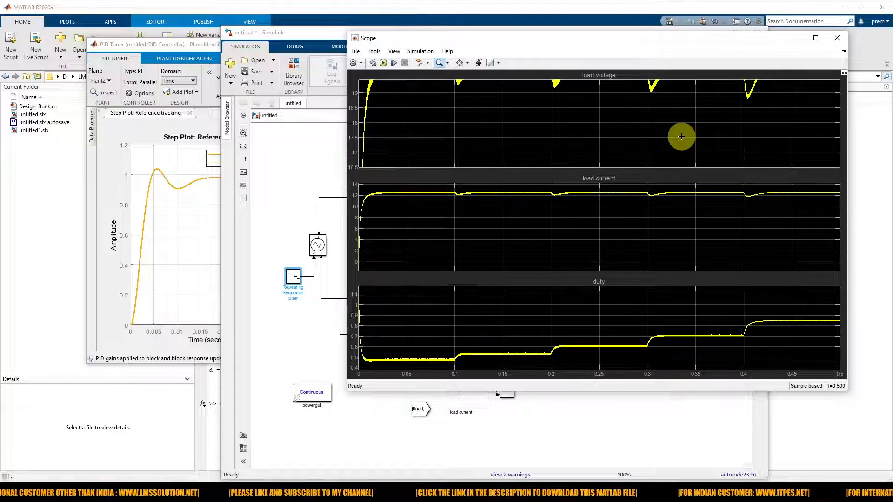
{"action": "left_click", "coordinate": [465, 66]}
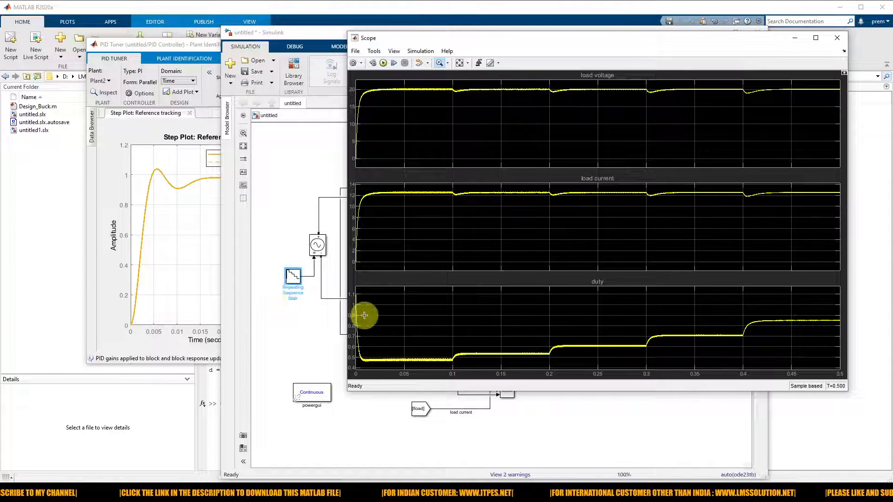
{"action": "key", "text": "F12"}
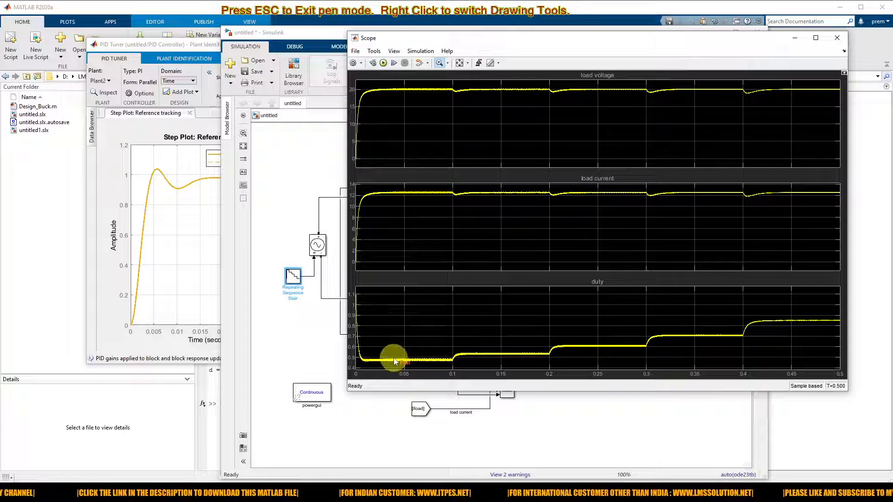
{"action": "mouse_move", "coordinate": [421, 354]}
{"action": "left_mouse_down"}
{"action": "mouse_move", "coordinate": [399, 355]}
{"action": "mouse_move", "coordinate": [427, 357]}
{"action": "left_mouse_up"}
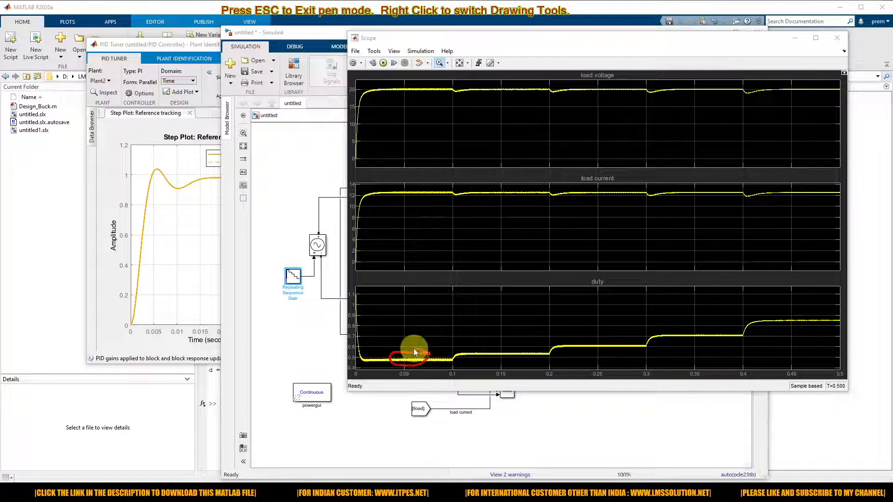
{"action": "mouse_move", "coordinate": [514, 348]}
{"action": "left_mouse_down"}
{"action": "mouse_move", "coordinate": [488, 356]}
{"action": "mouse_move", "coordinate": [517, 345]}
{"action": "left_mouse_up"}
{"action": "mouse_move", "coordinate": [607, 343]}
{"action": "left_mouse_down"}
{"action": "mouse_move", "coordinate": [593, 347]}
{"action": "mouse_move", "coordinate": [616, 347]}
{"action": "left_mouse_up"}
{"action": "mouse_move", "coordinate": [706, 329]}
{"action": "left_mouse_down"}
{"action": "mouse_move", "coordinate": [689, 341]}
{"action": "mouse_move", "coordinate": [706, 329]}
{"action": "left_mouse_up"}
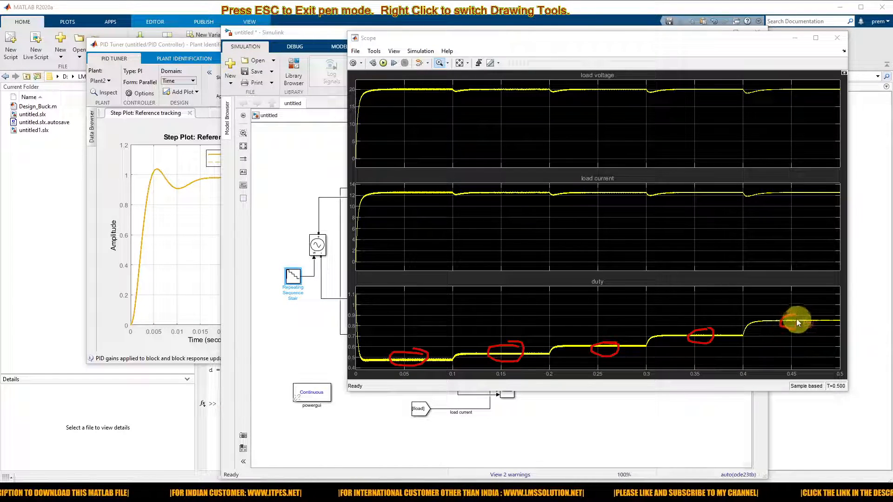
{"action": "left_click_drag", "start_coordinate": [796, 319], "coordinate": [794, 316]}
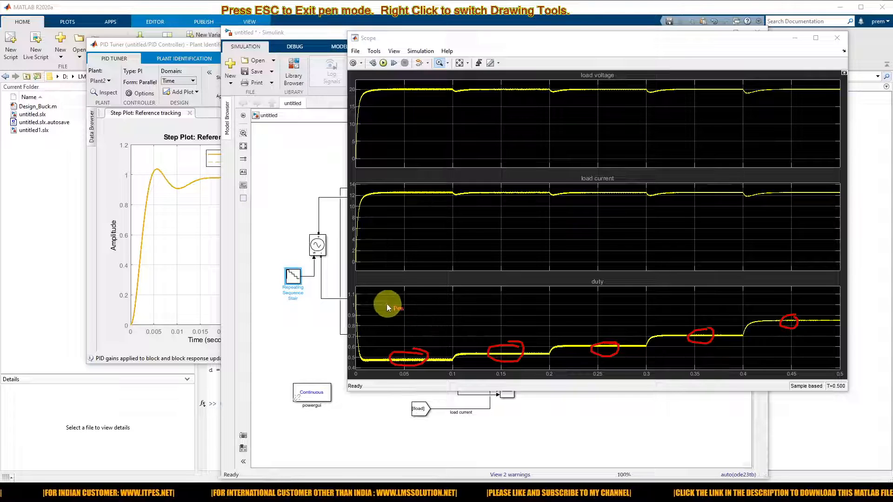
{"action": "mouse_move", "coordinate": [367, 295]}
{"action": "left_mouse_down"}
{"action": "mouse_move", "coordinate": [416, 297]}
{"action": "mouse_move", "coordinate": [420, 316]}
{"action": "mouse_move", "coordinate": [484, 320]}
{"action": "left_mouse_up"}
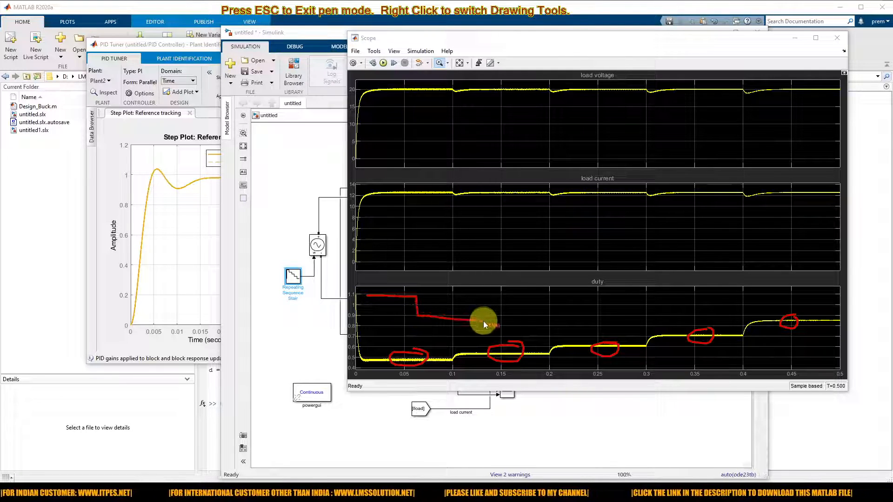
{"action": "left_click_drag", "start_coordinate": [600, 349], "coordinate": [725, 363]}
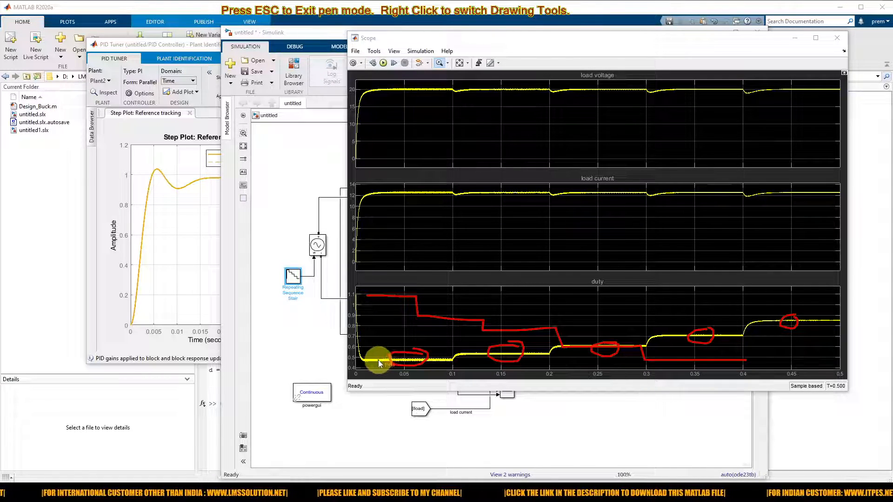
{"action": "left_click_drag", "start_coordinate": [459, 338], "coordinate": [634, 339]}
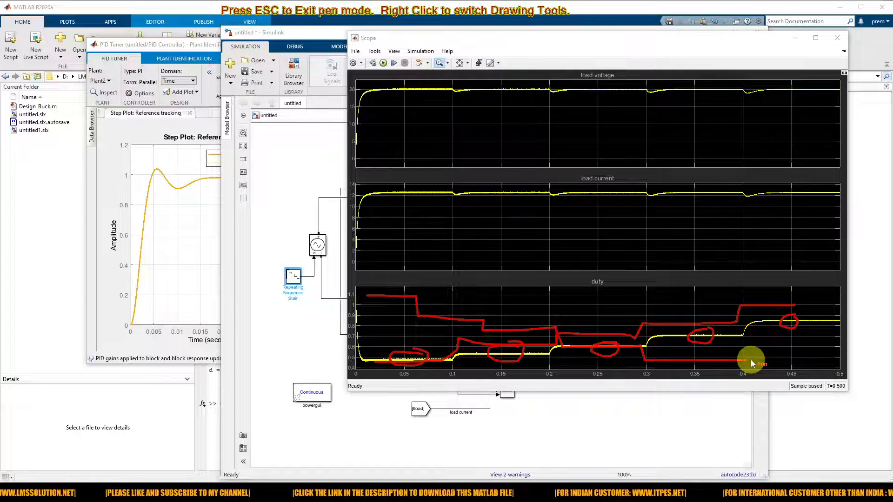
{"action": "key", "text": "Escape"}
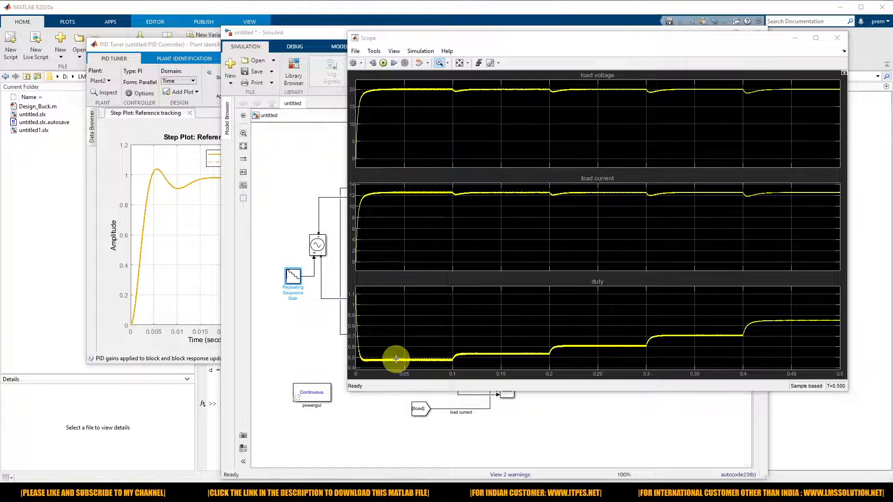
Reduce the Repeating Sequence Stair block's output vector to a single value so the input voltage is constant
{"action": "left_click", "coordinate": [274, 328]}
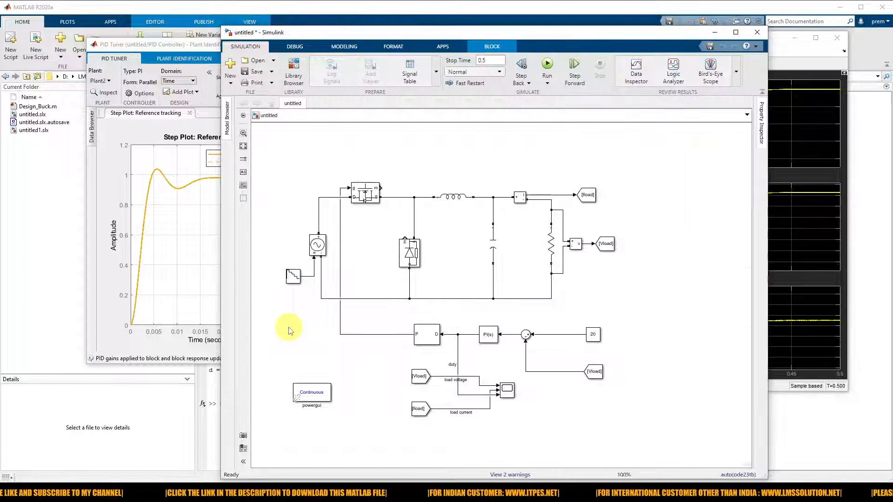
{"action": "double_click", "coordinate": [291, 277]}
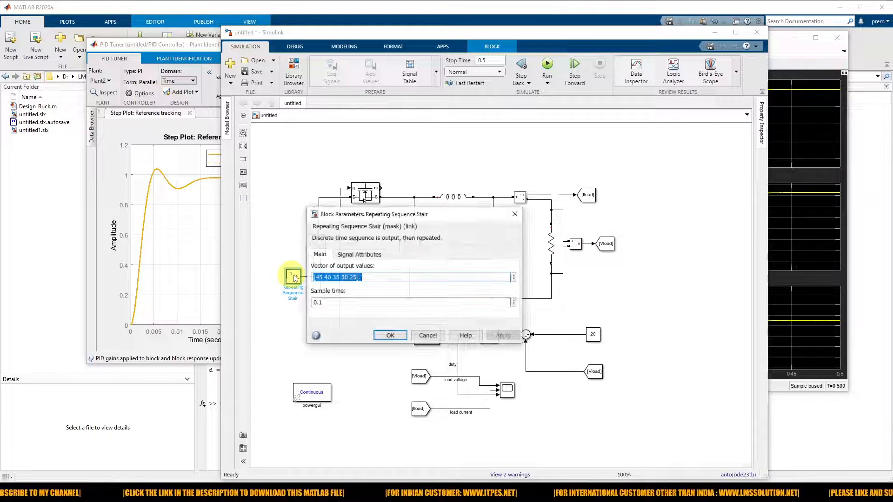
{"action": "left_click", "coordinate": [354, 278]}
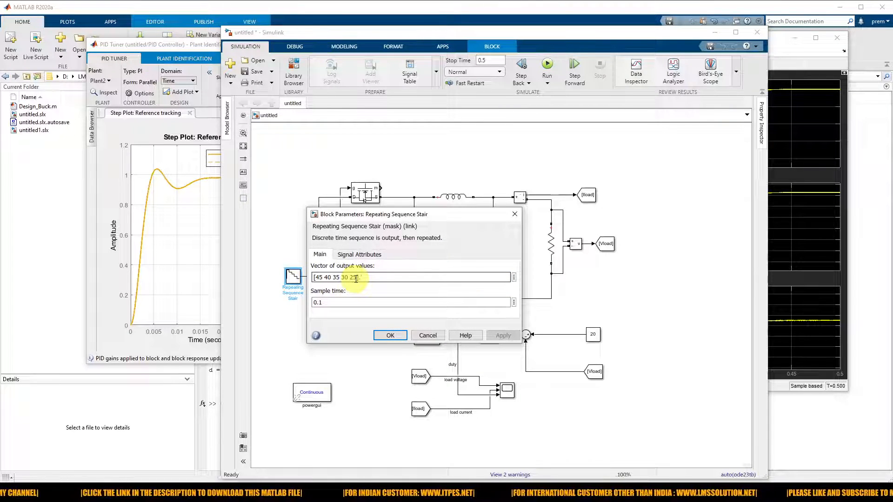
{"action": "left_click_drag", "start_coordinate": [357, 277], "coordinate": [327, 276]}
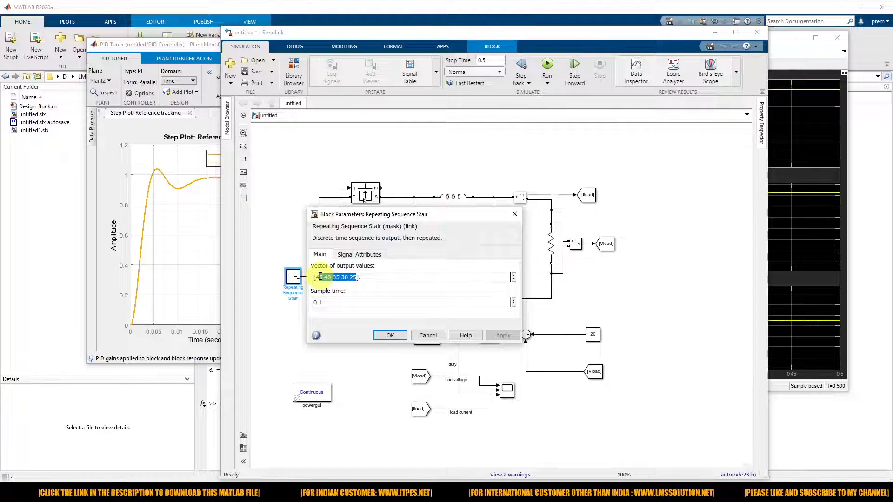
{"action": "key", "text": "BackSpace"}
{"action": "left_click", "coordinate": [389, 335]}
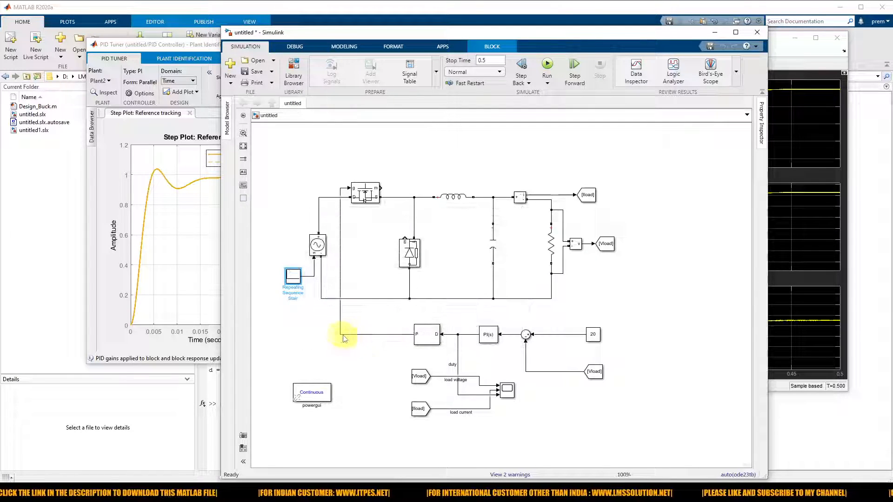
Move the load voltage measurement and its Vload tag away from the load resistor and reroute their wires to make room
{"action": "left_click", "coordinate": [592, 259]}
{"action": "left_click_drag", "start_coordinate": [604, 243], "coordinate": [712, 245]}
{"action": "left_click_drag", "start_coordinate": [578, 247], "coordinate": [685, 245]}
{"action": "left_click", "coordinate": [593, 274]}
{"action": "left_click_drag", "start_coordinate": [593, 278], "coordinate": [651, 272]}
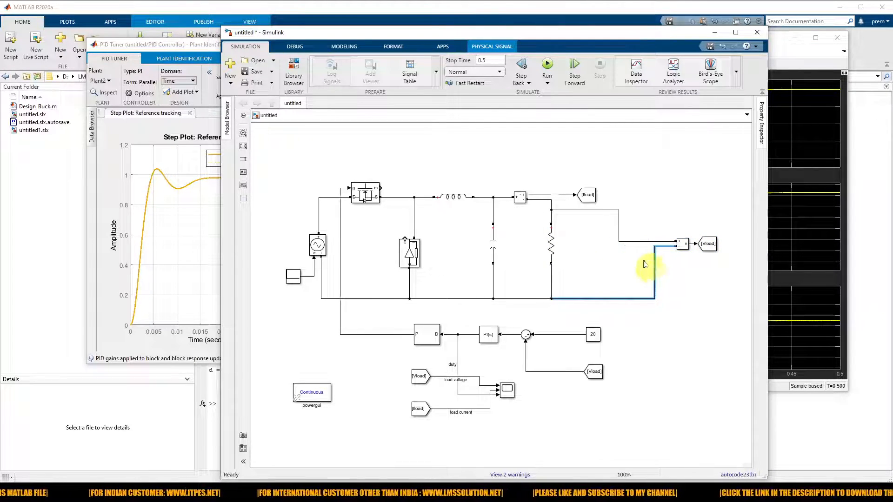
{"action": "left_click", "coordinate": [618, 228]}
{"action": "left_click_drag", "start_coordinate": [619, 226], "coordinate": [652, 225]}
{"action": "left_click_drag", "start_coordinate": [600, 213], "coordinate": [599, 201]}
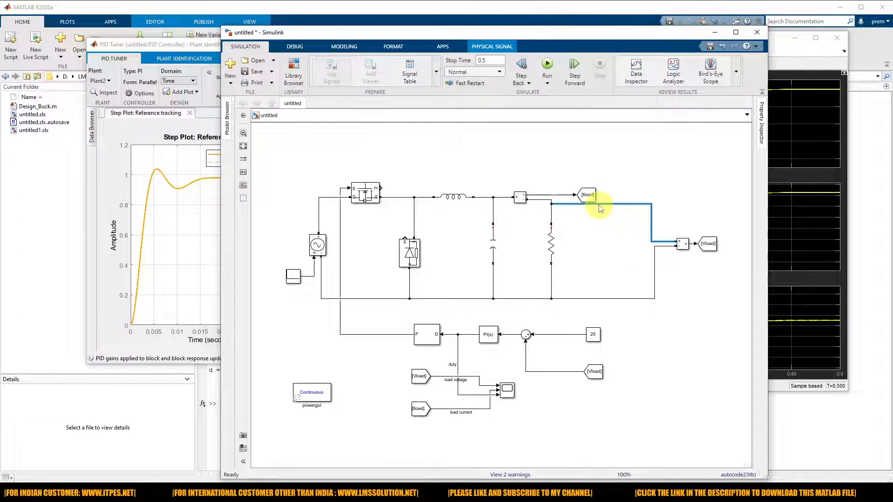
Multiply the load resistor's resistance by a factor in its block parameters
{"action": "left_click", "coordinate": [554, 260]}
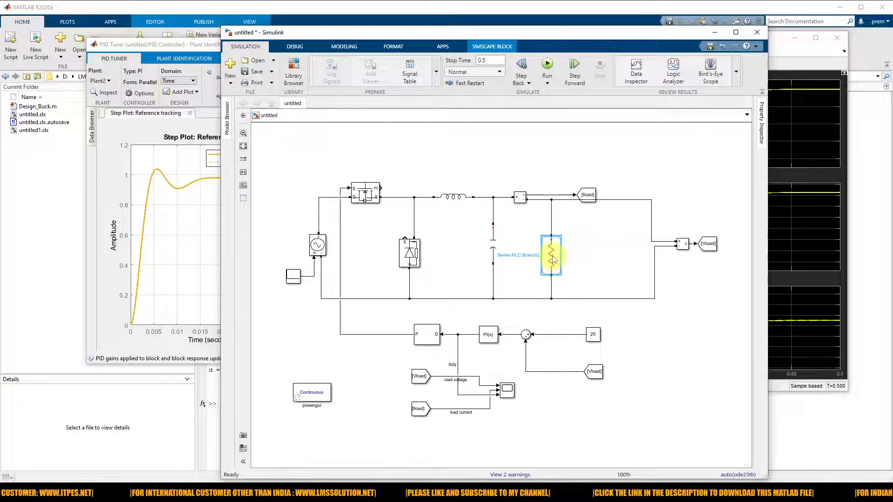
{"action": "double_click", "coordinate": [554, 260]}
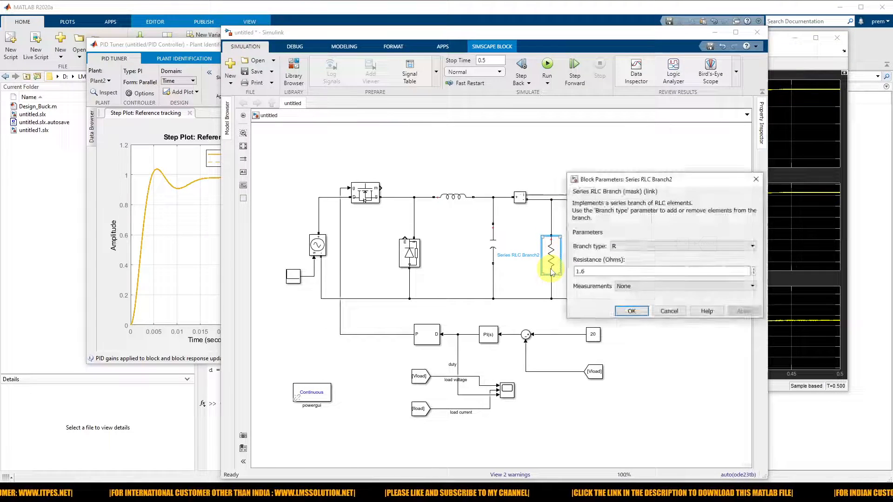
{"action": "left_click", "coordinate": [599, 271]}
{"action": "type", "text": "*"}
{"action": "left_click", "coordinate": [625, 310]}
Duplicate the load resistor beside the original and connect the copy's lower terminal to the return line
{"action": "left_click_drag", "start_coordinate": [551, 260], "coordinate": [594, 279]}
{"action": "left_click", "coordinate": [617, 284]}
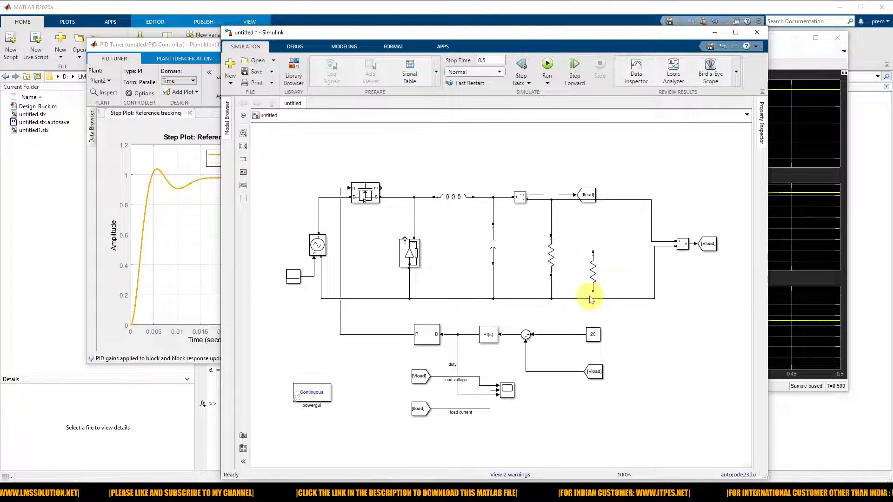
{"action": "left_click_drag", "start_coordinate": [592, 294], "coordinate": [592, 298]}
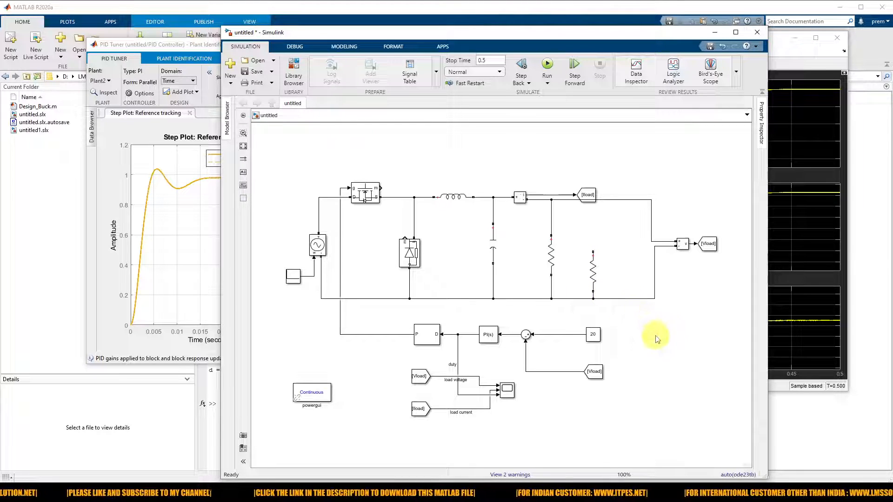
{"action": "type", "text": "circuit"}
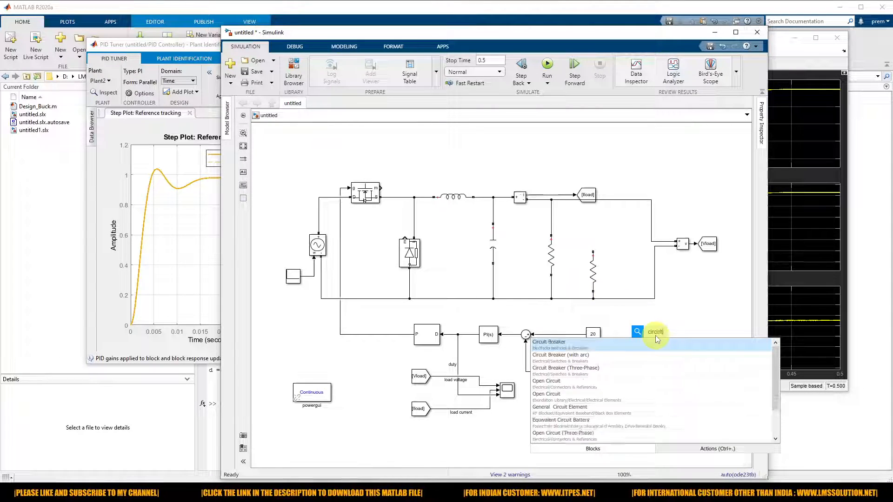
{"action": "left_click", "coordinate": [604, 347]}
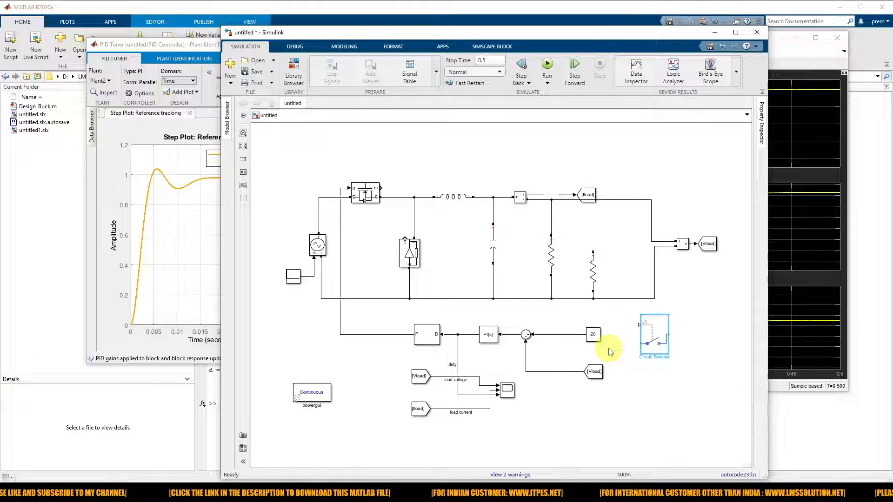
{"action": "left_click", "coordinate": [689, 366]}
{"action": "left_click", "coordinate": [658, 342]}
{"action": "key", "text": "Delete"}
{"action": "double_click", "coordinate": [657, 344]}
{"action": "type", "text": "cir"}
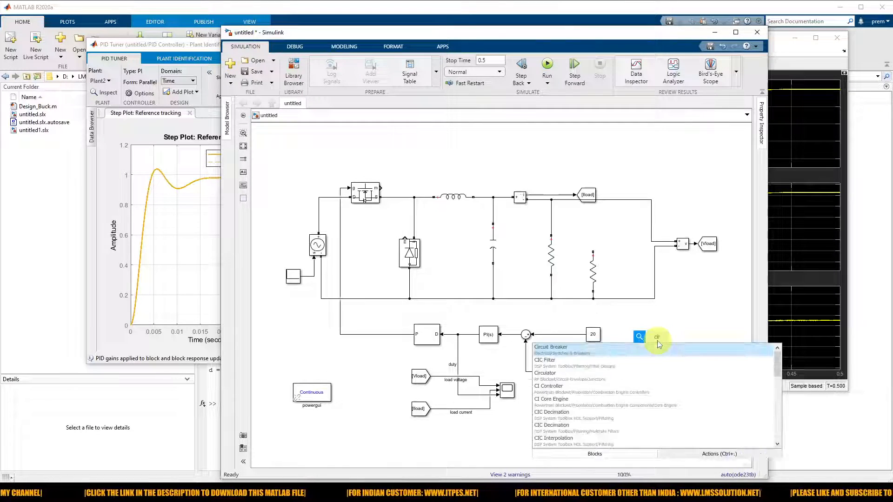
{"action": "type", "text": "cui"}
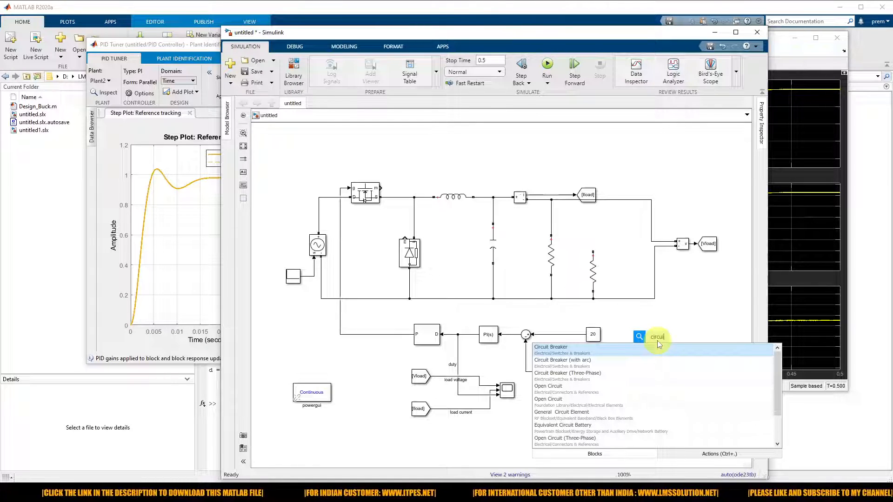
{"action": "left_click", "coordinate": [592, 351]}
{"action": "key", "text": "Delete"}
{"action": "double_click", "coordinate": [647, 348]}
{"action": "type", "text": "c"}
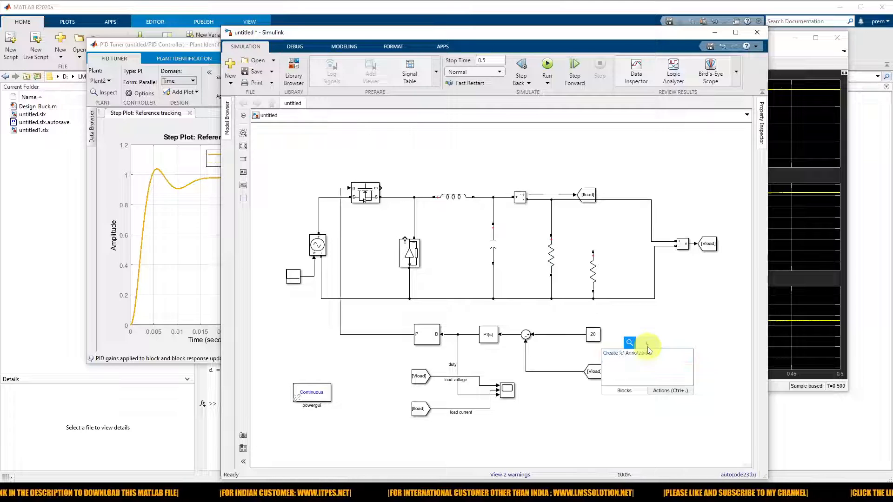
{"action": "type", "text": "ircul"}
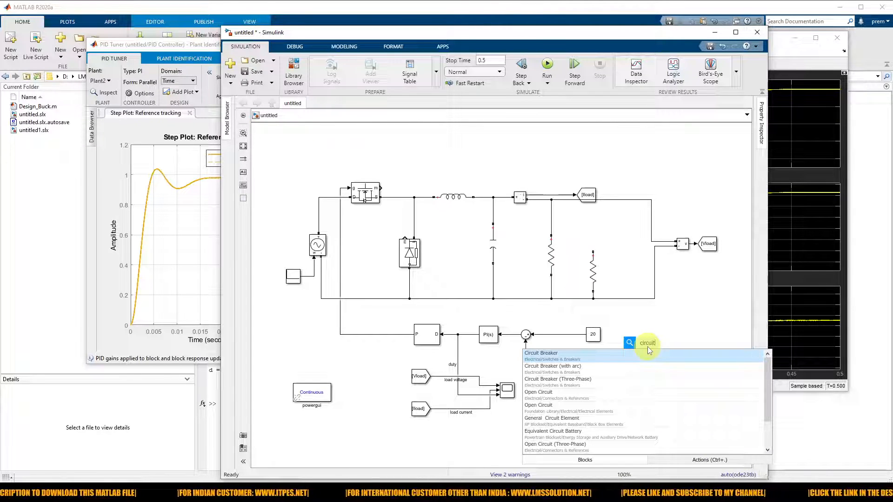
{"action": "left_click", "coordinate": [596, 372]}
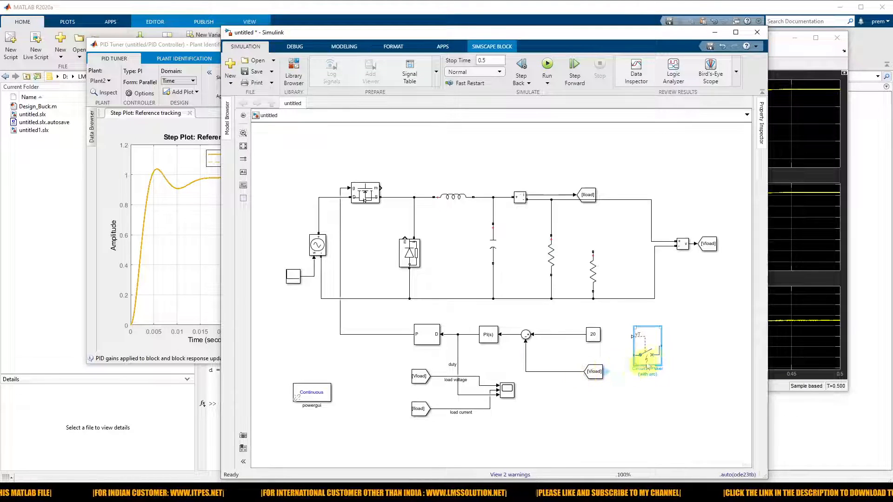
{"action": "key", "text": "Delete"}
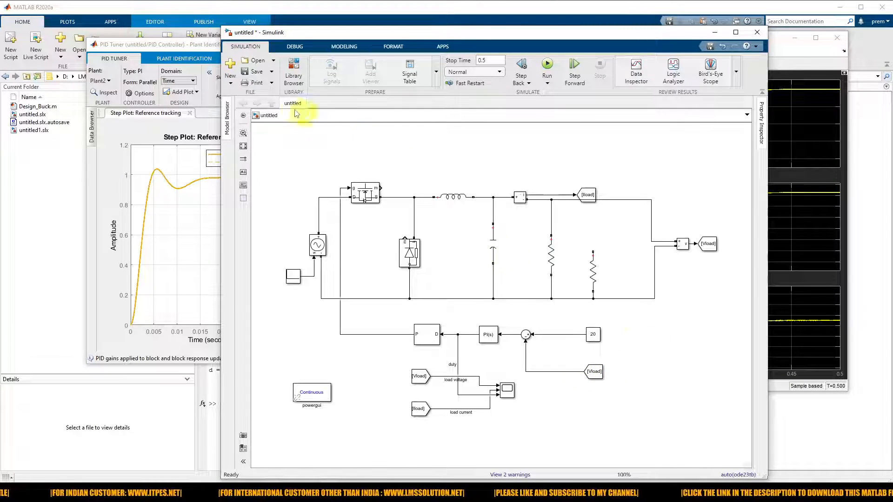
Open the Elements library within Simscape Electrical's Specialized Power Systems Fundamental Blocks in the Library Browser
{"action": "left_click", "coordinate": [293, 72]}
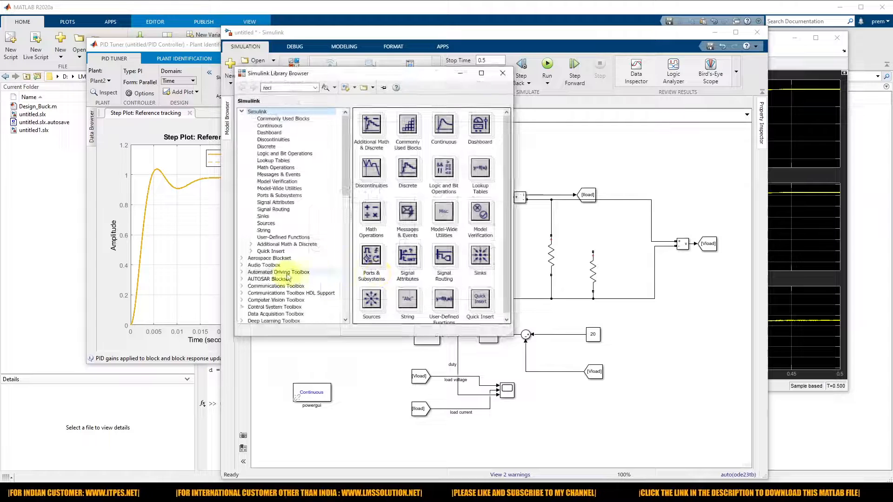
{"action": "scroll", "coordinate": [287, 277], "scroll_direction": "down", "scroll_amount": 2}
{"action": "scroll", "coordinate": [287, 276], "scroll_direction": "down", "scroll_amount": 8}
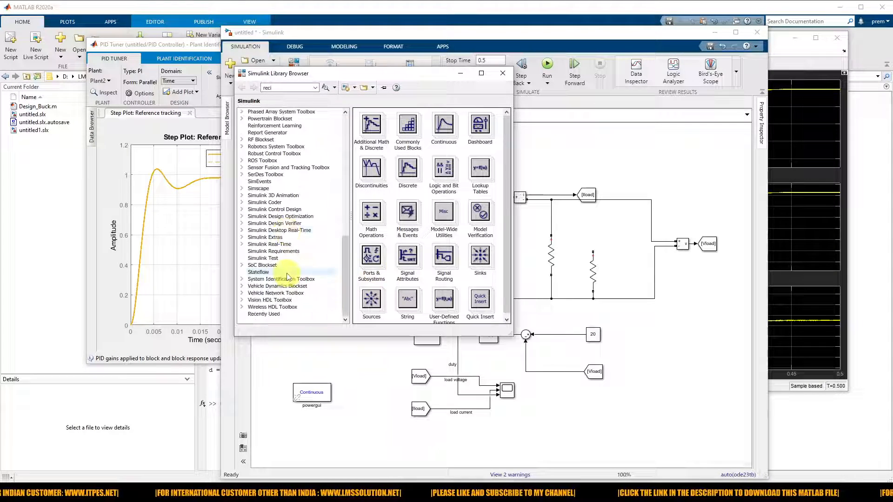
{"action": "left_click", "coordinate": [251, 195]}
{"action": "double_click", "coordinate": [257, 189]}
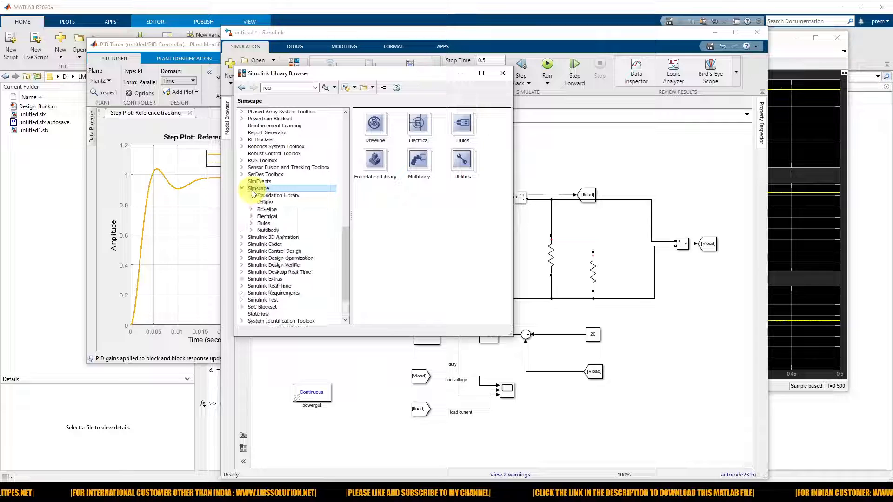
{"action": "double_click", "coordinate": [272, 217]}
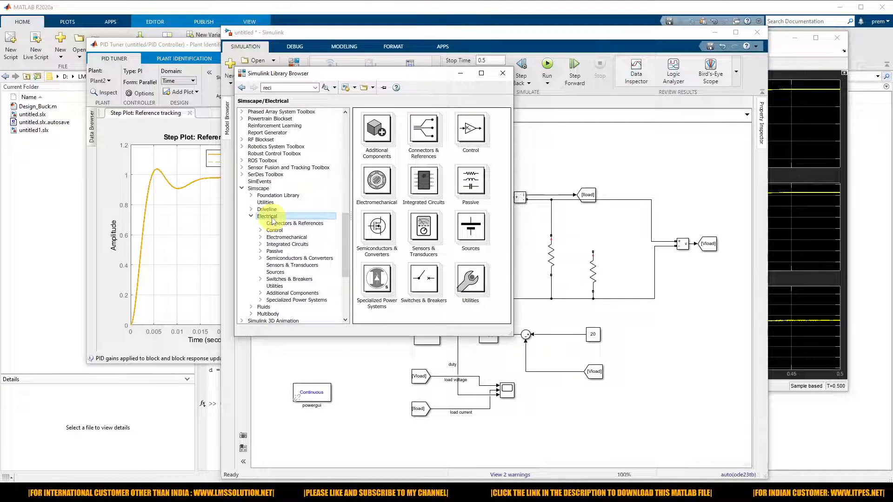
{"action": "double_click", "coordinate": [289, 300]}
{"action": "scroll", "coordinate": [308, 269], "scroll_direction": "down", "scroll_amount": 2}
{"action": "double_click", "coordinate": [300, 266]}
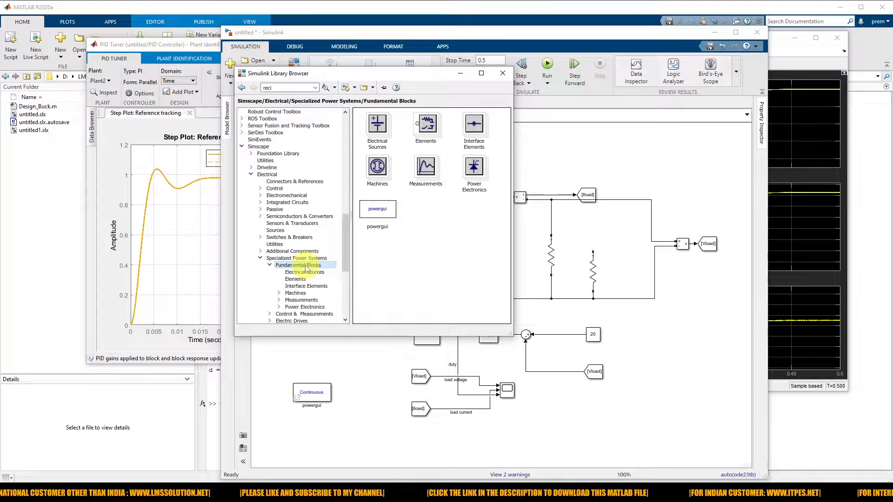
{"action": "left_click", "coordinate": [302, 279]}
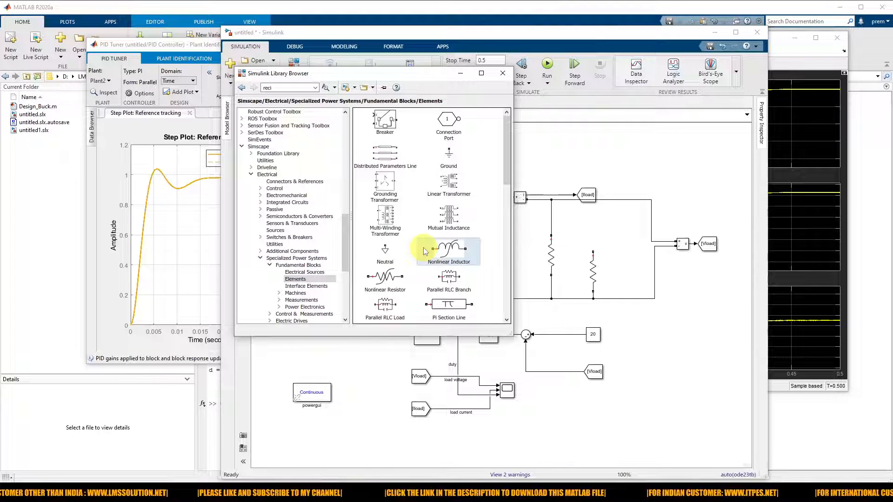
Add a Breaker block to the model, rotate it, and connect it between the upper output line and the second resistor
{"action": "left_click_drag", "start_coordinate": [385, 122], "coordinate": [649, 321]}
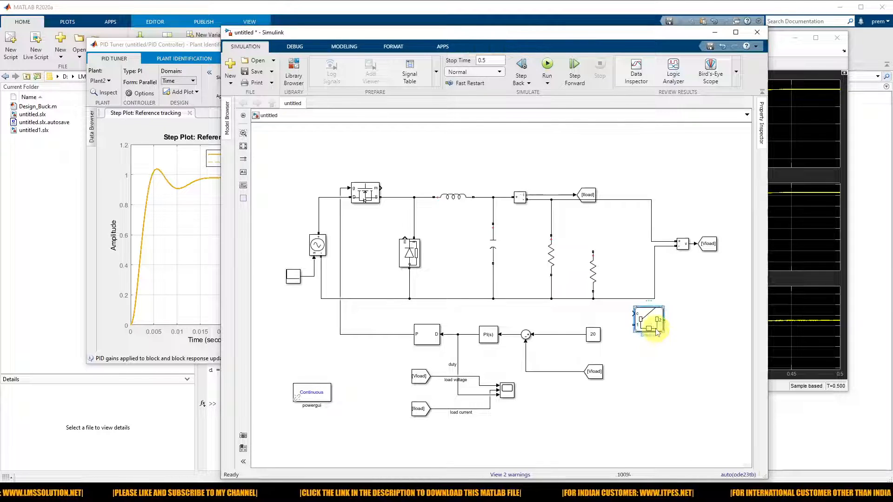
{"action": "key", "text": "ctrl+r"}
{"action": "left_click_drag", "start_coordinate": [655, 331], "coordinate": [586, 200]}
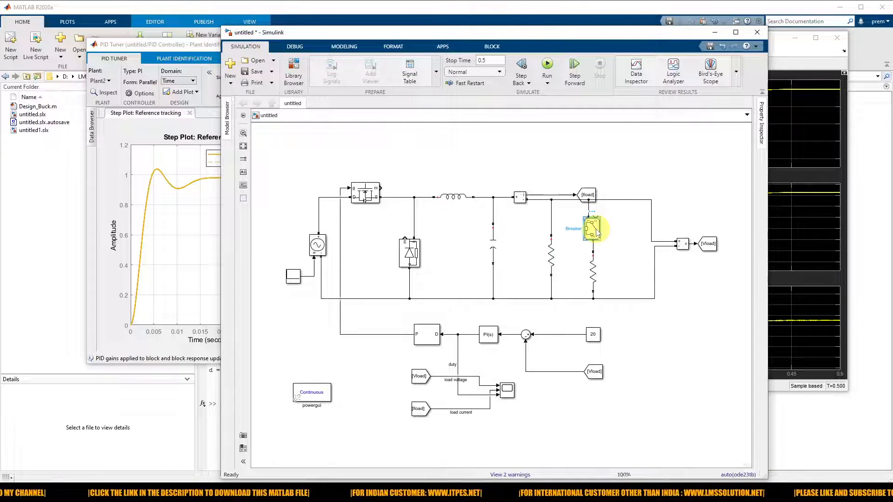
Set the Breaker block's switching times to [0.25 1] and apply the change
{"action": "double_click", "coordinate": [592, 229]}
{"action": "left_click", "coordinate": [712, 219]}
{"action": "left_click", "coordinate": [690, 218]}
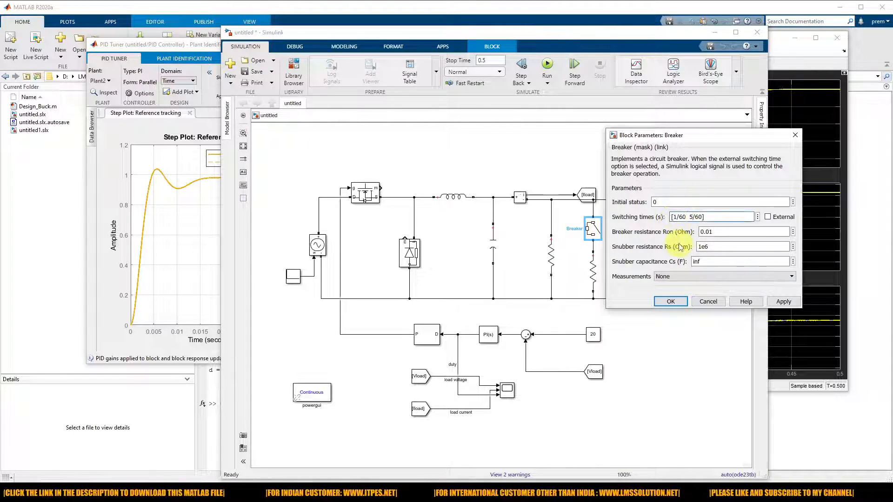
{"action": "type", "text": "0.25"}
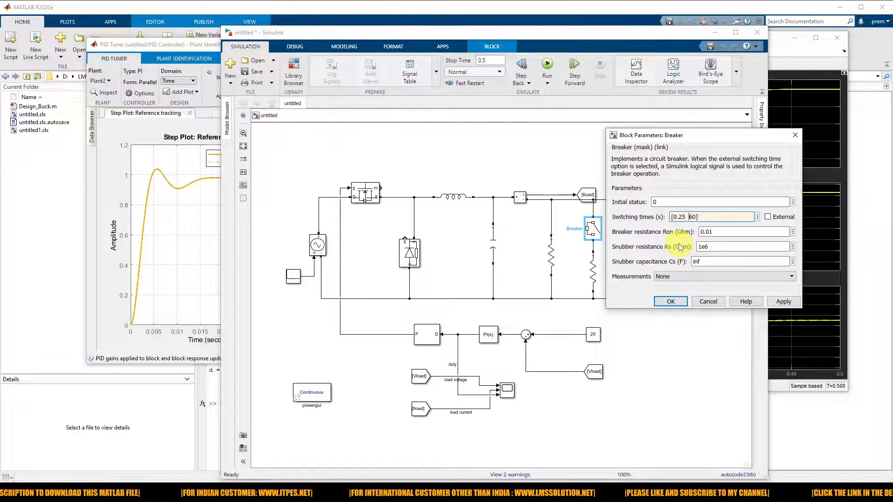
{"action": "type", "text": "1"}
{"action": "left_click", "coordinate": [783, 301]}
{"action": "left_click", "coordinate": [670, 301]}
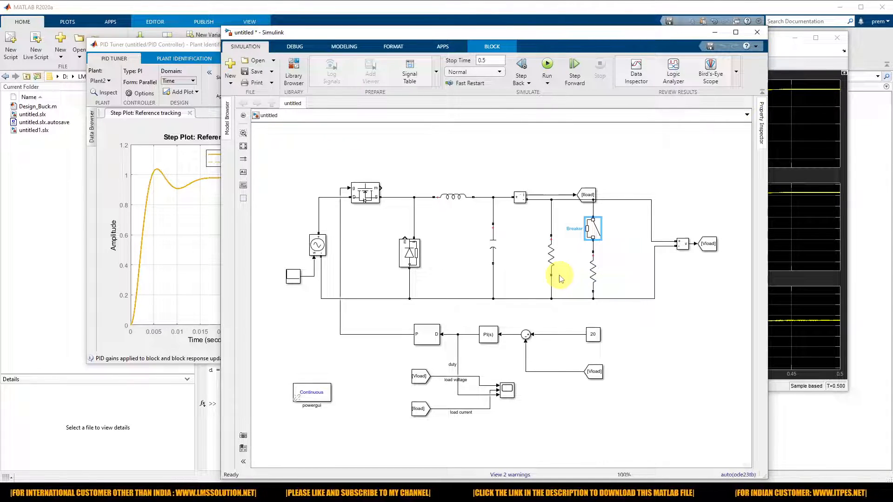
Rerun the simulation with the switched load and examine the duty trace around 0.25 s in the Scope
{"action": "left_click", "coordinate": [782, 54]}
{"action": "left_click_drag", "start_coordinate": [567, 50], "coordinate": [497, 48]}
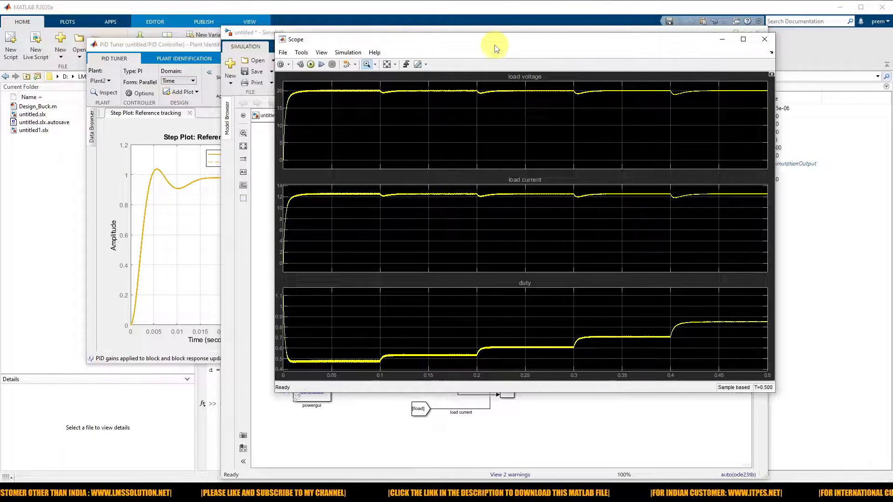
{"action": "left_click", "coordinate": [312, 65]}
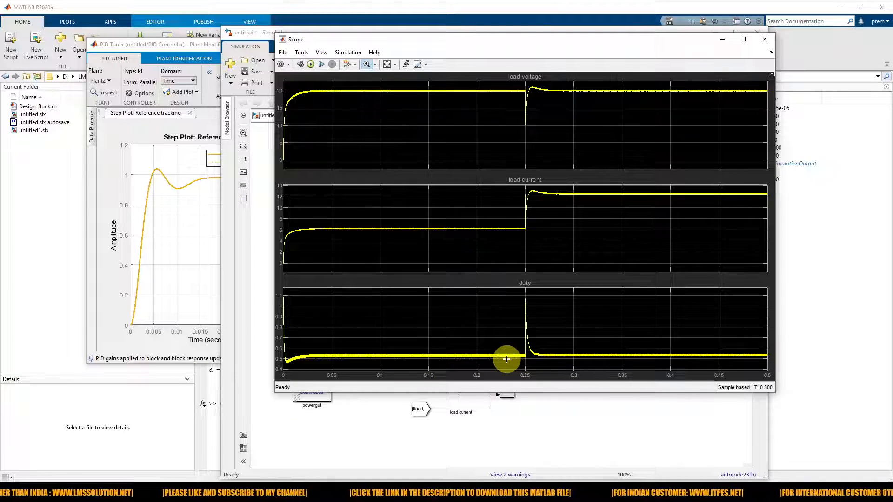
{"action": "key", "text": "F12"}
{"action": "left_click_drag", "start_coordinate": [550, 353], "coordinate": [581, 353]}
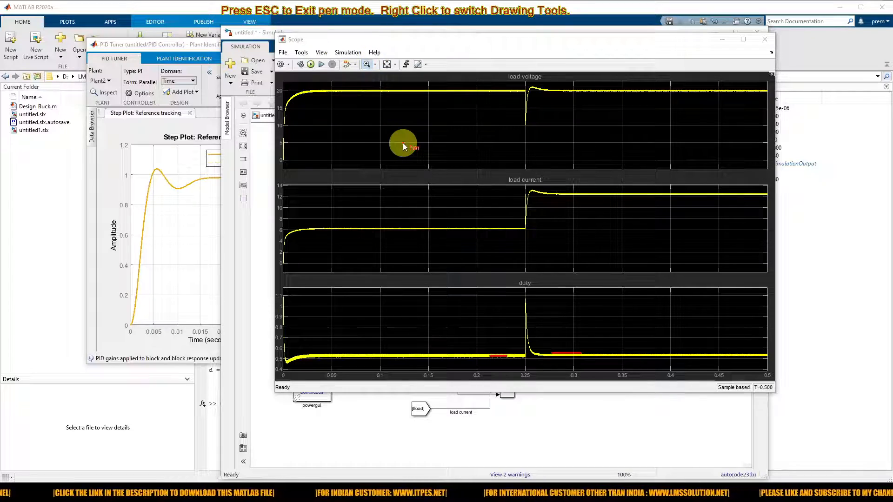
{"action": "key", "text": "Escape"}
Move the Scope window aside and bring the Simulink model to the front
{"action": "left_click_drag", "start_coordinate": [341, 39], "coordinate": [289, 96]}
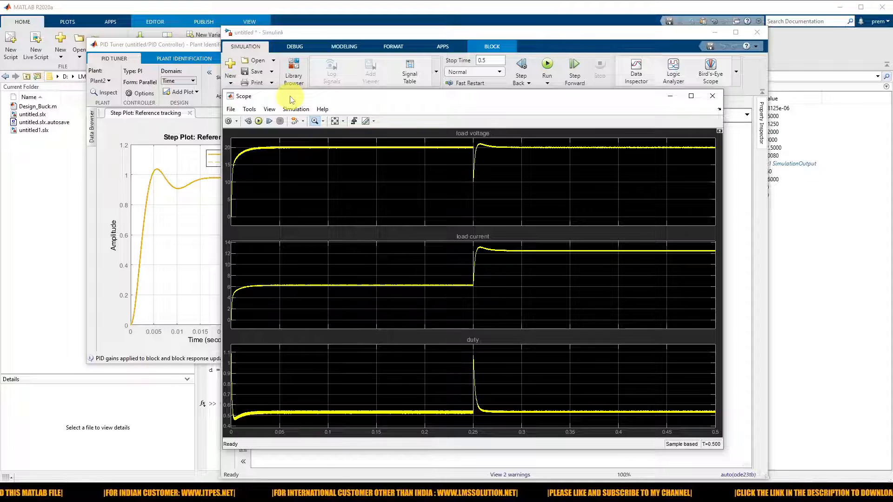
{"action": "left_click_drag", "start_coordinate": [290, 99], "coordinate": [110, 121]}
{"action": "left_click", "coordinate": [376, 37]}
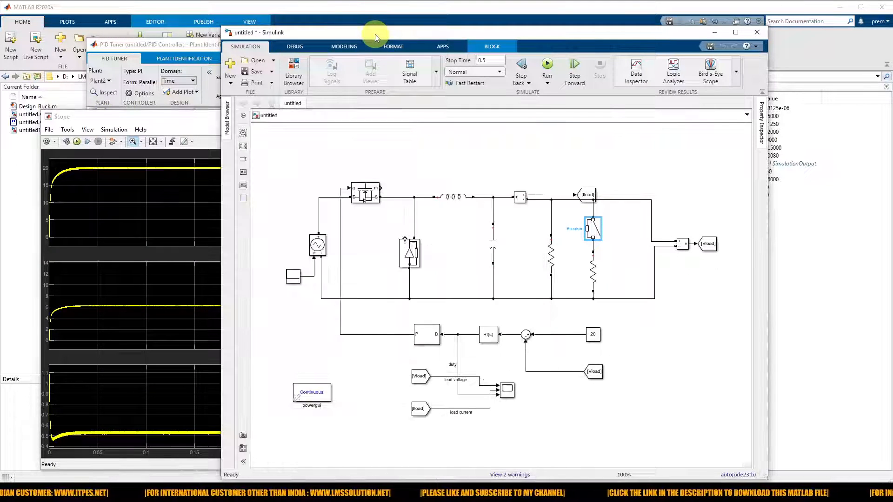